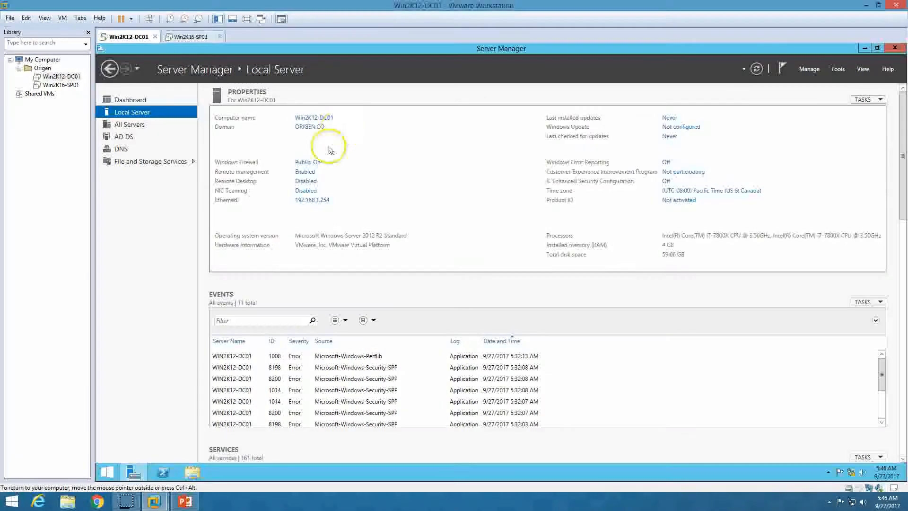
Review the SharePoint 2016 server's specifications on the Demo Environment slide in PowerPoint, and return to VMware Workstation
{"action": "left_click", "coordinate": [139, 99]}
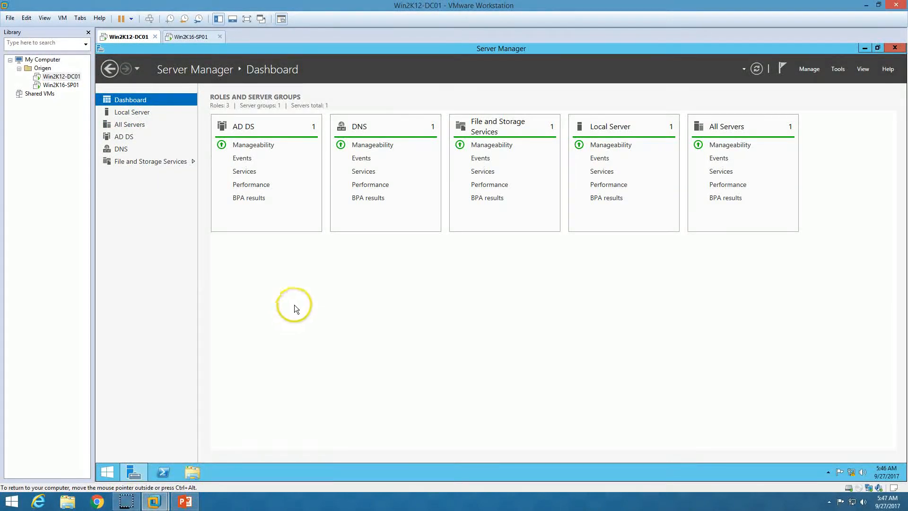
{"action": "left_click", "coordinate": [182, 502]}
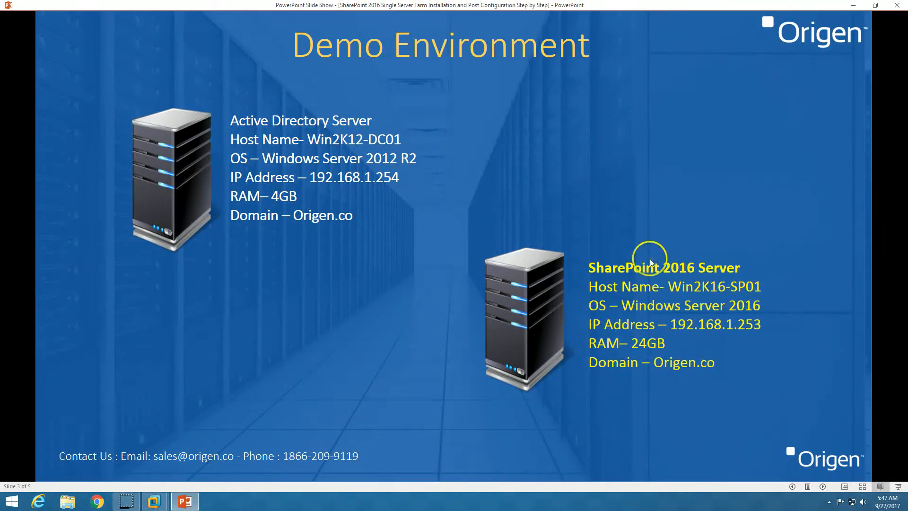
{"action": "left_click", "coordinate": [184, 500]}
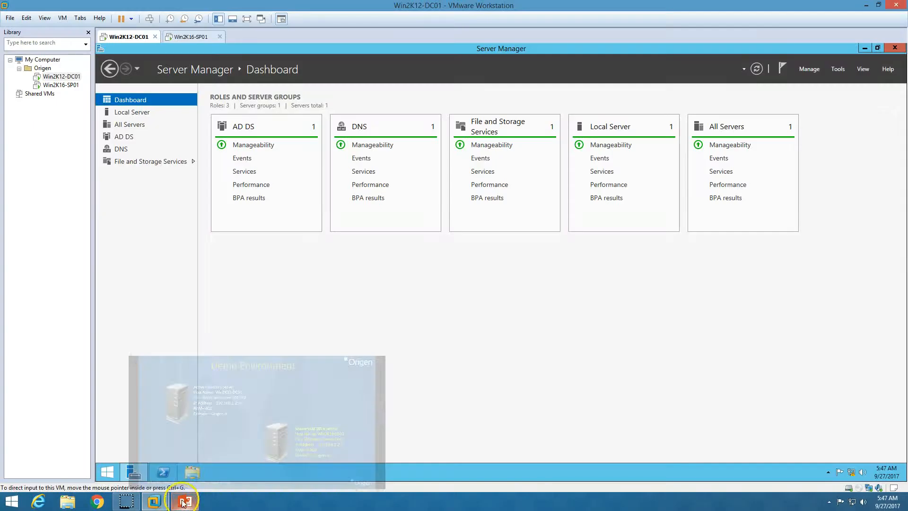
View the local server properties on the Win2K16-SP01 virtual machine, and return to its refreshed Server Manager dashboard
{"action": "left_click", "coordinate": [194, 37]}
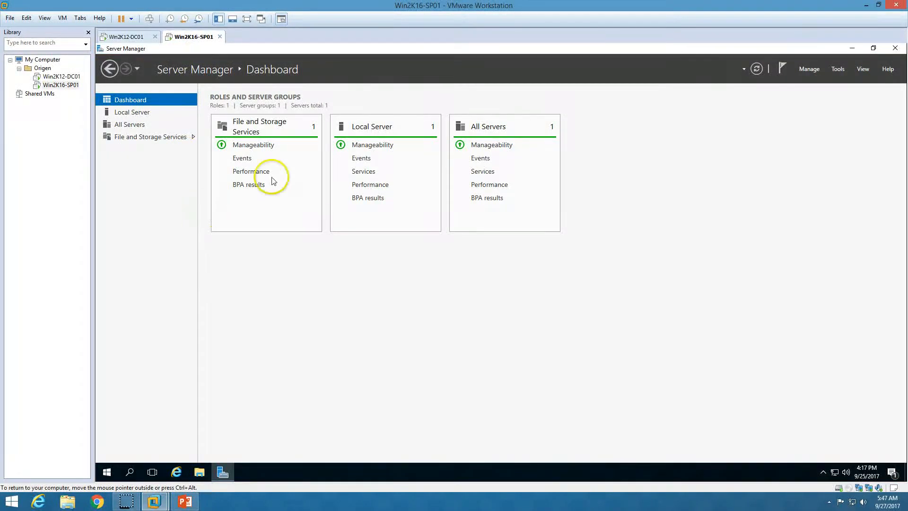
{"action": "left_click", "coordinate": [137, 112]}
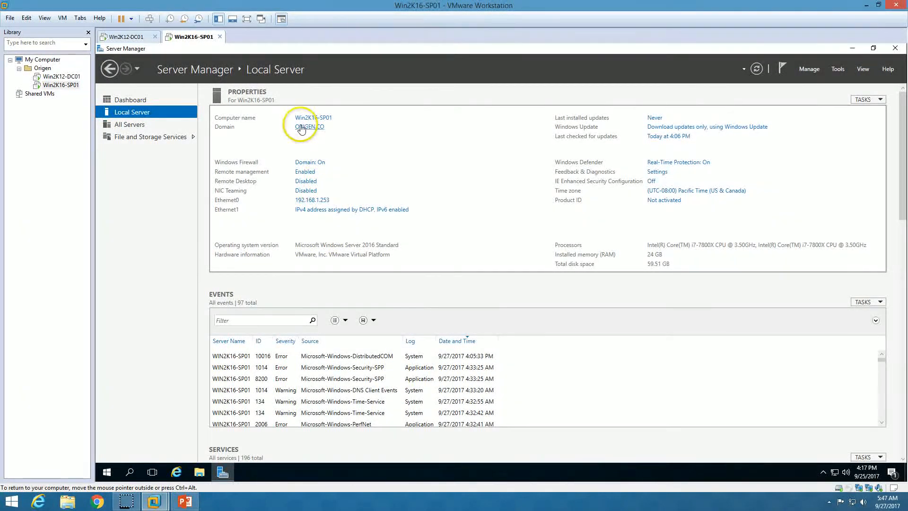
{"action": "left_click", "coordinate": [138, 100]}
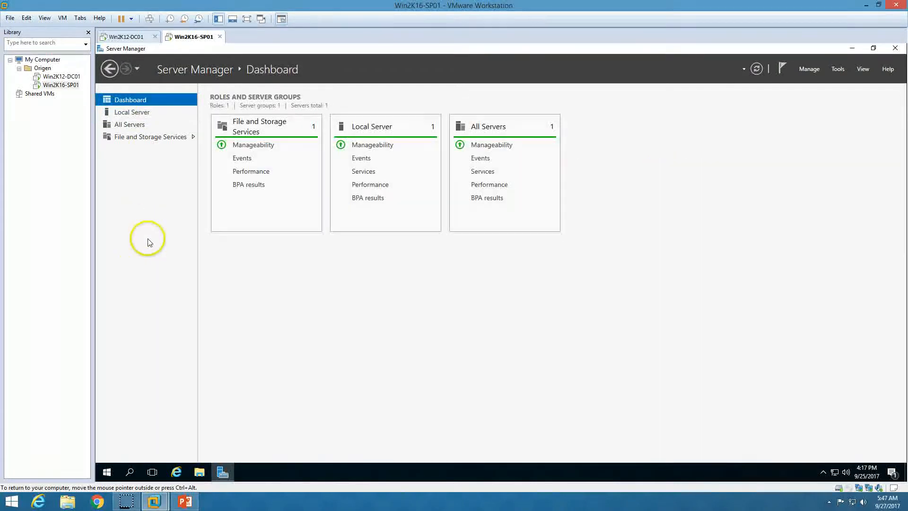
{"action": "left_click", "coordinate": [756, 68]}
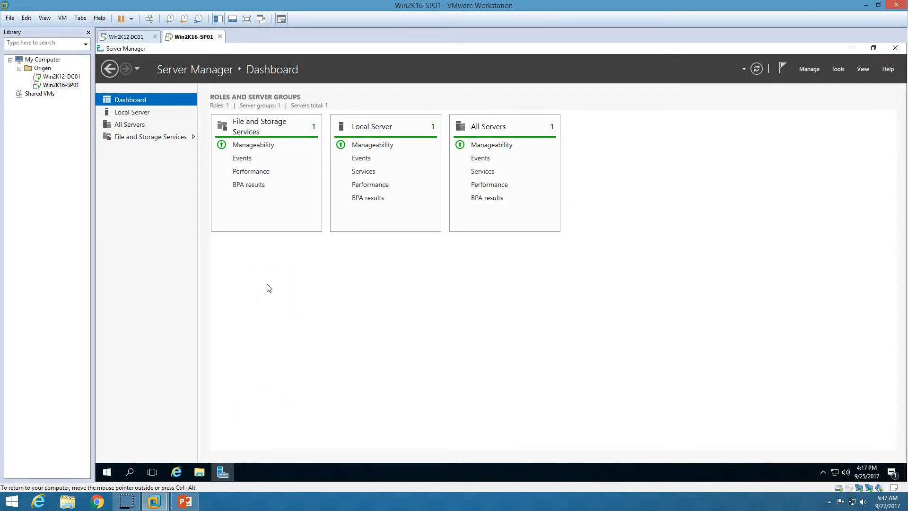
Review the demo environment and the SharePoint 2016 Single Server Farm step list in PowerPoint, and return to VMware Workstation
{"action": "left_click", "coordinate": [184, 501]}
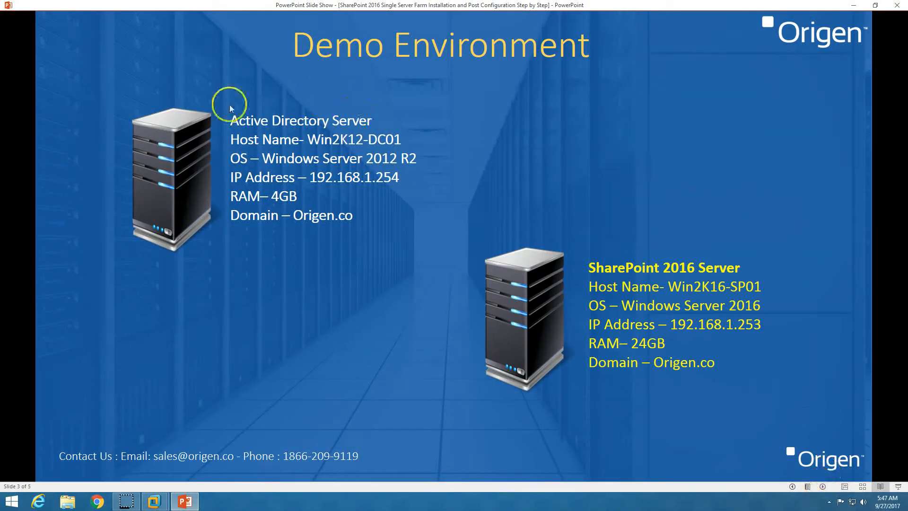
{"action": "left_click", "coordinate": [823, 487]}
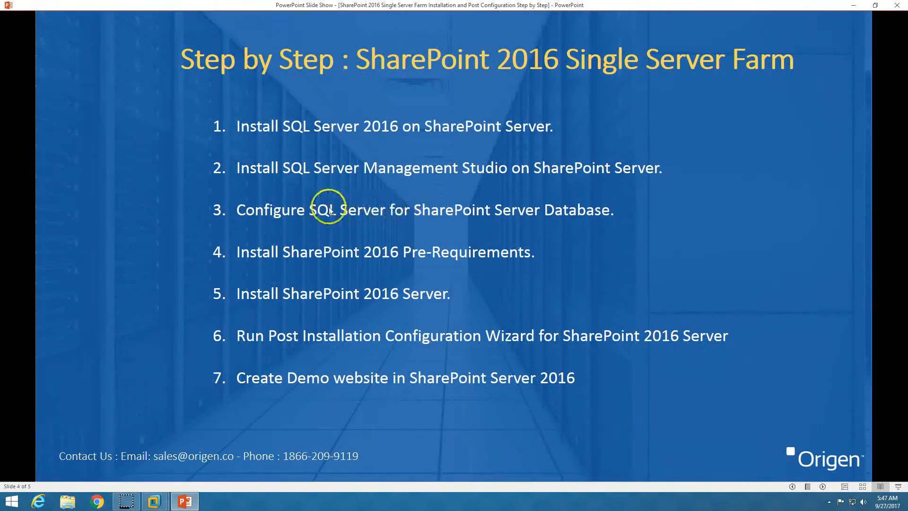
{"action": "left_click", "coordinate": [185, 503]}
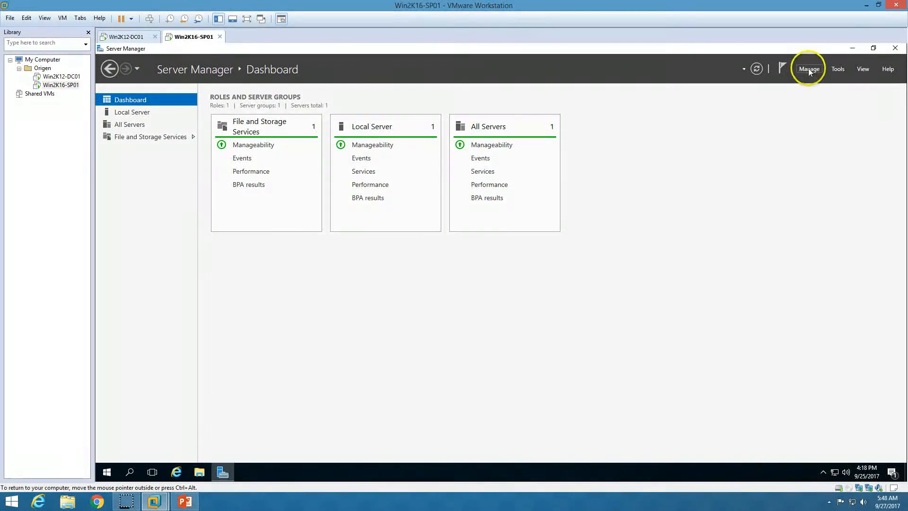
Check whether .NET Framework 3.5 is installed on Win2K16-SP01 in the Add Roles and Features Wizard, and leave without installing anything
{"action": "left_click", "coordinate": [809, 69]}
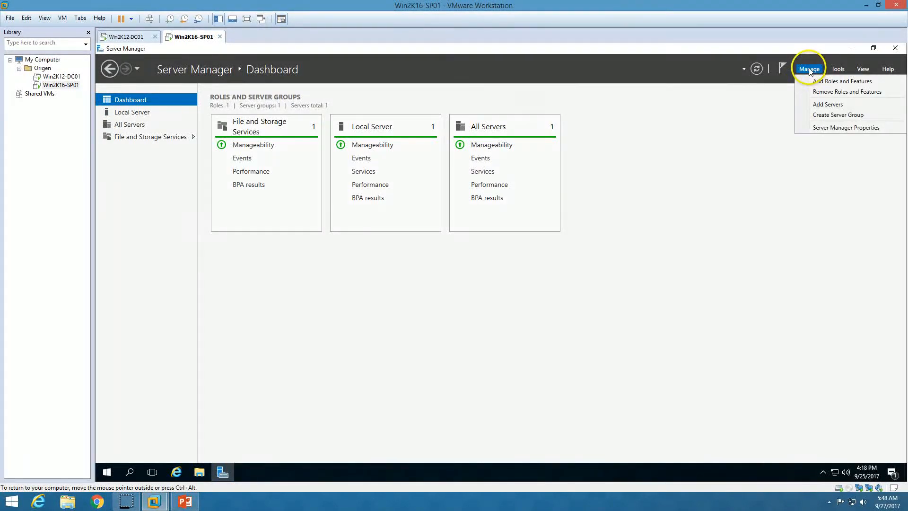
{"action": "left_click", "coordinate": [815, 82]}
{"action": "left_click", "coordinate": [385, 321]}
{"action": "left_click", "coordinate": [383, 323]}
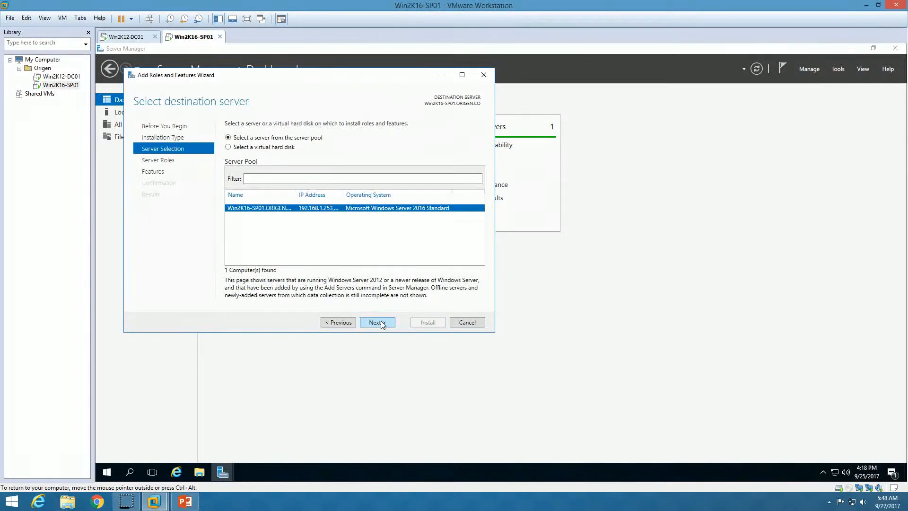
{"action": "left_click", "coordinate": [382, 323]}
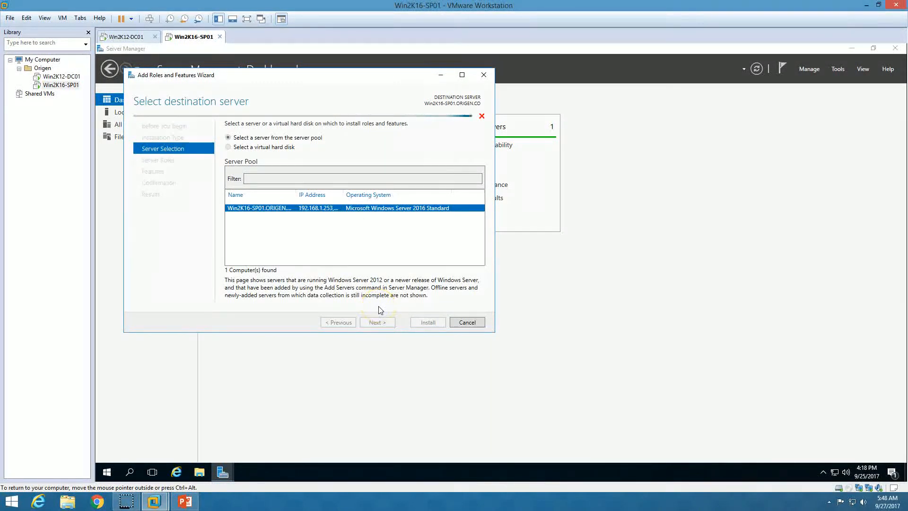
{"action": "left_click", "coordinate": [380, 321]}
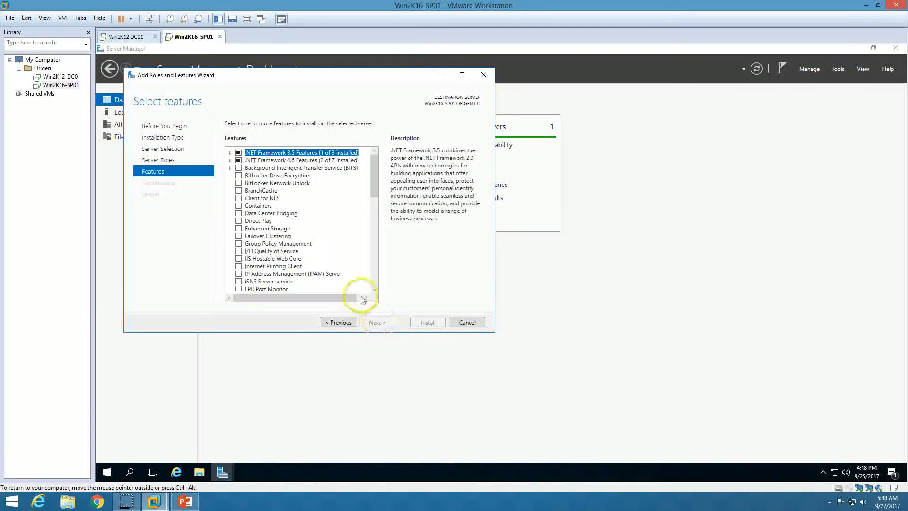
{"action": "left_click", "coordinate": [231, 153]}
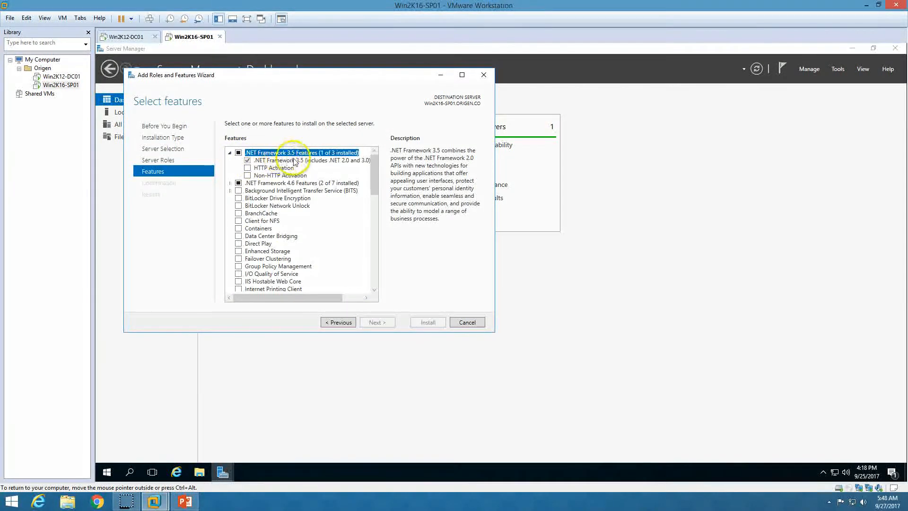
{"action": "left_click", "coordinate": [465, 321]}
Set the Win2K16-SP01 virtual machine's CD/DVD drive to connected, also at power on, and to use an ISO image file
{"action": "right_click", "coordinate": [207, 38]}
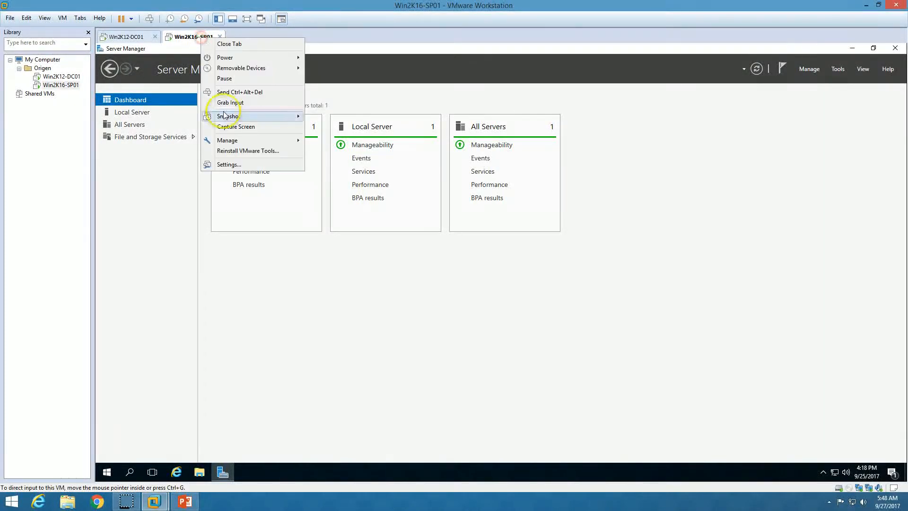
{"action": "left_click", "coordinate": [231, 164]}
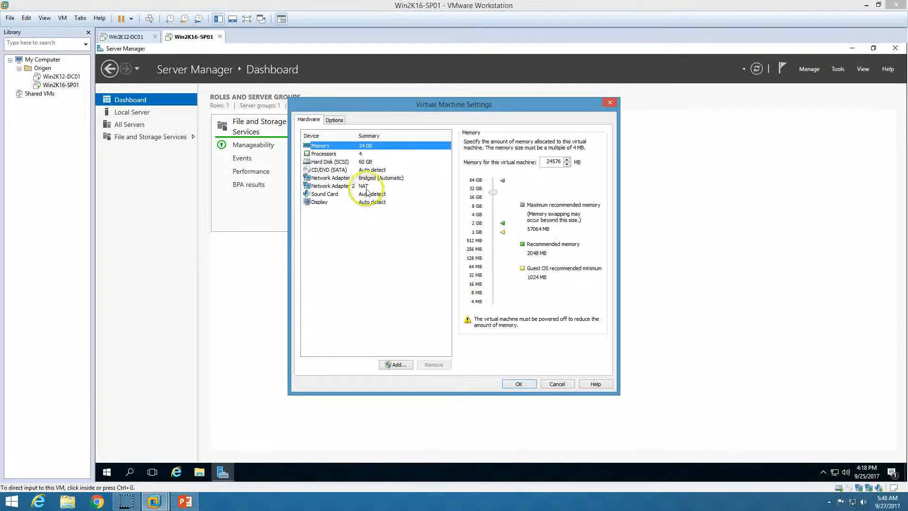
{"action": "left_click", "coordinate": [372, 170]}
{"action": "left_click", "coordinate": [496, 151]}
{"action": "left_click", "coordinate": [487, 142]}
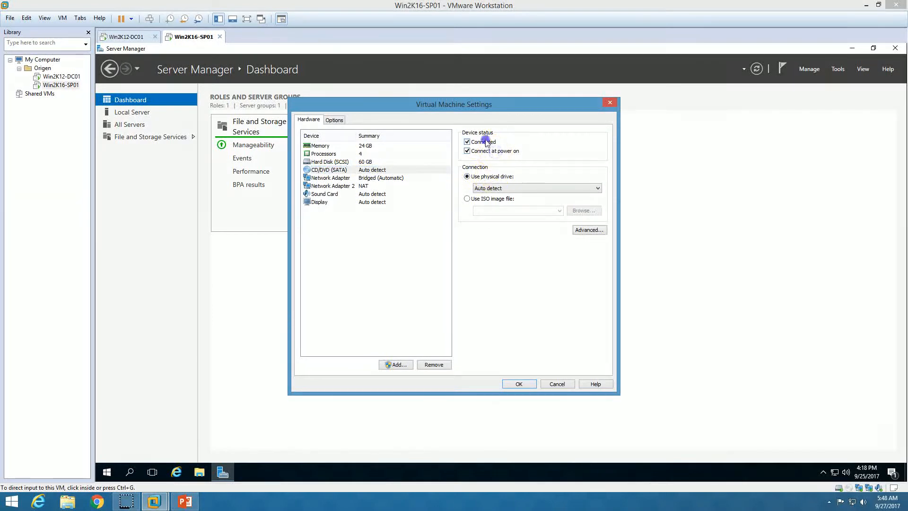
{"action": "left_click", "coordinate": [467, 199]}
{"action": "left_click", "coordinate": [584, 211]}
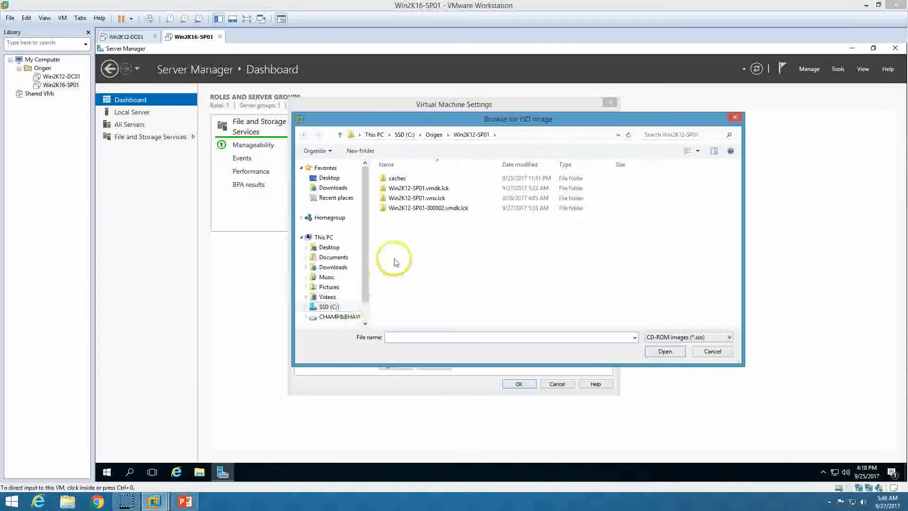
Mount SQLServer2016SP1-FullSlipstream-x64-ENU from the ISO\SQL Server folder on drive D and apply the virtual machine settings
{"action": "left_click", "coordinate": [337, 316]}
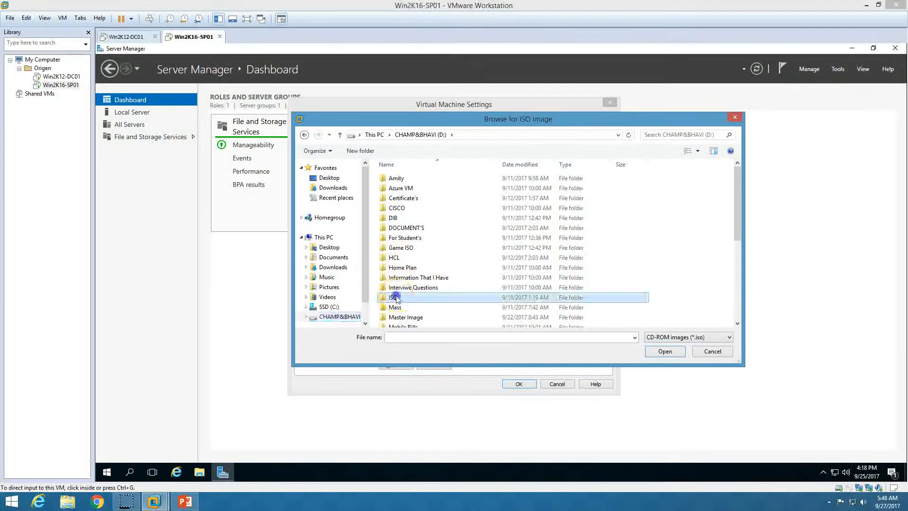
{"action": "double_click", "coordinate": [400, 298]}
{"action": "double_click", "coordinate": [401, 230]}
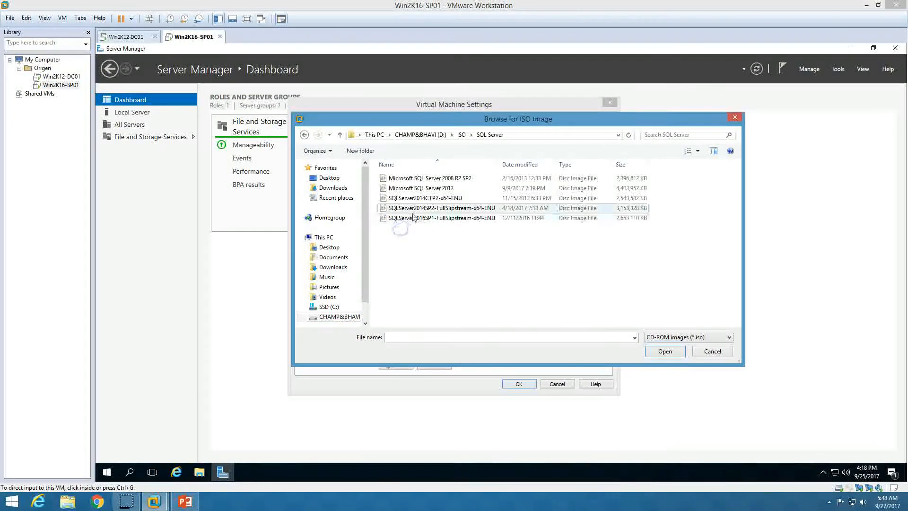
{"action": "left_click", "coordinate": [418, 218]}
{"action": "left_click", "coordinate": [665, 351]}
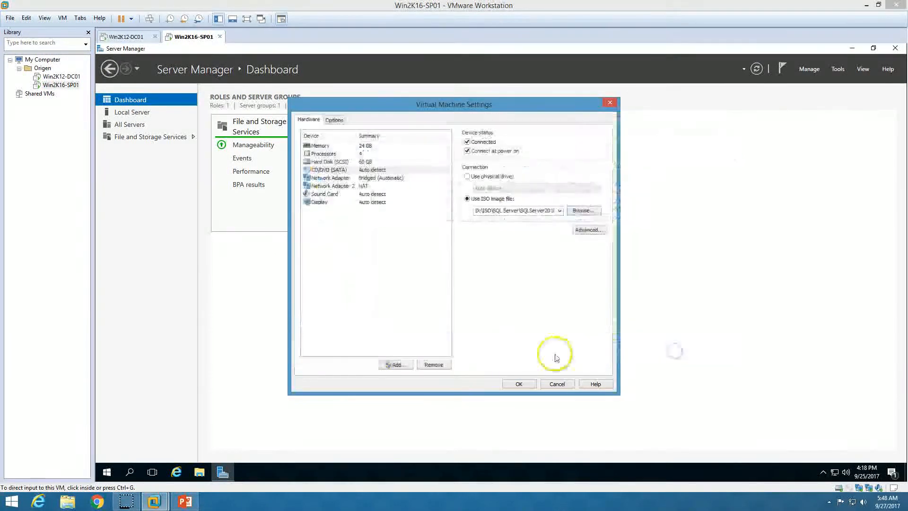
{"action": "left_click", "coordinate": [520, 384]}
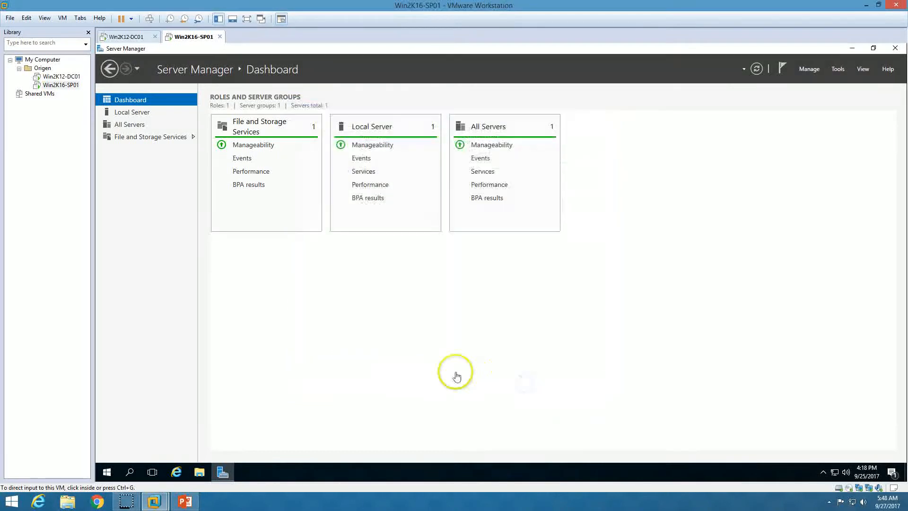
Minimise Server Manager and run SETUP.EXE from the mounted SQL Server 2016 disc
{"action": "left_click", "coordinate": [223, 472]}
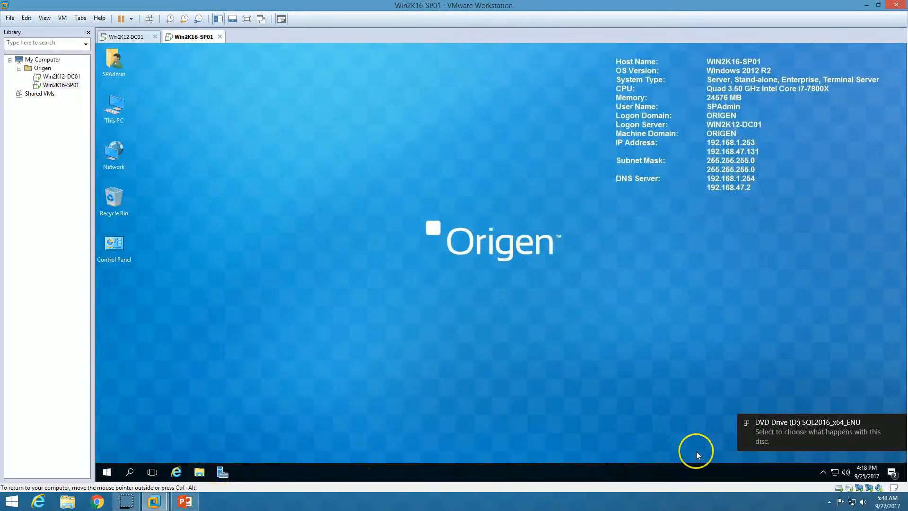
{"action": "left_click", "coordinate": [809, 427]}
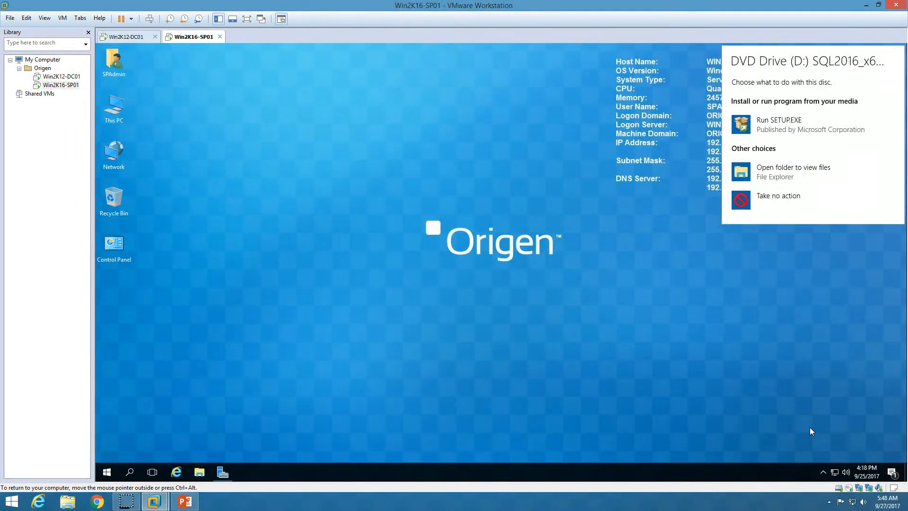
{"action": "left_click", "coordinate": [794, 124]}
{"action": "left_click", "coordinate": [461, 325]}
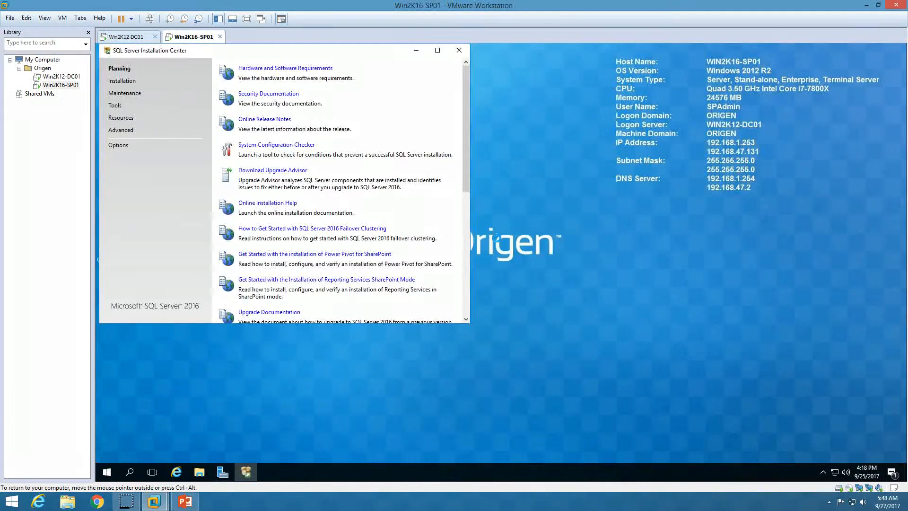
Launch a new SQL Server stand-alone installation and minimise the SQL Server Installation Center
{"action": "left_click", "coordinate": [121, 81]}
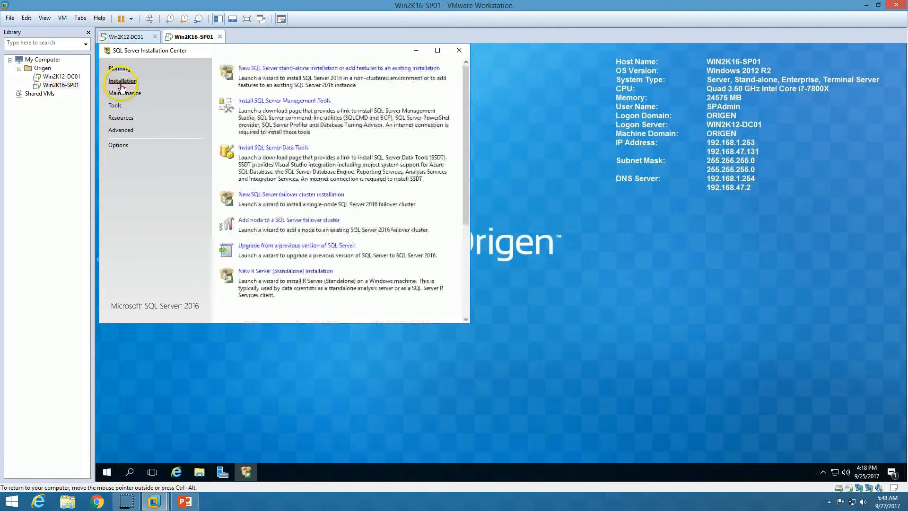
{"action": "left_click_drag", "start_coordinate": [292, 56], "coordinate": [460, 60]}
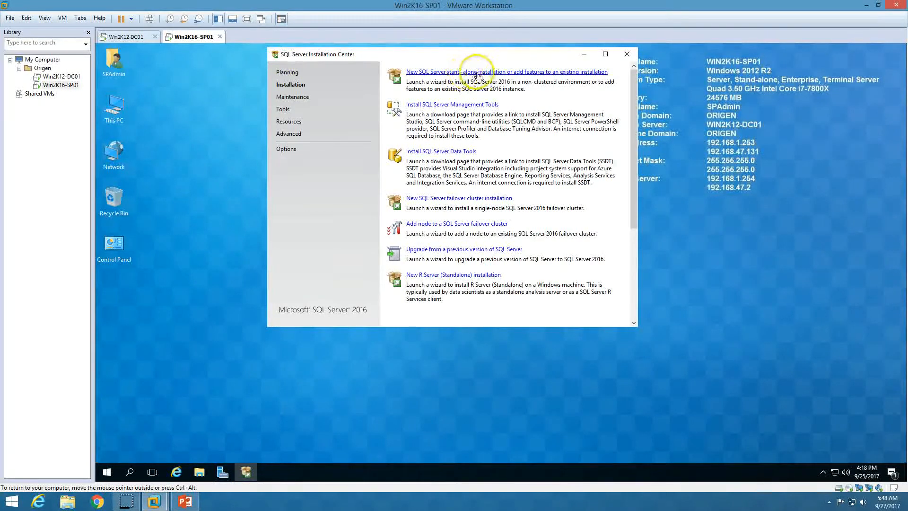
{"action": "left_click", "coordinate": [523, 72]}
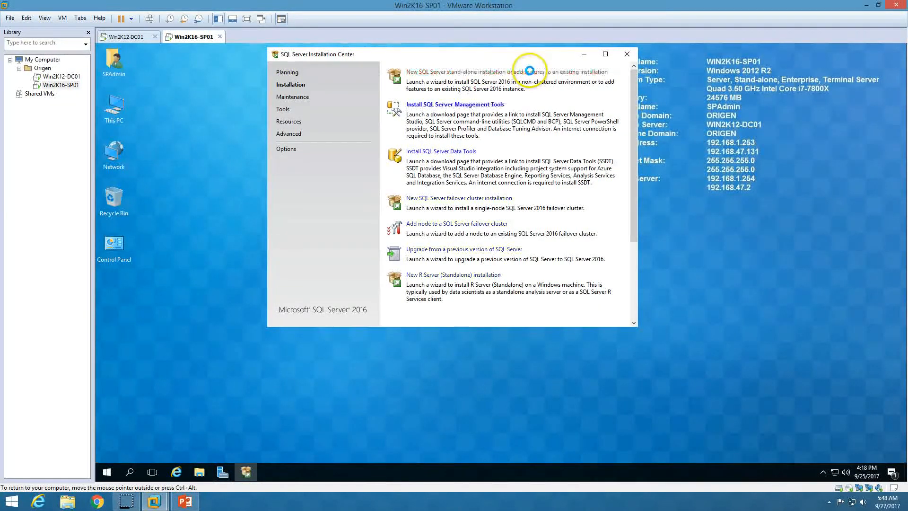
{"action": "left_click", "coordinate": [584, 54]}
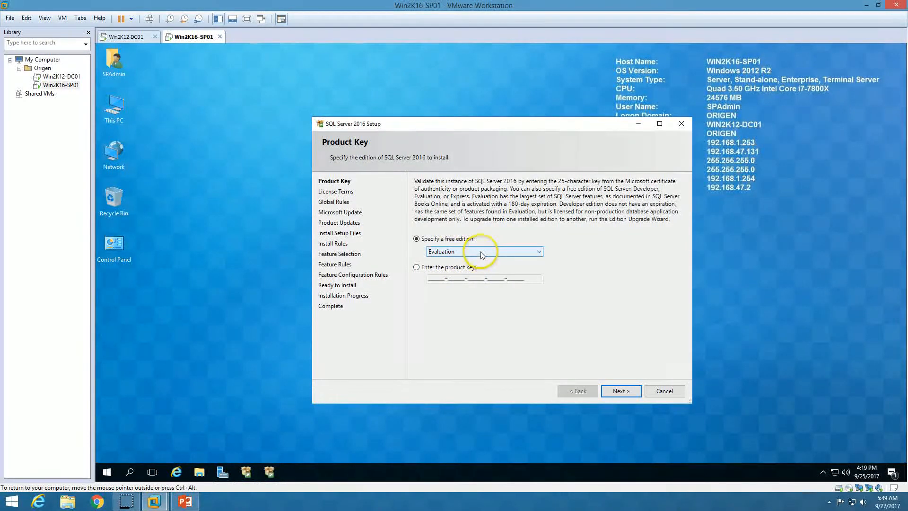
Keep the free Evaluation edition of SQL Server 2016 and accept the license terms
{"action": "left_click", "coordinate": [621, 394]}
{"action": "left_click", "coordinate": [454, 337]}
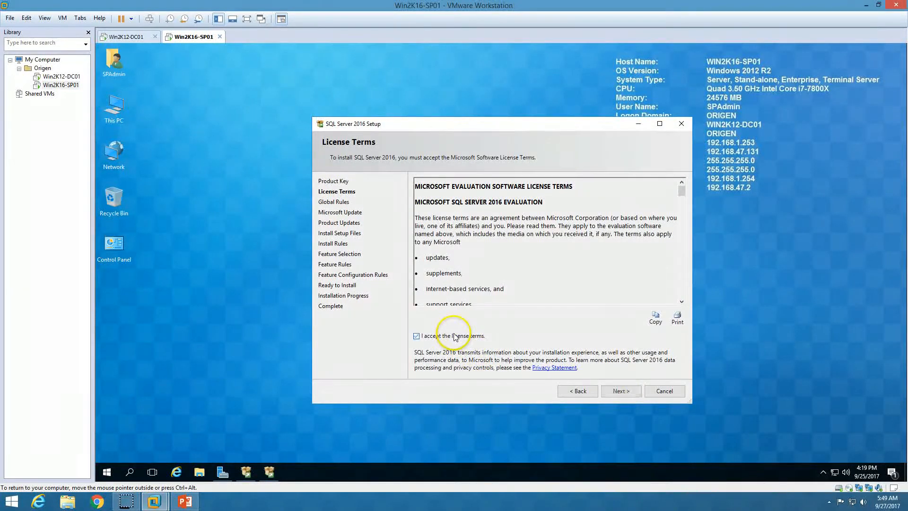
{"action": "left_click", "coordinate": [622, 392]}
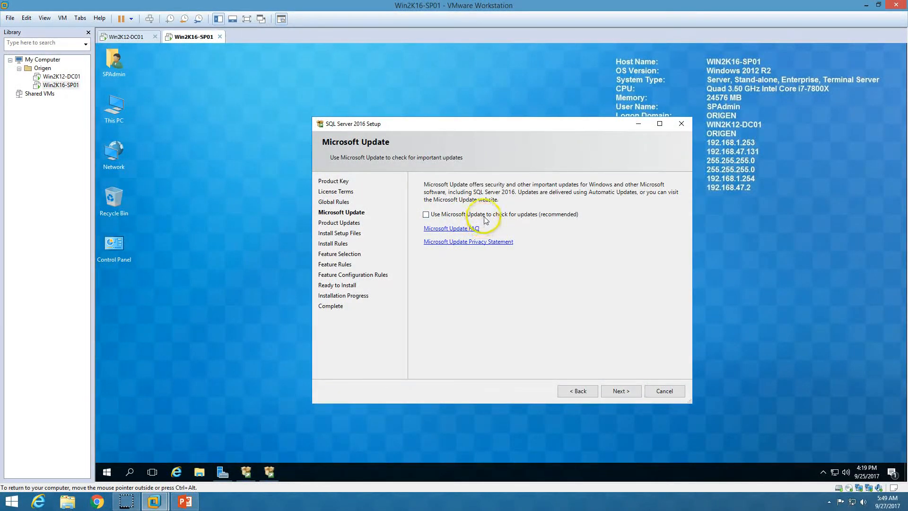
Continue without Microsoft Update checks through the install rules to feature selection, and maximise the setup window
{"action": "left_click", "coordinate": [621, 392]}
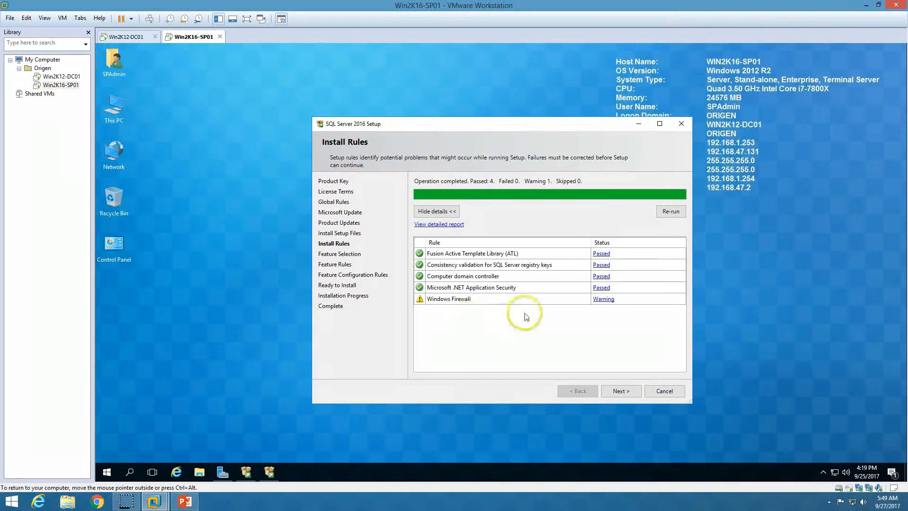
{"action": "left_click", "coordinate": [621, 392]}
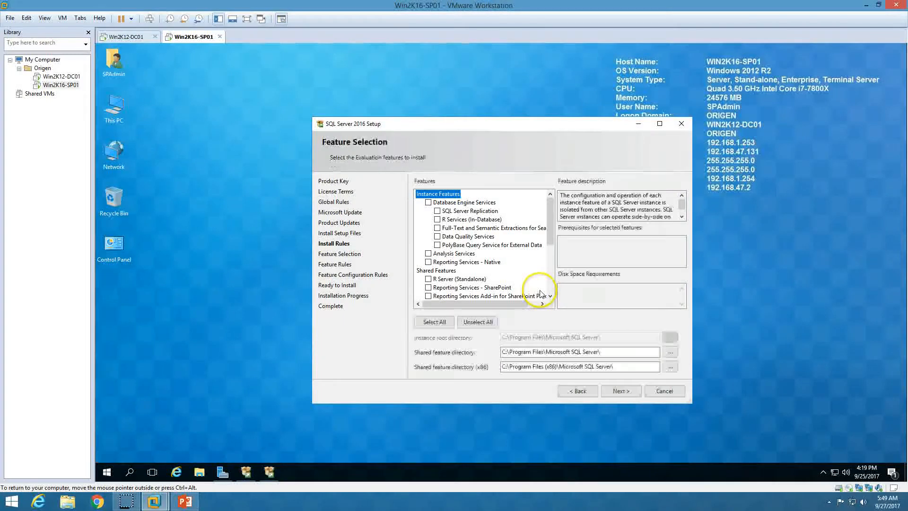
{"action": "double_click", "coordinate": [573, 126]}
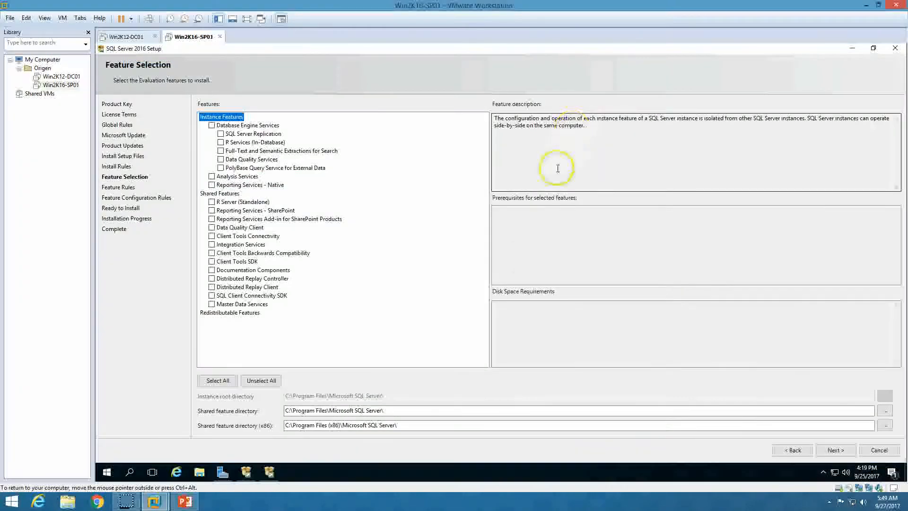
Select the Database Engine Services and Reporting Services - Native features and continue to the instance configuration
{"action": "left_click", "coordinate": [212, 126]}
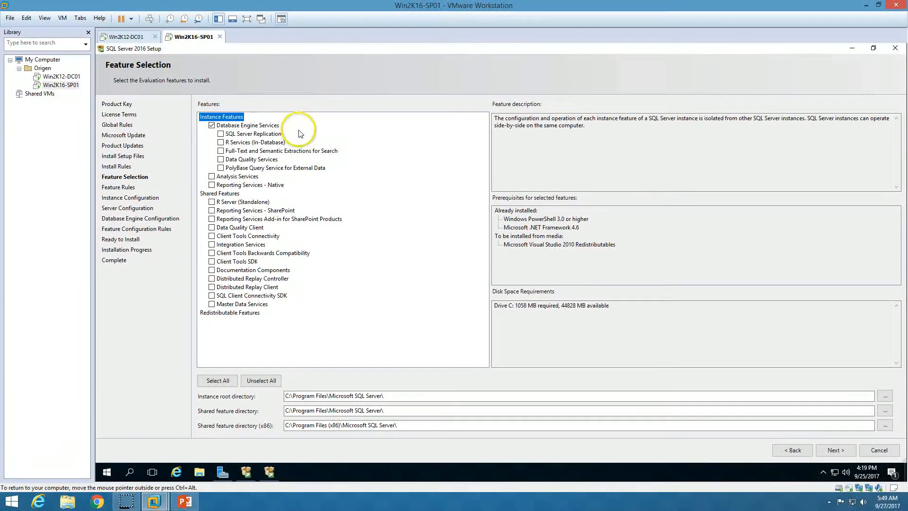
{"action": "left_click", "coordinate": [212, 185]}
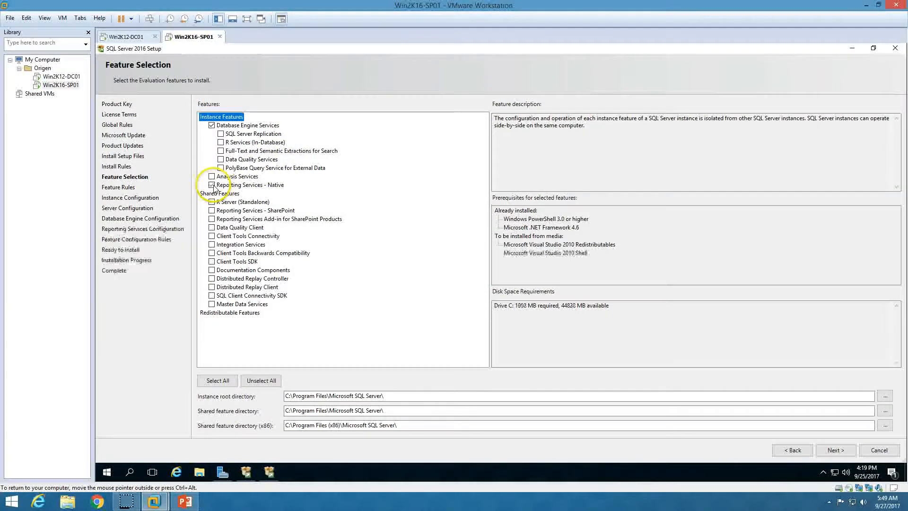
{"action": "left_click", "coordinate": [835, 452]}
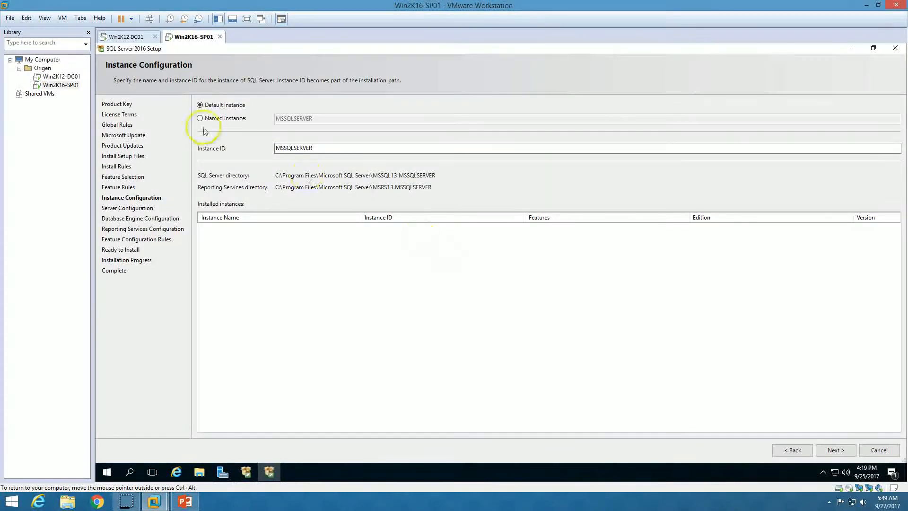
Keep the default instance with the instance ID MSSQLSERVER and continue to the server configuration
{"action": "left_click", "coordinate": [225, 119]}
{"action": "left_click", "coordinate": [231, 106]}
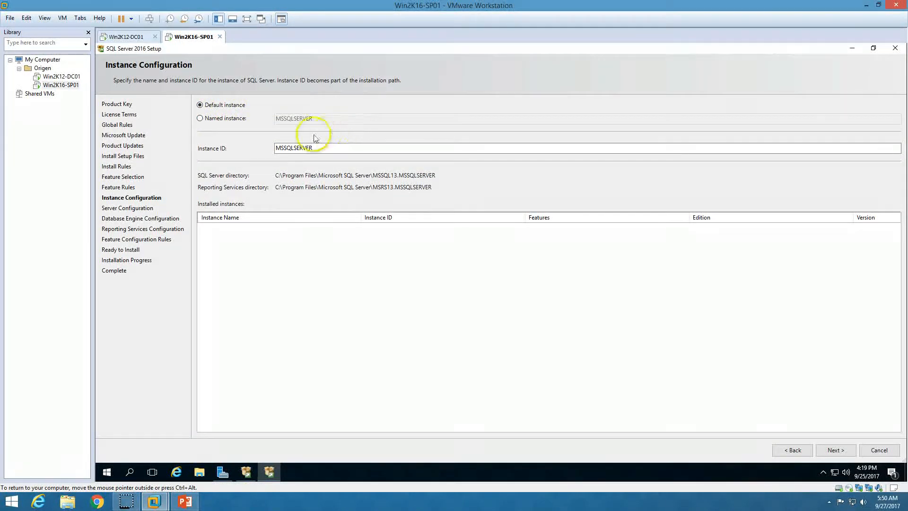
{"action": "left_click", "coordinate": [219, 118]}
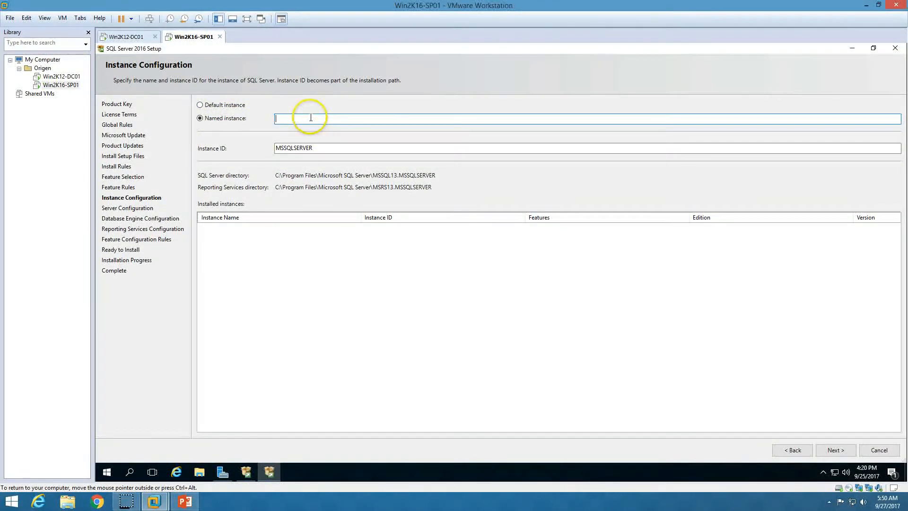
{"action": "left_click", "coordinate": [231, 107]}
{"action": "left_click_drag", "start_coordinate": [325, 148], "coordinate": [250, 148]}
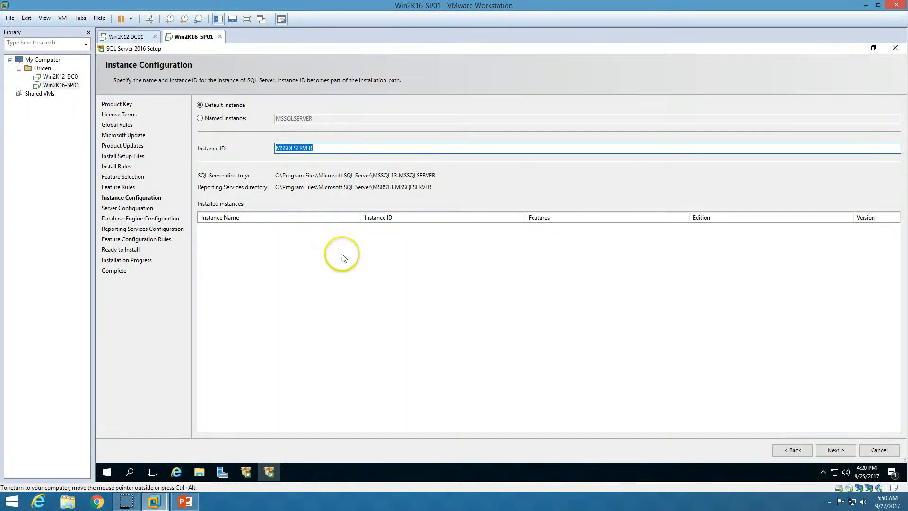
{"action": "left_click", "coordinate": [835, 450]}
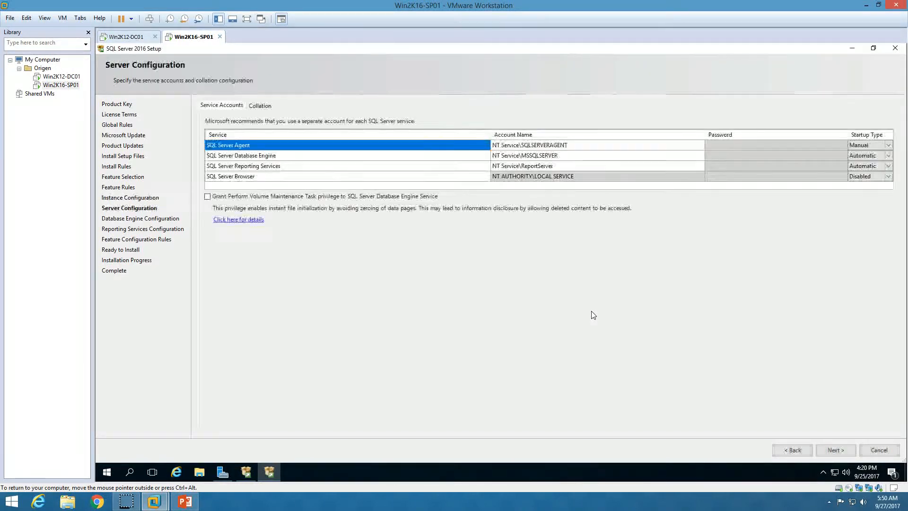
Open a Command Prompt on the virtual machine and run whoami to check the signed-in domain account
{"action": "left_click", "coordinate": [580, 147]}
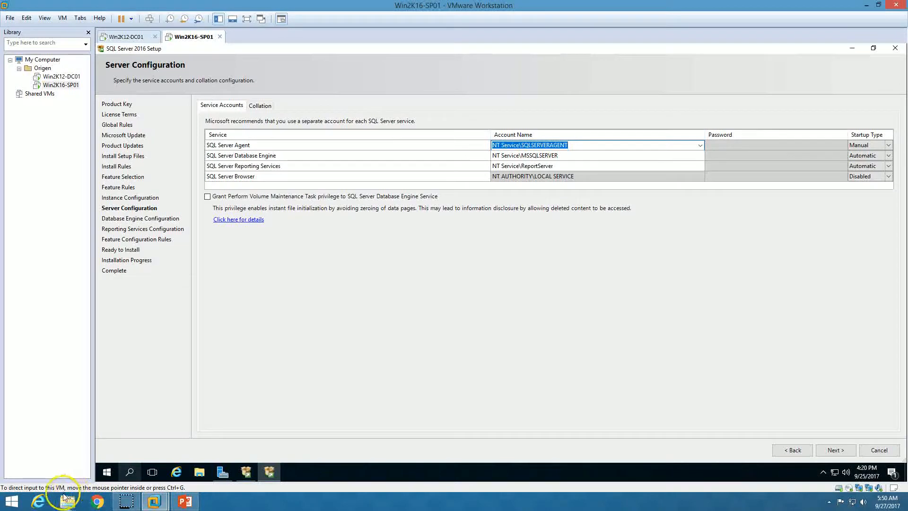
{"action": "left_click", "coordinate": [106, 472]}
{"action": "type", "text": "cmd"}
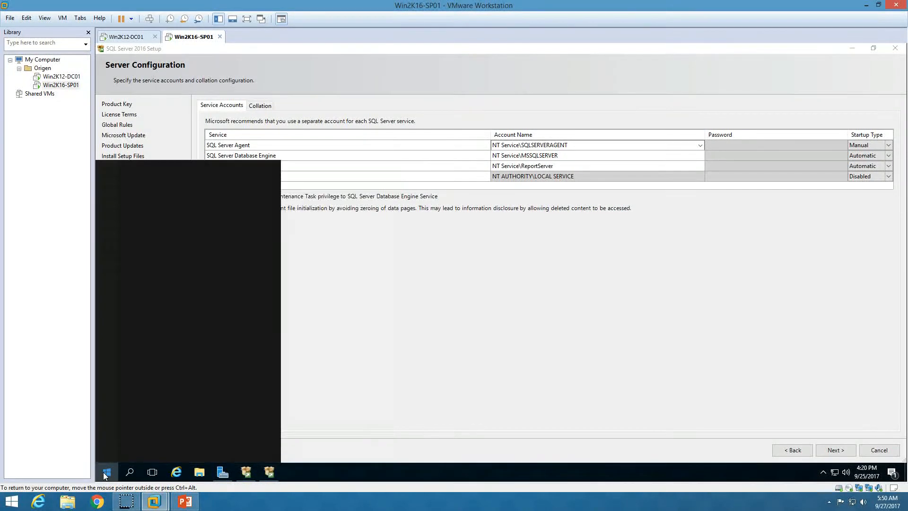
{"action": "key", "text": "Return"}
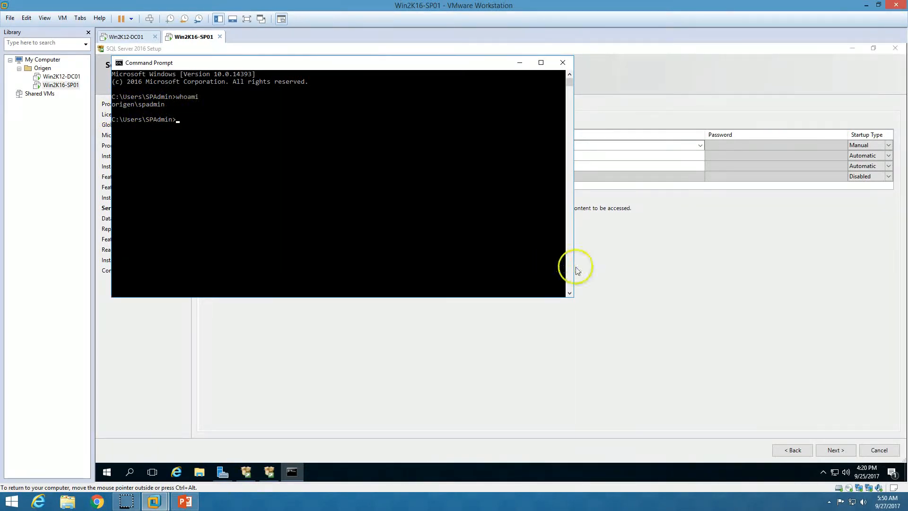
Set the SQL Server Agent service to run as origen\spadmin with the account password and Automatic startup
{"action": "left_click", "coordinate": [667, 277]}
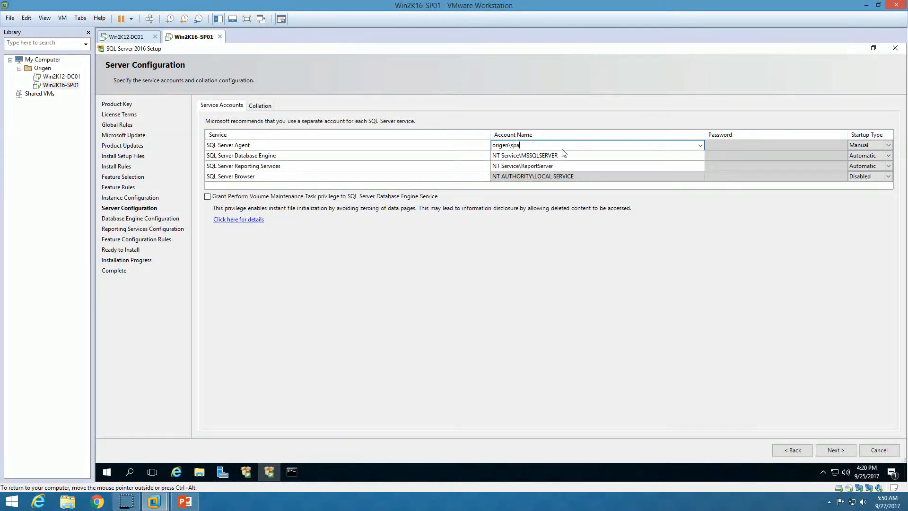
{"action": "key", "text": "Tab"}
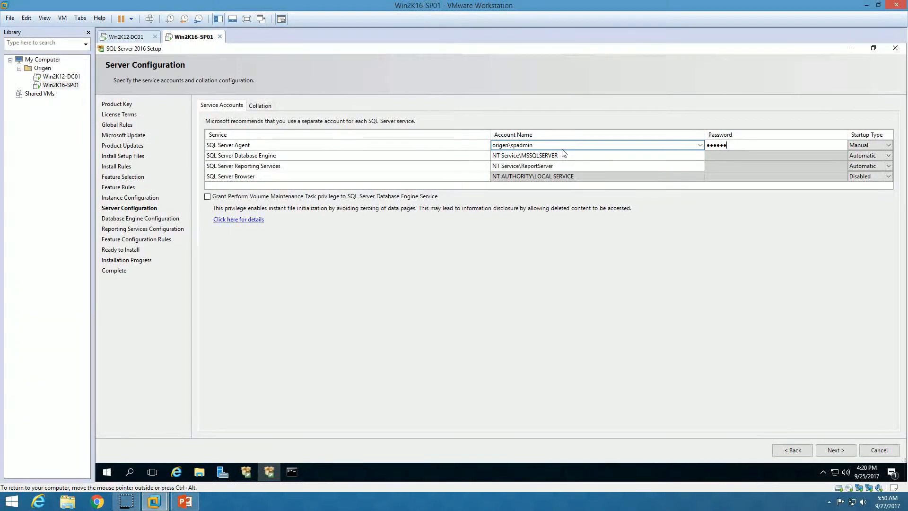
{"action": "key", "text": "a"}
{"action": "key", "text": "Tab"}
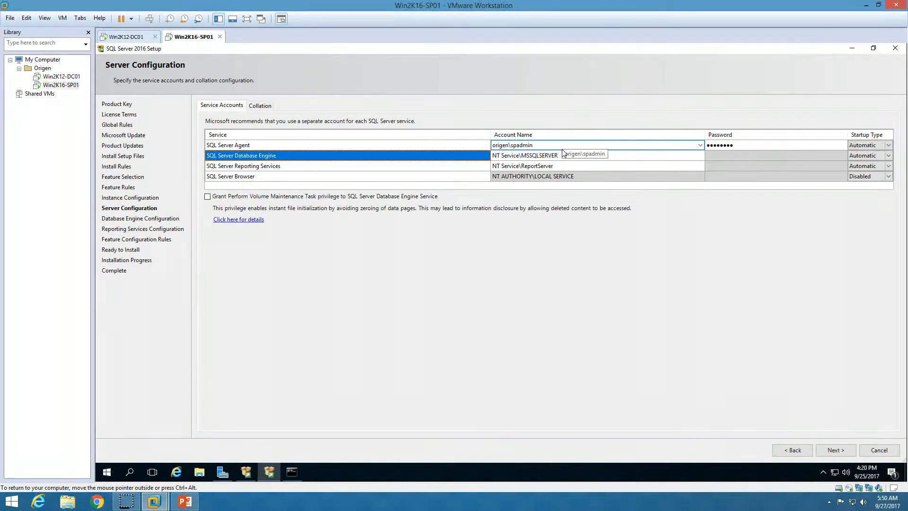
Set the SQL Server Database Engine service to run as origen\spadmin and enter the account password
{"action": "key", "text": "Tab"}
{"action": "key", "text": "Tab"}
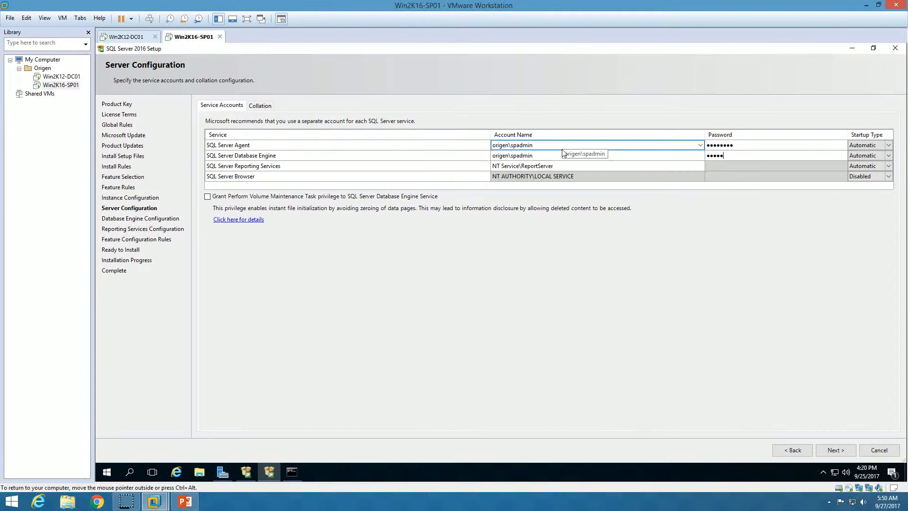
{"action": "type", "text": "d"}
{"action": "key", "text": "Tab"}
Set SQL Server Reporting Services to run as origen\spadmin with the account password, and continue to the database engine configuration
{"action": "key", "text": "Tab"}
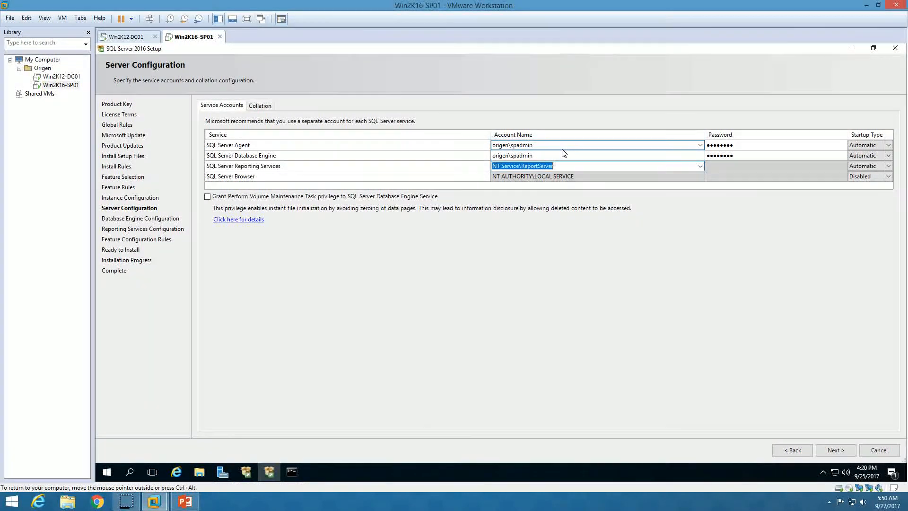
{"action": "key", "text": "Tab"}
{"action": "type", "text": "Pa"}
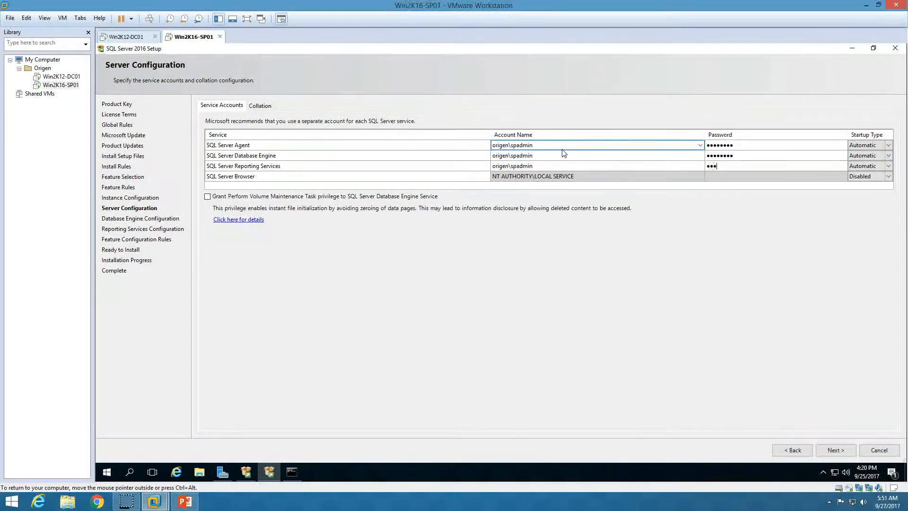
{"action": "type", "text": "ssword"}
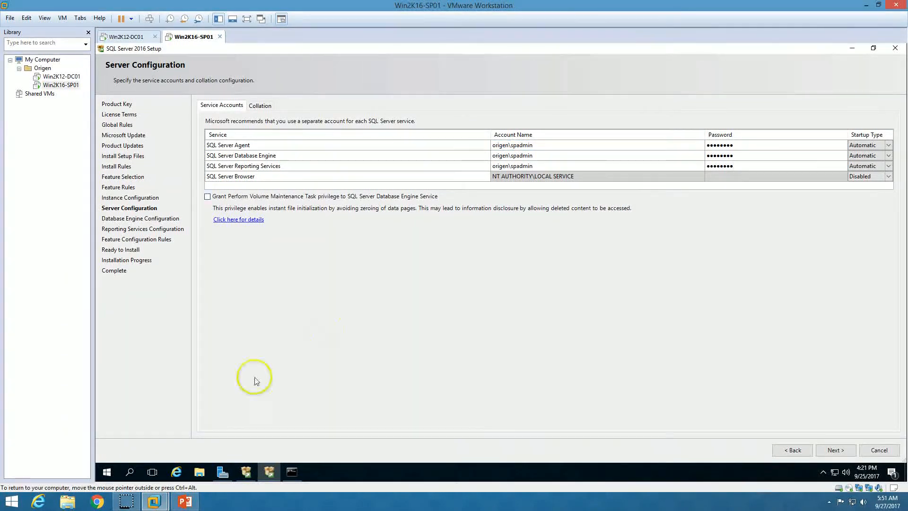
{"action": "left_click", "coordinate": [278, 145]}
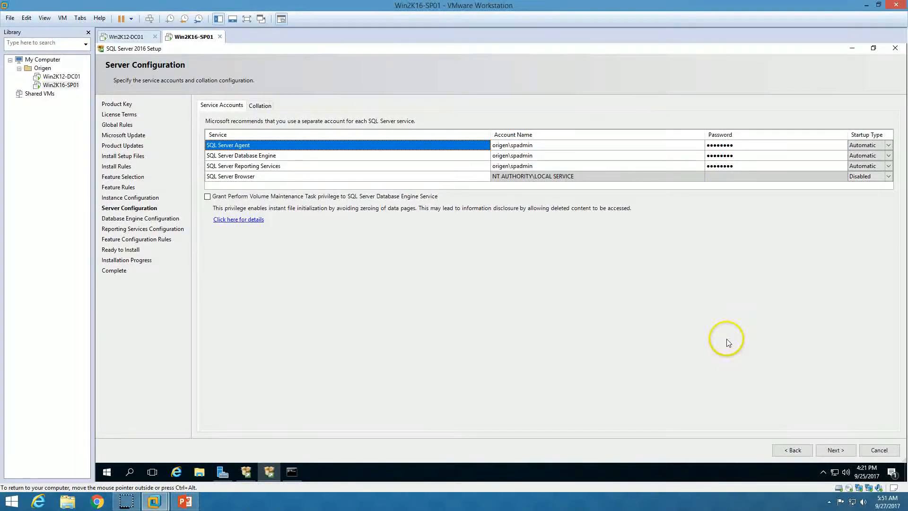
{"action": "left_click", "coordinate": [839, 452]}
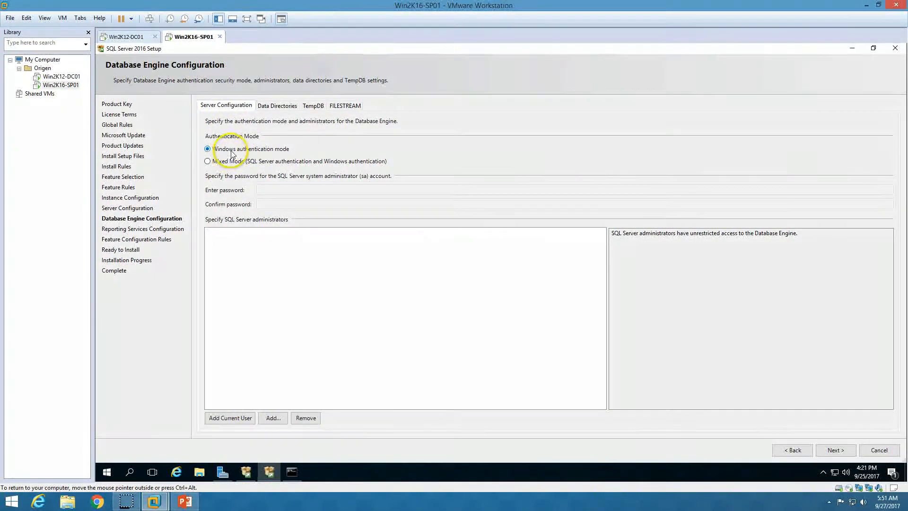
Add the current user as SQL Server administrator under Windows authentication mode, and keep Install and configure for Reporting Services native mode
{"action": "left_click", "coordinate": [230, 418]}
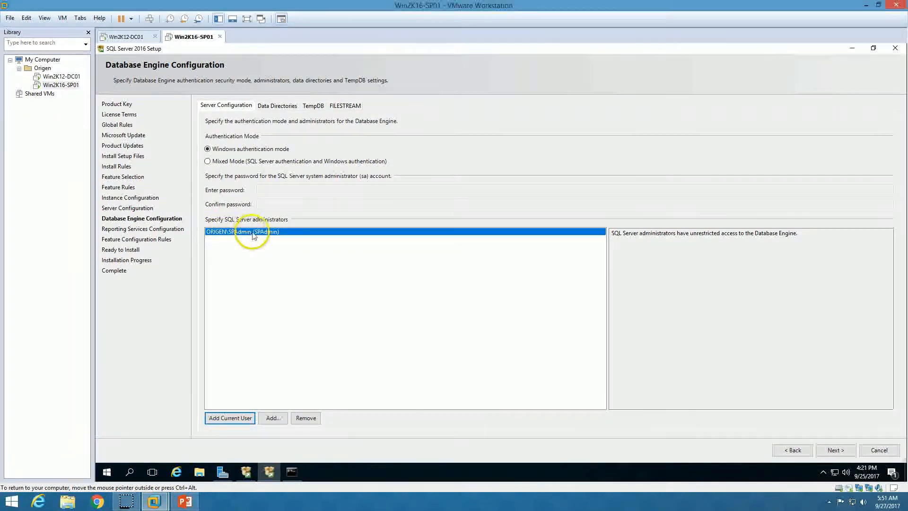
{"action": "left_click", "coordinate": [836, 450]}
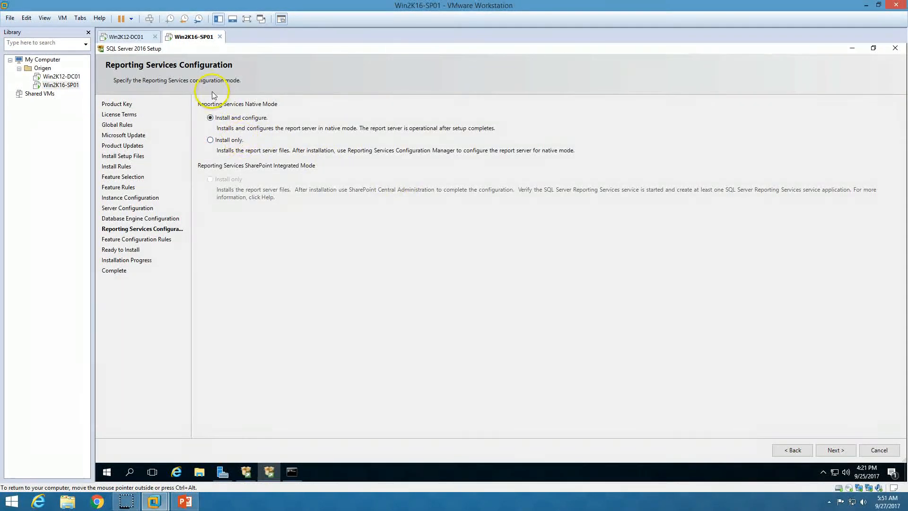
{"action": "left_click", "coordinate": [229, 121]}
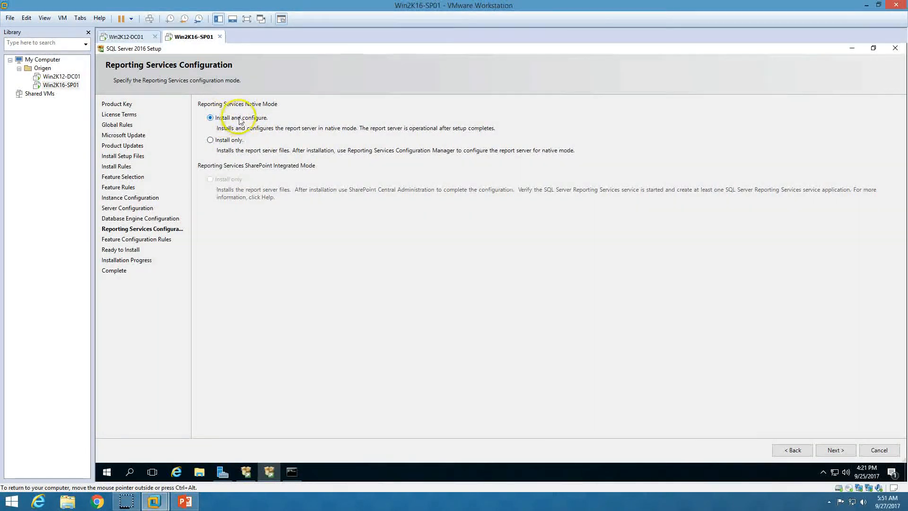
{"action": "left_click", "coordinate": [836, 451]}
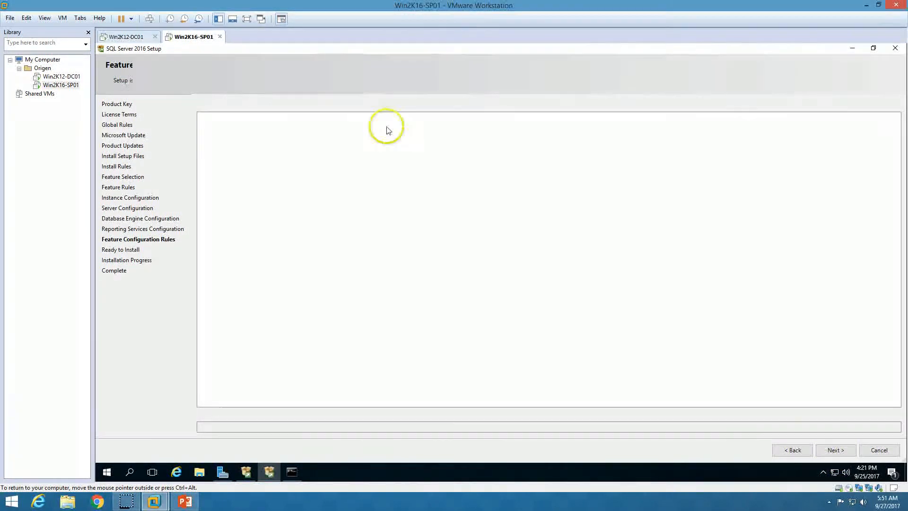
Review the summary of features and instance settings to the end and start the SQL Server 2016 installation
{"action": "left_click", "coordinate": [385, 152]}
{"action": "scroll", "coordinate": [385, 186], "scroll_direction": "down", "scroll_amount": 9}
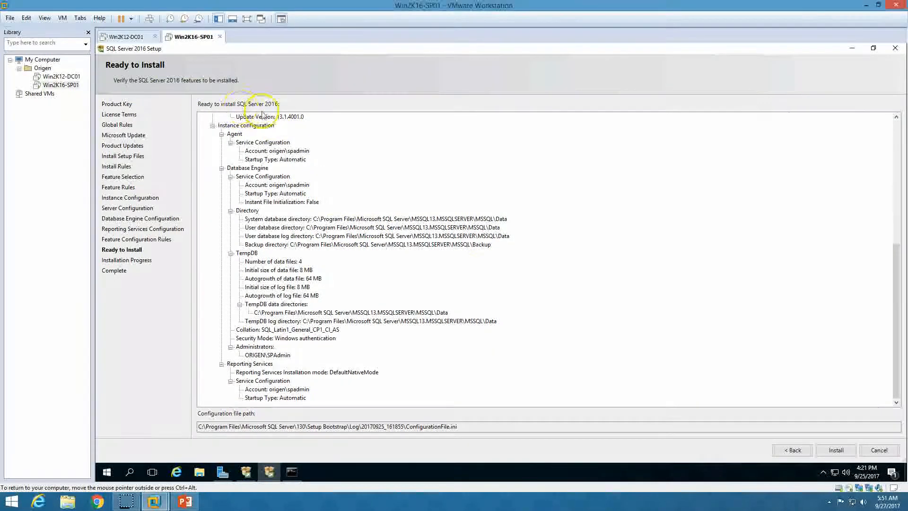
{"action": "scroll", "coordinate": [393, 286], "scroll_direction": "up", "scroll_amount": 8}
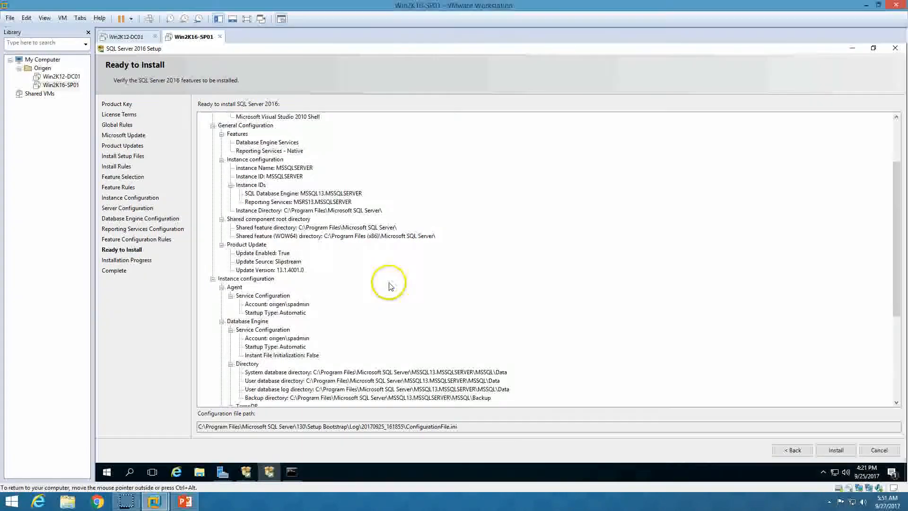
{"action": "scroll", "coordinate": [331, 258], "scroll_direction": "down", "scroll_amount": 7}
{"action": "scroll", "coordinate": [344, 262], "scroll_direction": "down", "scroll_amount": 1}
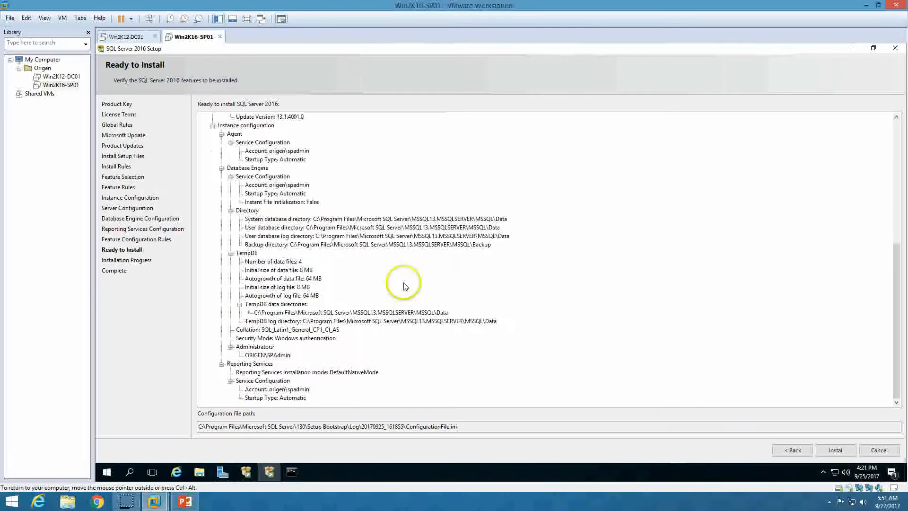
{"action": "left_click", "coordinate": [842, 453]}
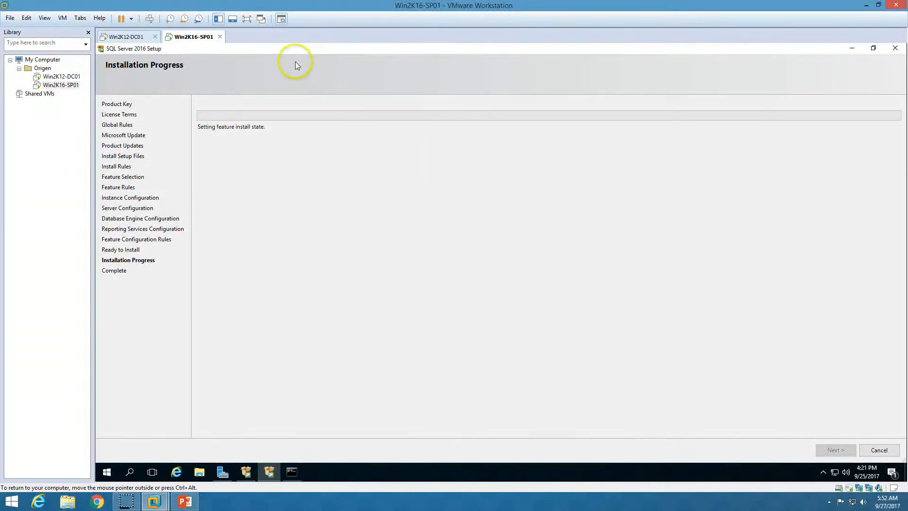
{"action": "double_click", "coordinate": [319, 50]}
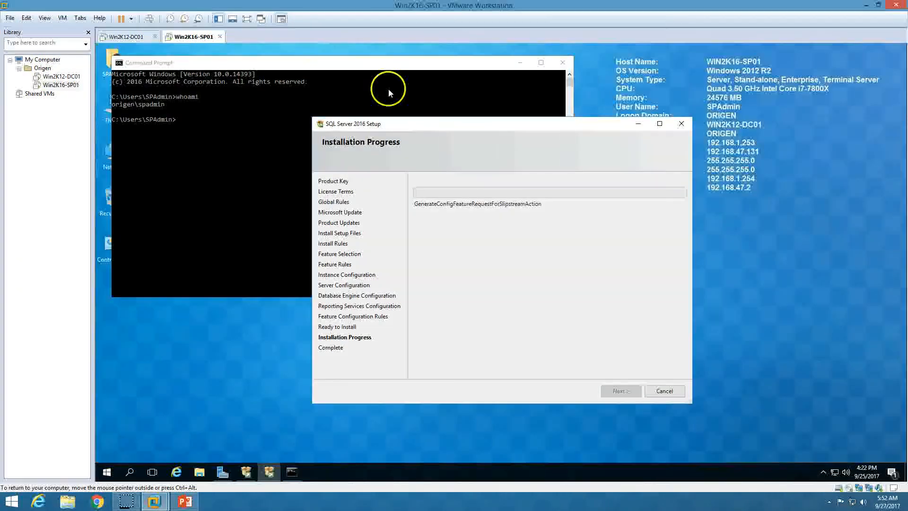
{"action": "double_click", "coordinate": [445, 124]}
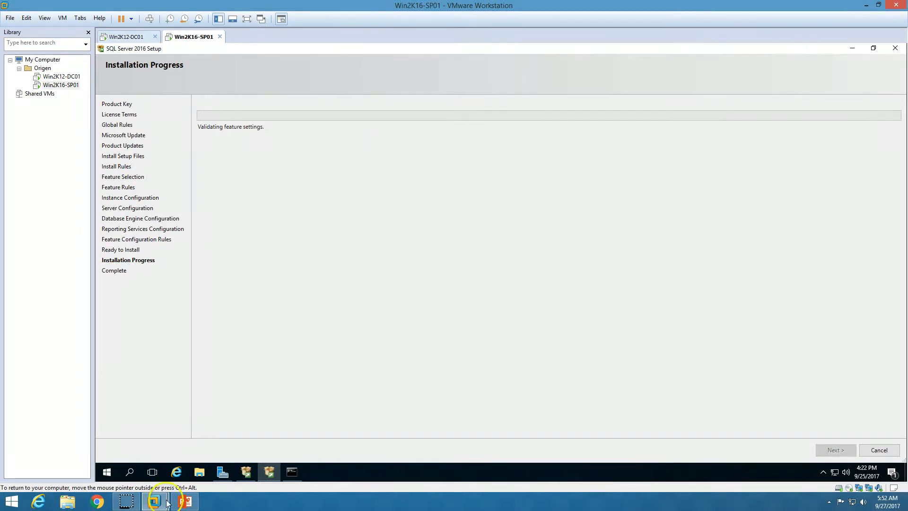
Check the list of farm installation steps in the PowerPoint slide show and return to VMware Workstation
{"action": "left_click", "coordinate": [185, 502]}
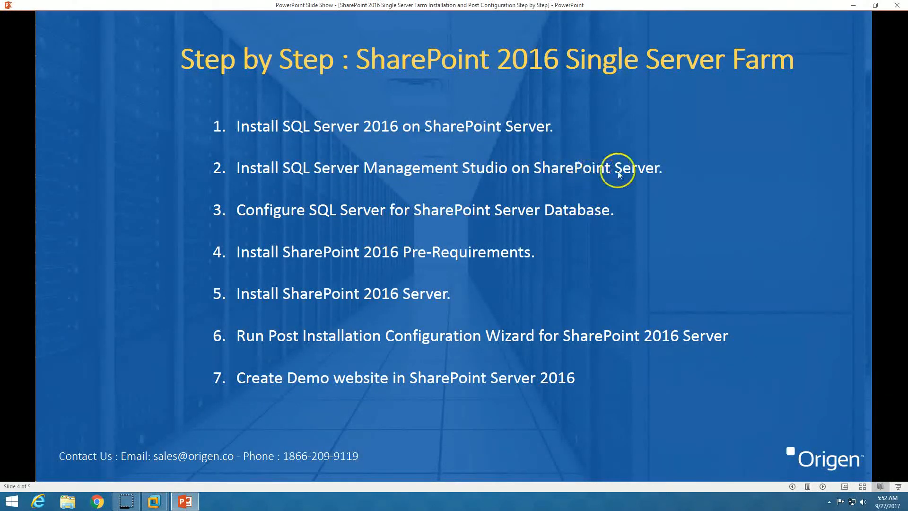
{"action": "left_click", "coordinate": [154, 501]}
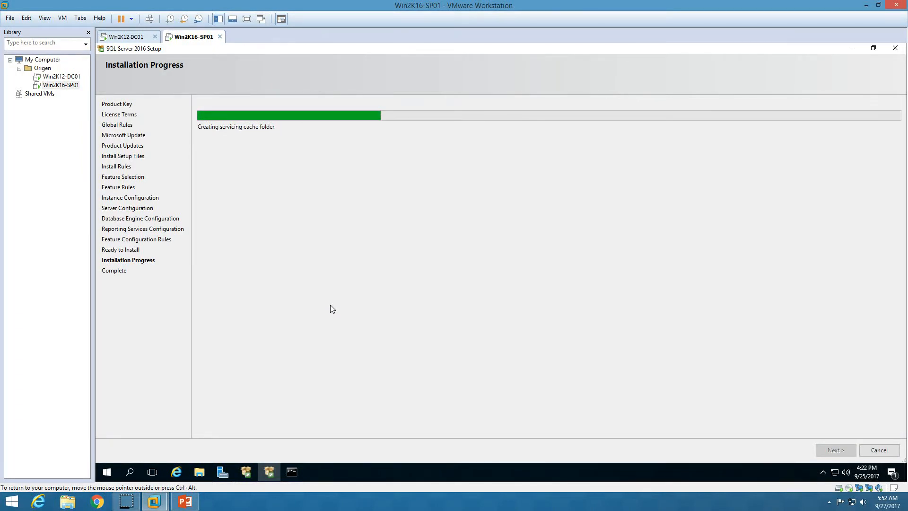
Open the Downloads folder in the virtual machine's File Explorer, locate the SSMS-Setup-ENU installer and reposition the window over the setup
{"action": "left_click", "coordinate": [200, 472]}
{"action": "left_click", "coordinate": [279, 198]}
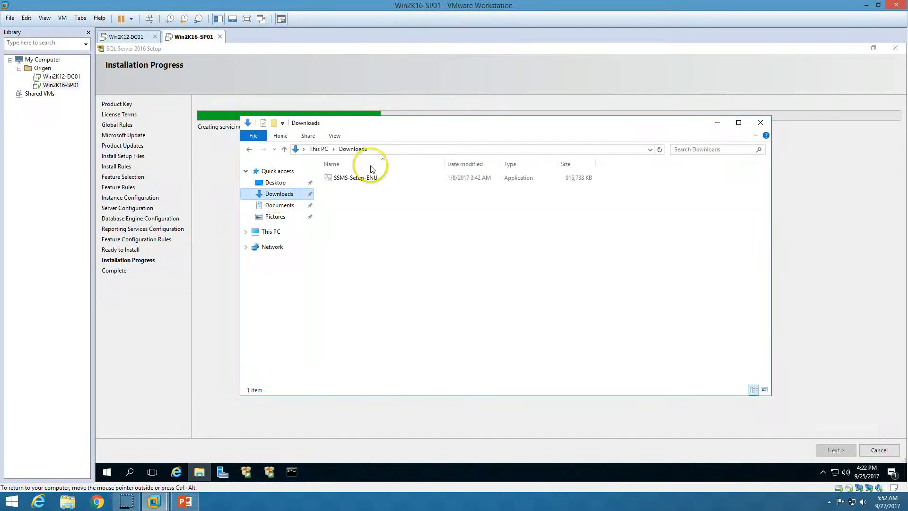
{"action": "left_click_drag", "start_coordinate": [462, 132], "coordinate": [556, 151]}
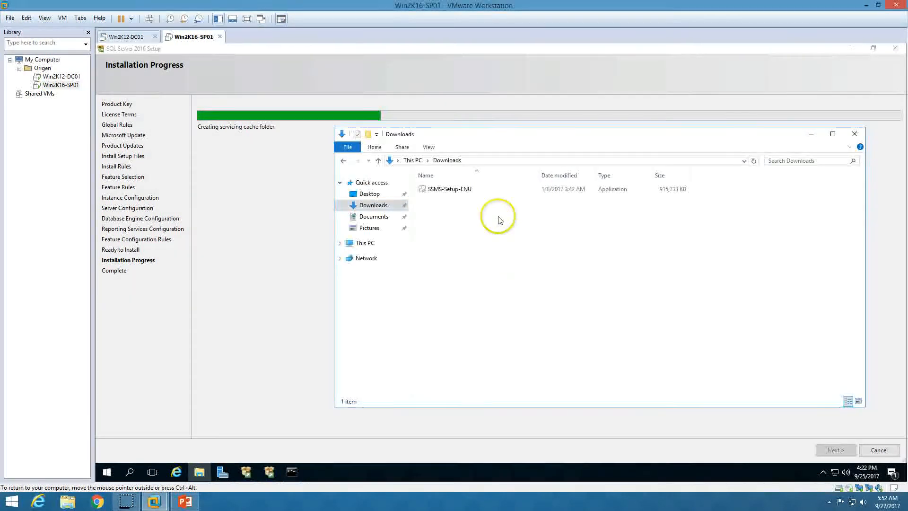
{"action": "left_click", "coordinate": [464, 194]}
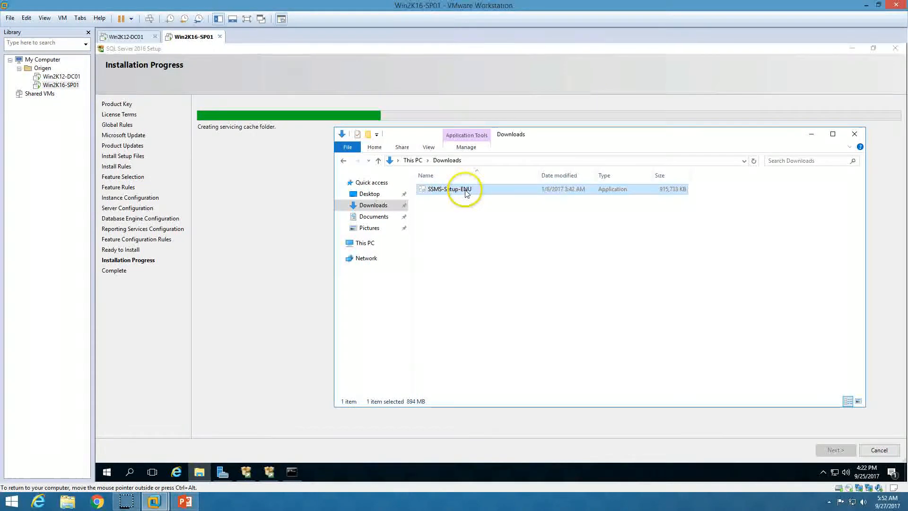
{"action": "left_click_drag", "start_coordinate": [540, 136], "coordinate": [514, 157]}
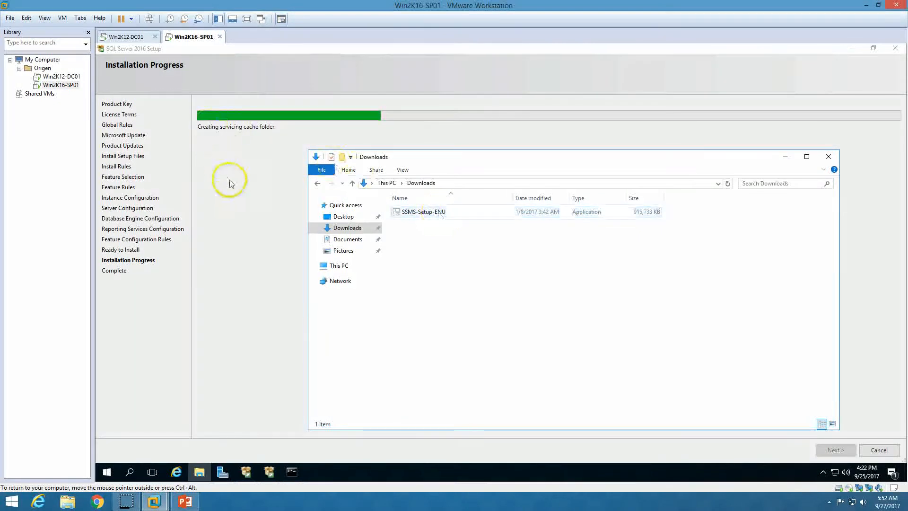
Monitor the SQL Server 2016 installation progress, switching between the setup and the Downloads window and moving Downloads aside
{"action": "left_click", "coordinate": [203, 63]}
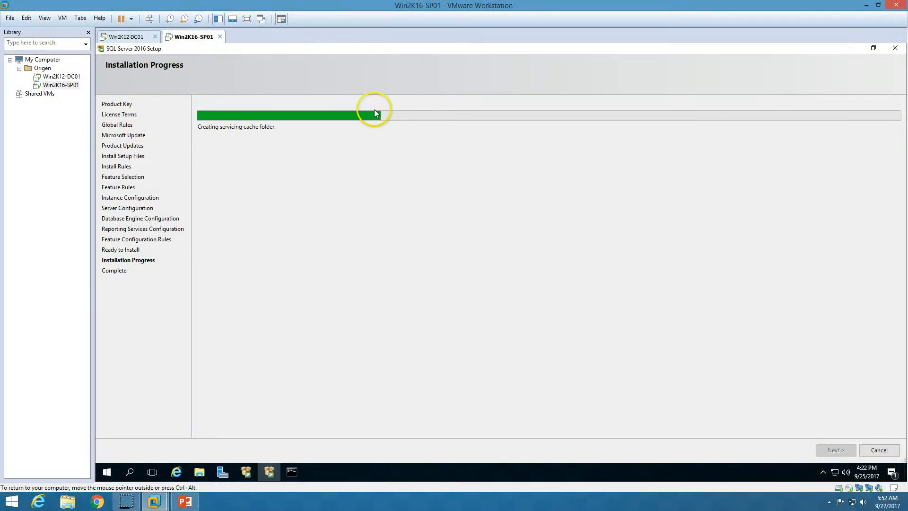
{"action": "left_click", "coordinate": [203, 475]}
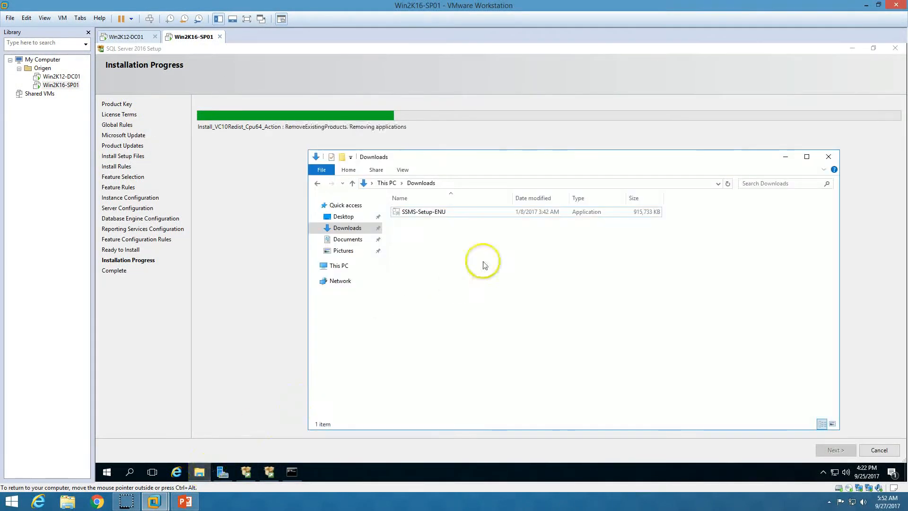
{"action": "left_click_drag", "start_coordinate": [511, 167], "coordinate": [437, 175]}
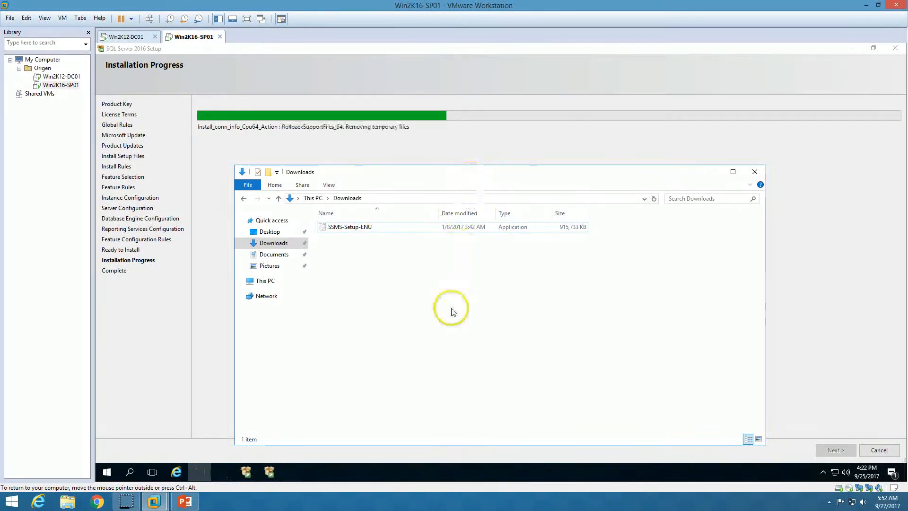
{"action": "left_click", "coordinate": [487, 131]}
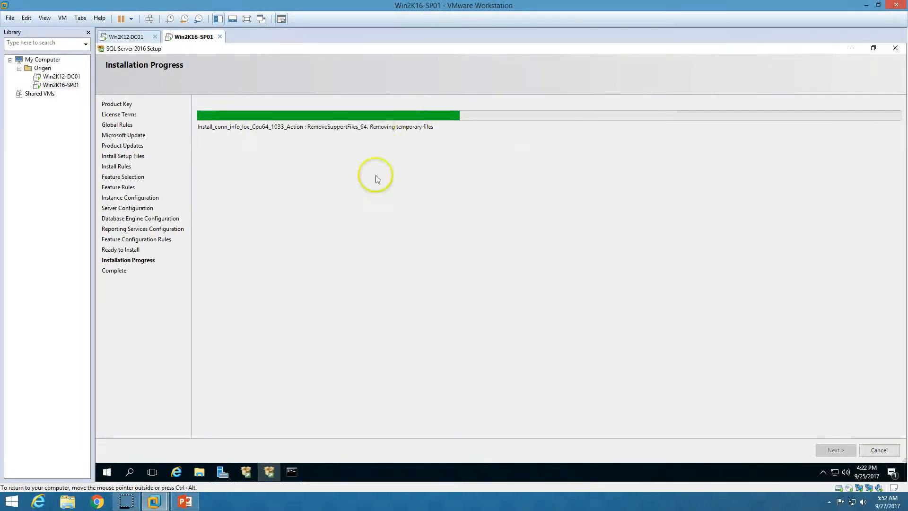
{"action": "left_click", "coordinate": [201, 471]}
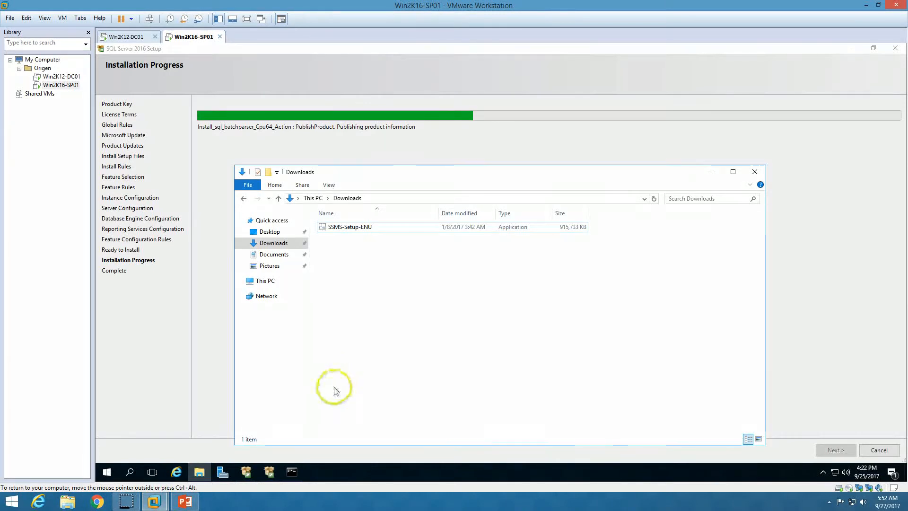
{"action": "left_click", "coordinate": [127, 503]}
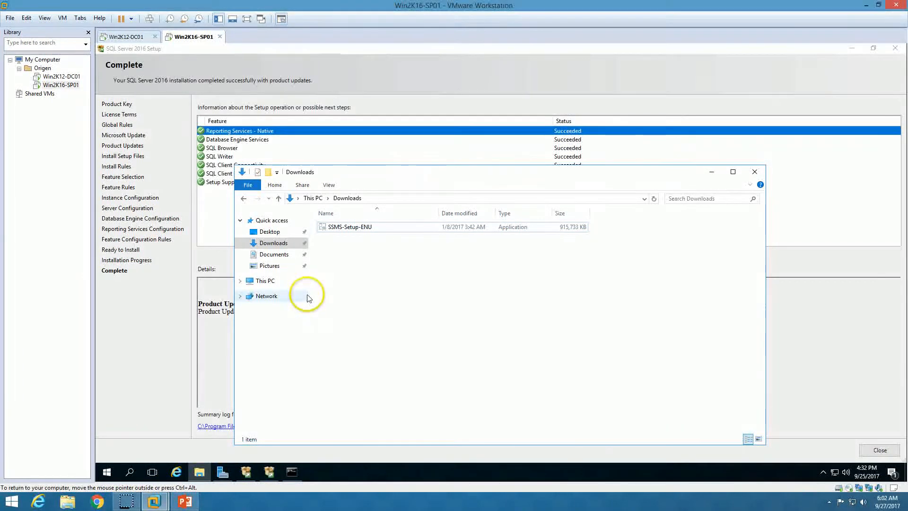
Review the status of each SQL Server 2016 feature on the Complete page and close the setup wizard
{"action": "left_click", "coordinate": [208, 473]}
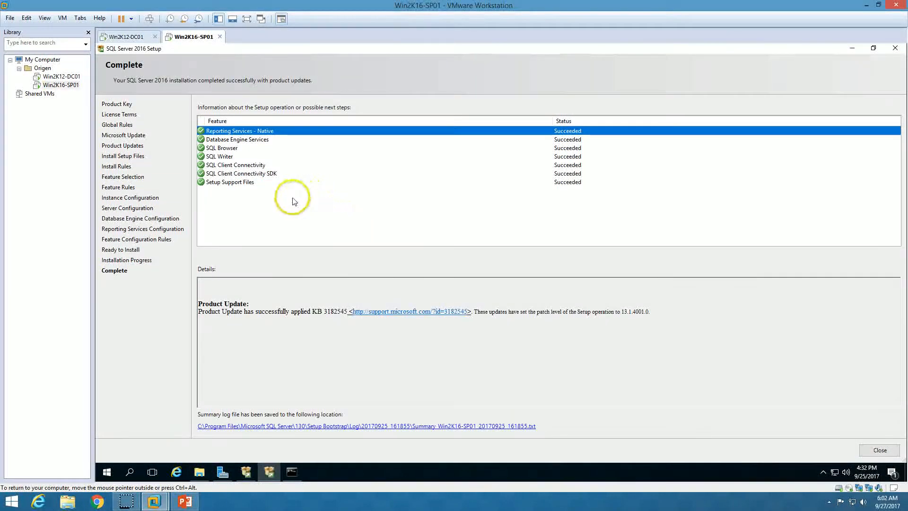
{"action": "left_click", "coordinate": [295, 182]}
{"action": "left_click", "coordinate": [526, 156]}
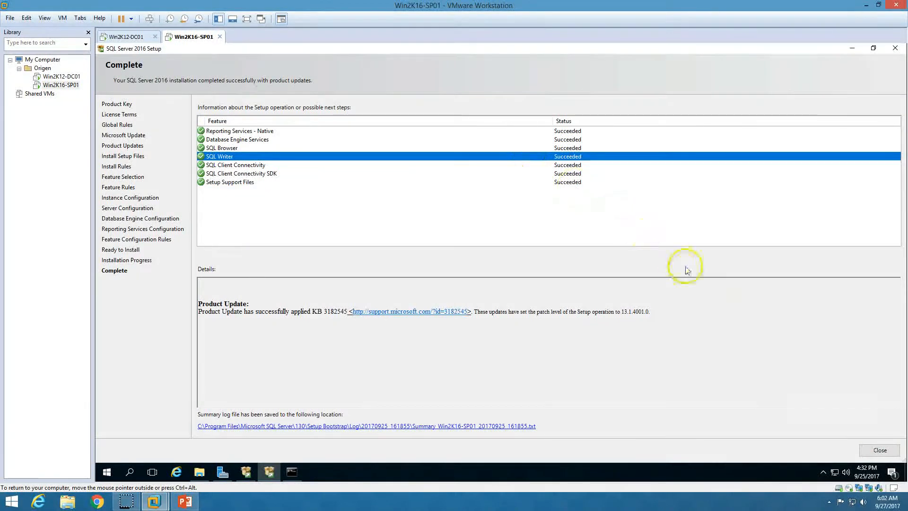
{"action": "left_click", "coordinate": [880, 451]}
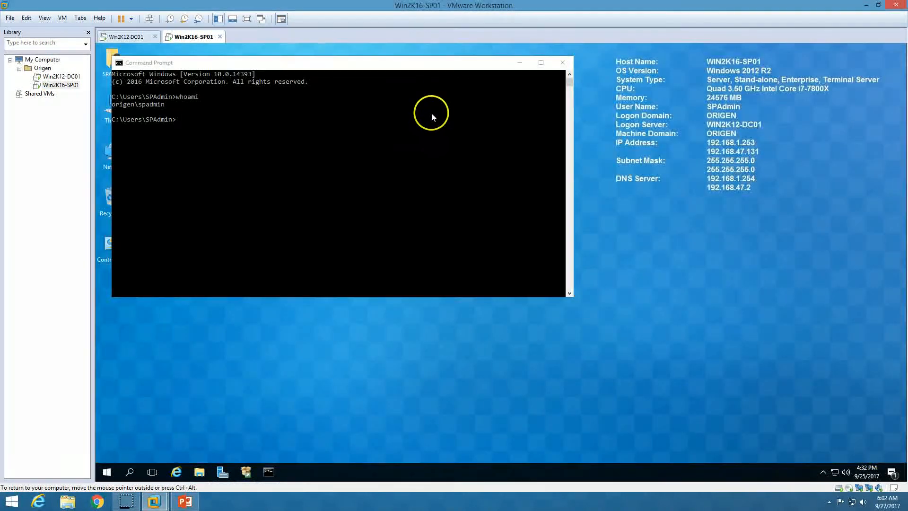
Close the SQL Server Installation Center and minimize the Command Prompt to clear the virtual machine's desktop
{"action": "right_click", "coordinate": [320, 378]}
{"action": "left_click", "coordinate": [345, 310]}
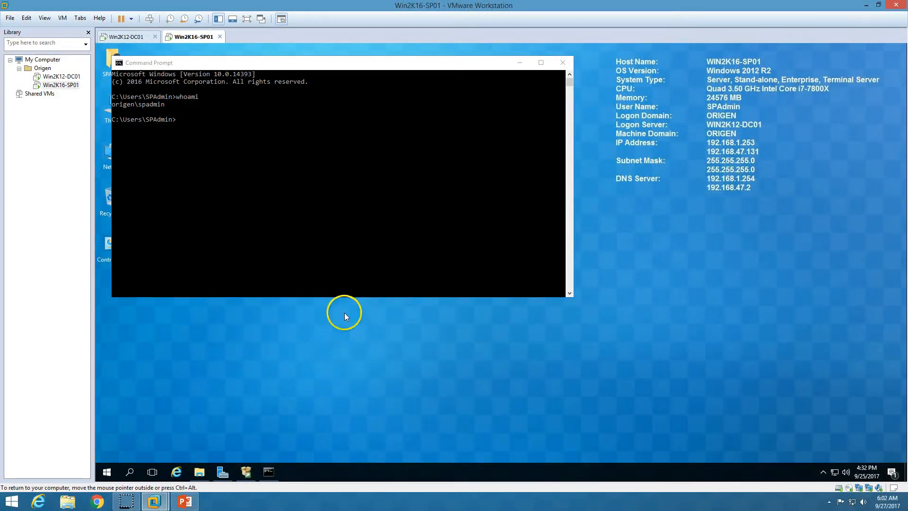
{"action": "left_click", "coordinate": [254, 466]}
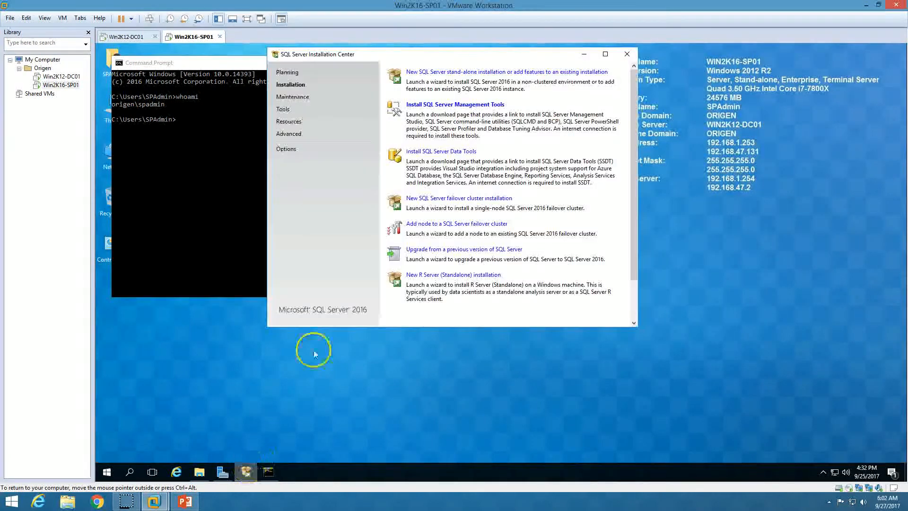
{"action": "left_click", "coordinate": [629, 50]}
{"action": "left_click", "coordinate": [521, 63]}
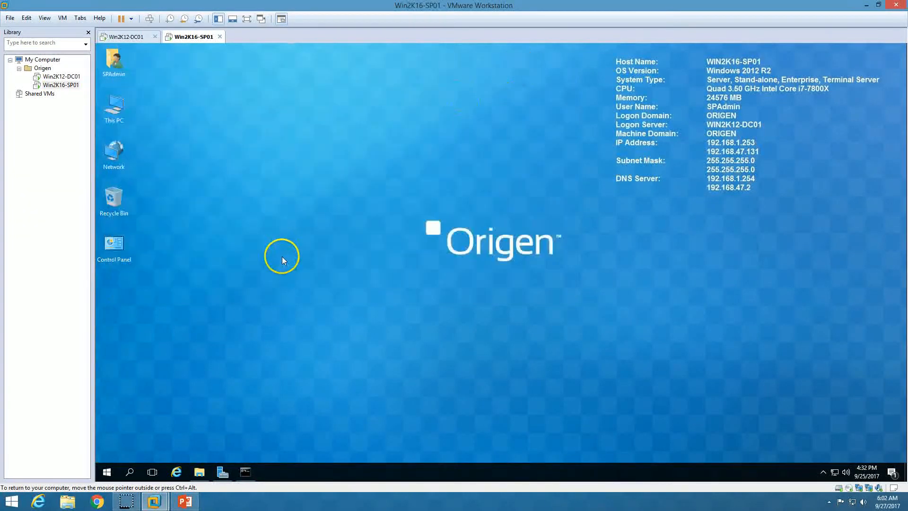
Run SSMS-Setup-ENU from the Downloads folder and start installing SQL Server Management Studio release 16.5.1
{"action": "left_click", "coordinate": [197, 466]}
{"action": "left_click", "coordinate": [351, 228]}
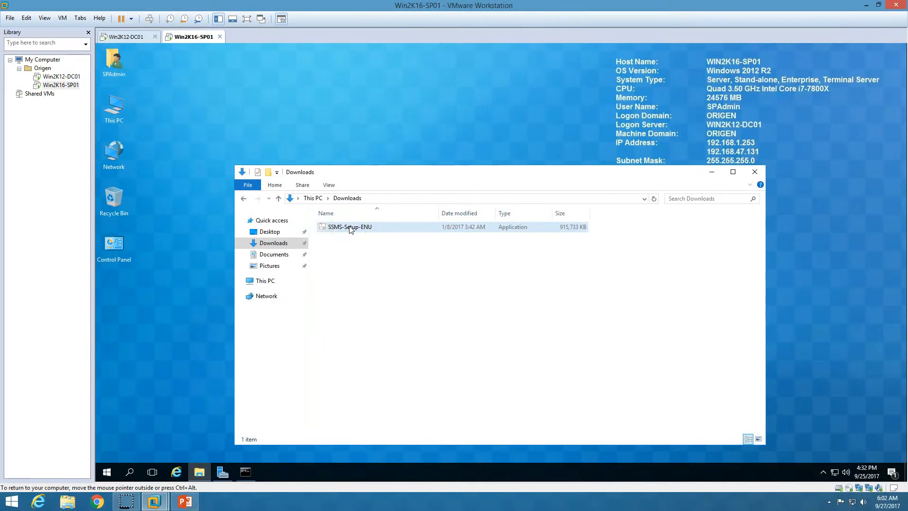
{"action": "left_click", "coordinate": [350, 228]}
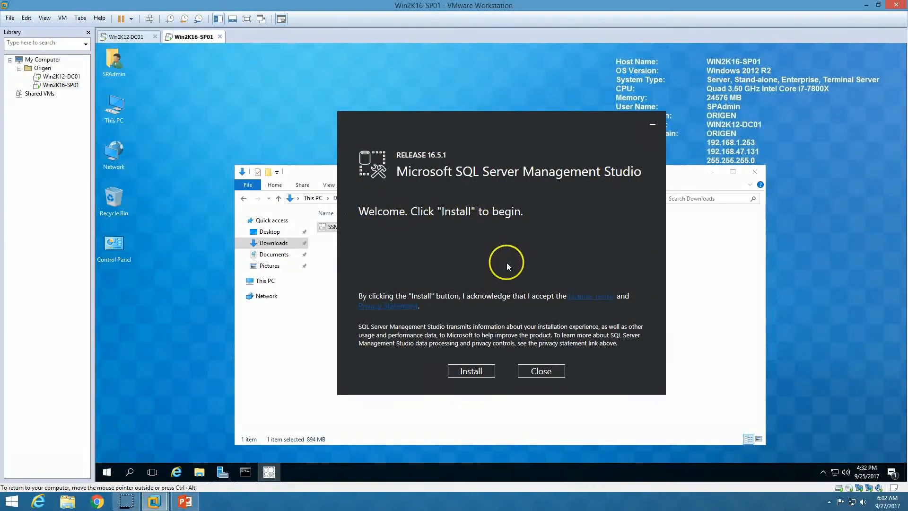
{"action": "left_click", "coordinate": [478, 372]}
Open Programs and Features through This PC in File Explorer while the SSMS installer loads its packages
{"action": "left_click", "coordinate": [452, 322]}
{"action": "left_click", "coordinate": [726, 259]}
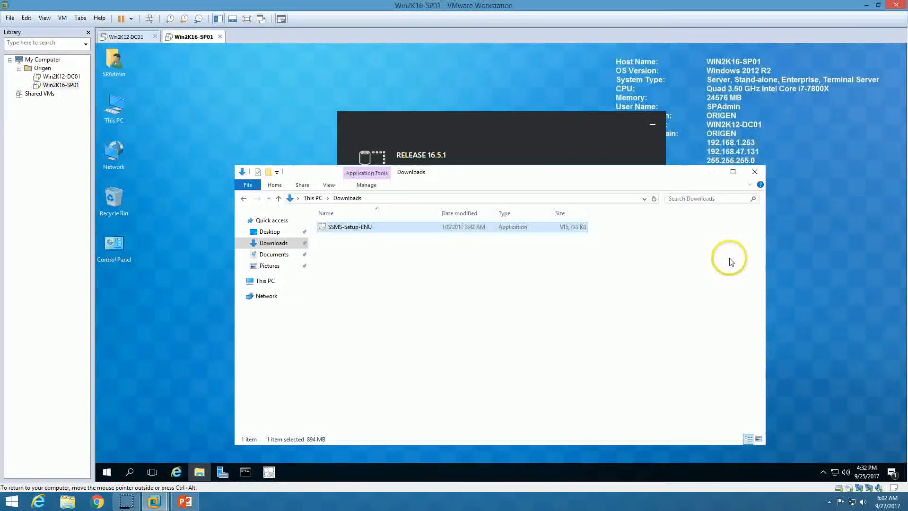
{"action": "left_click", "coordinate": [262, 281]}
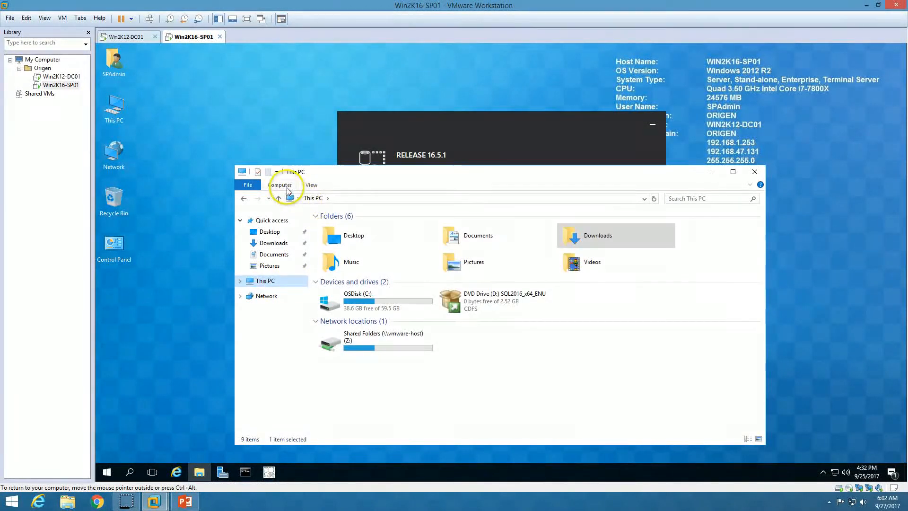
{"action": "left_click", "coordinate": [280, 185]}
{"action": "left_click", "coordinate": [463, 199]}
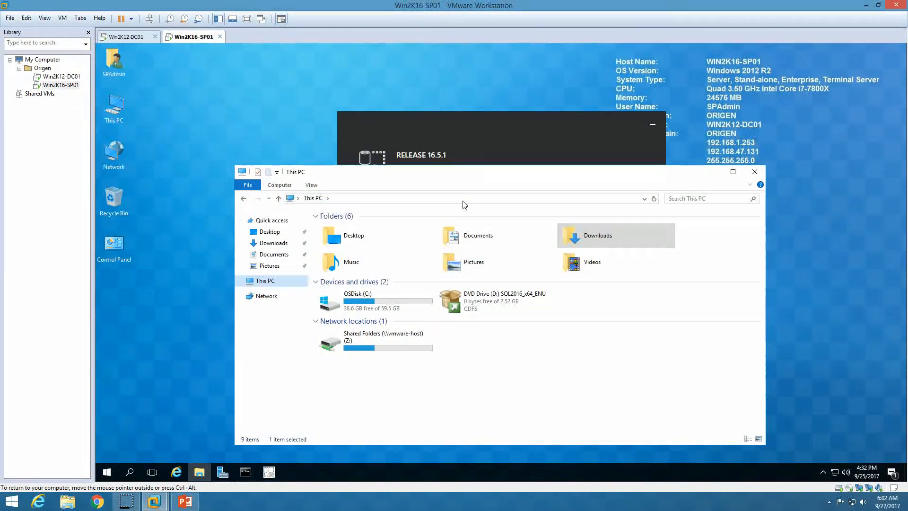
Arrange the SSMS installer and the Programs and Features window side by side on the desktop
{"action": "left_click_drag", "start_coordinate": [523, 176], "coordinate": [784, 147]}
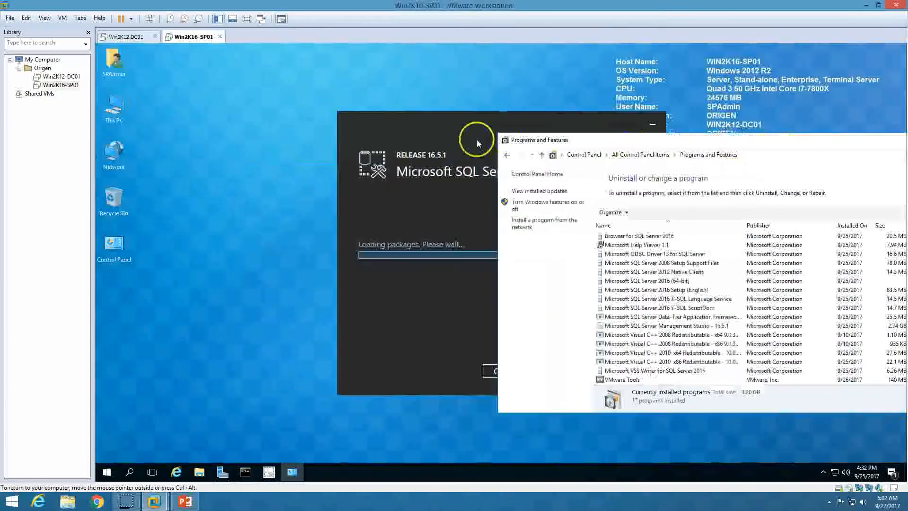
{"action": "left_click_drag", "start_coordinate": [347, 124], "coordinate": [207, 127]}
{"action": "left_click_drag", "start_coordinate": [675, 141], "coordinate": [907, 138]}
{"action": "left_click", "coordinate": [656, 320]}
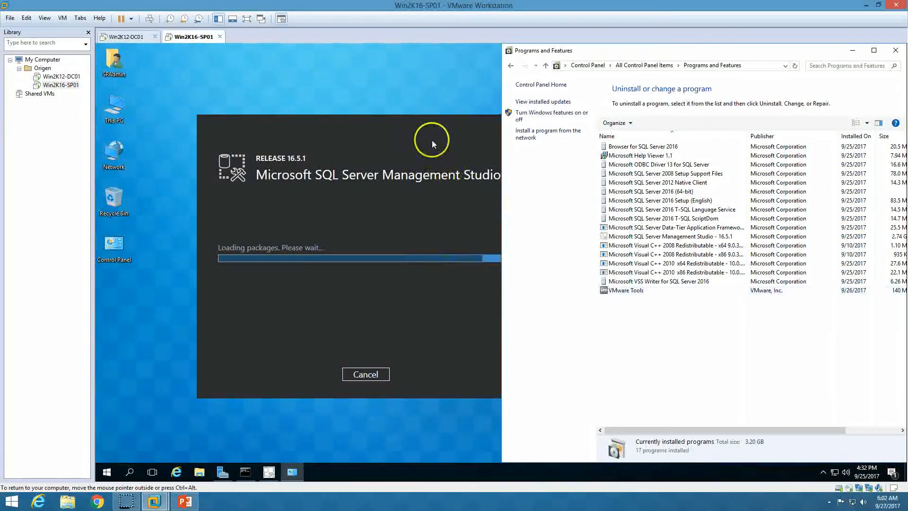
{"action": "left_click", "coordinate": [360, 135]}
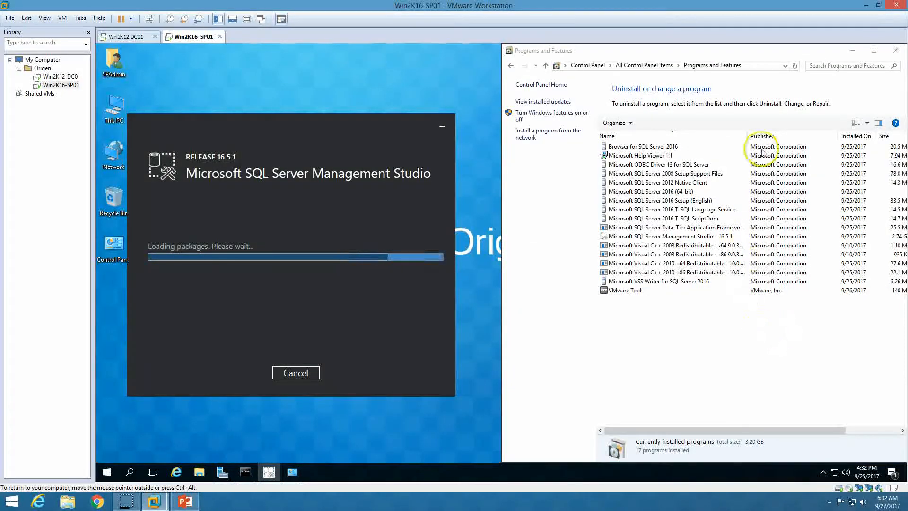
Refresh the installed programs list during and after the SSMS installation and examine the Microsoft components, including the Visual C++ 2008 Redistributables
{"action": "left_click", "coordinate": [796, 67]}
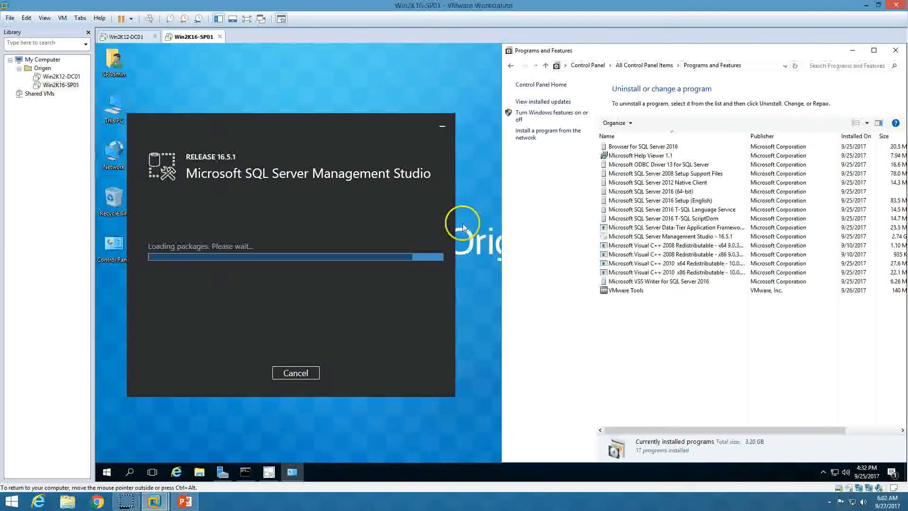
{"action": "left_click", "coordinate": [196, 196]}
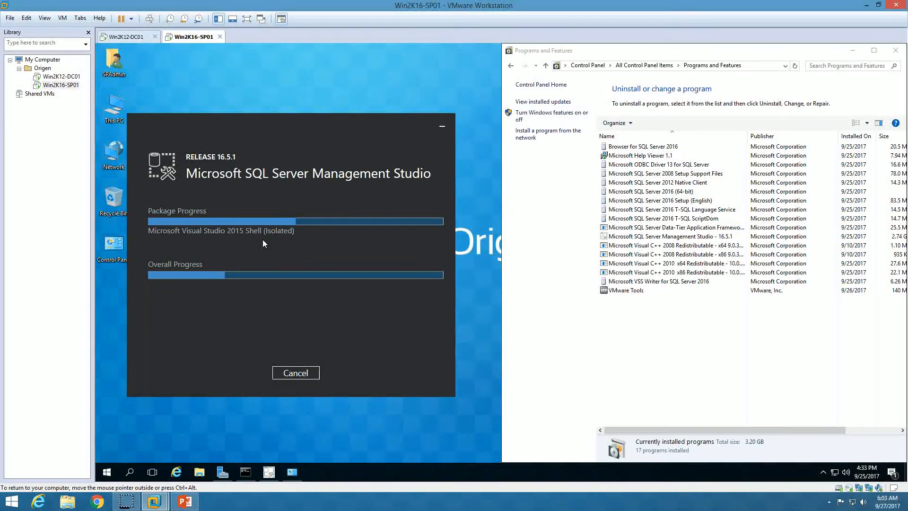
{"action": "left_click", "coordinate": [795, 66]}
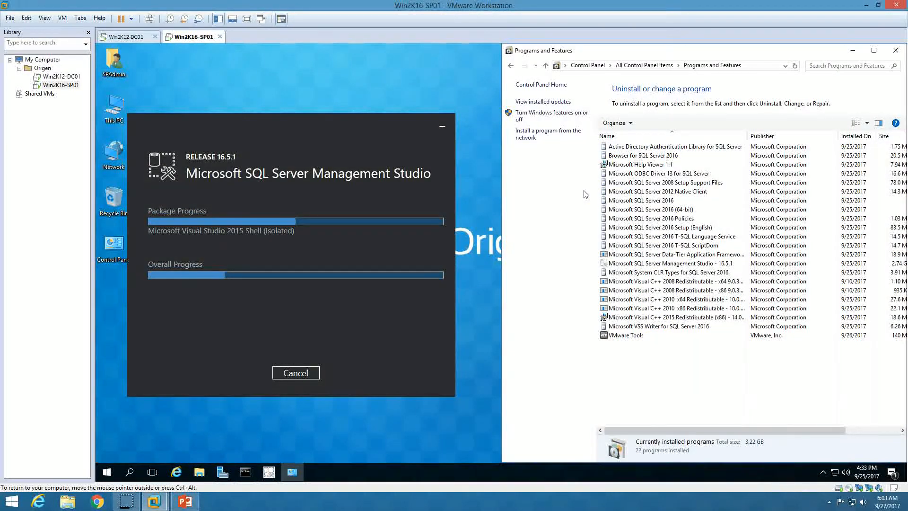
{"action": "left_click", "coordinate": [229, 251]}
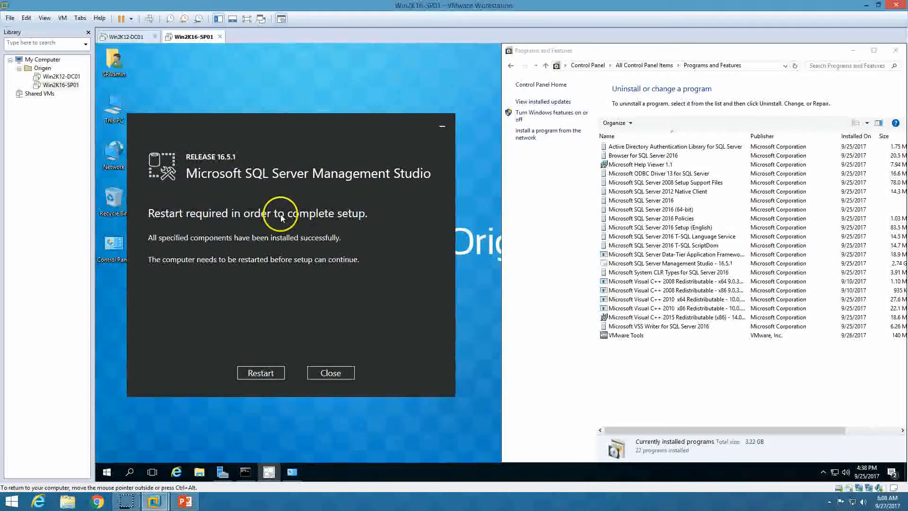
{"action": "left_click", "coordinate": [795, 66]}
{"action": "left_click", "coordinate": [661, 311]}
{"action": "scroll", "coordinate": [695, 292], "scroll_direction": "down", "scroll_amount": 2}
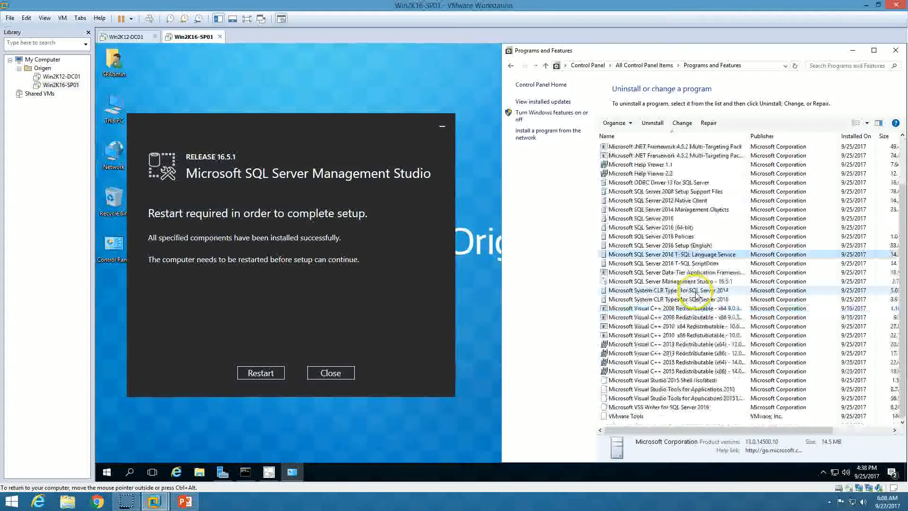
{"action": "left_click", "coordinate": [667, 310]}
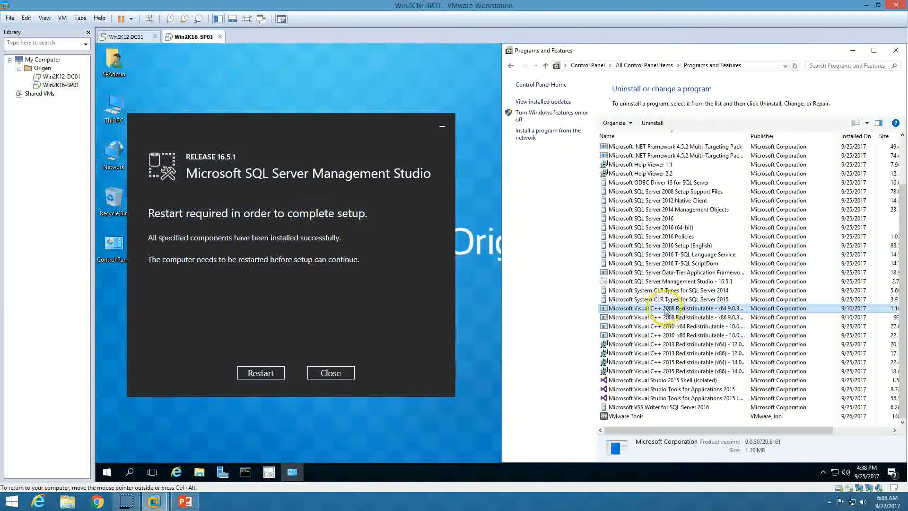
{"action": "left_click", "coordinate": [666, 318]}
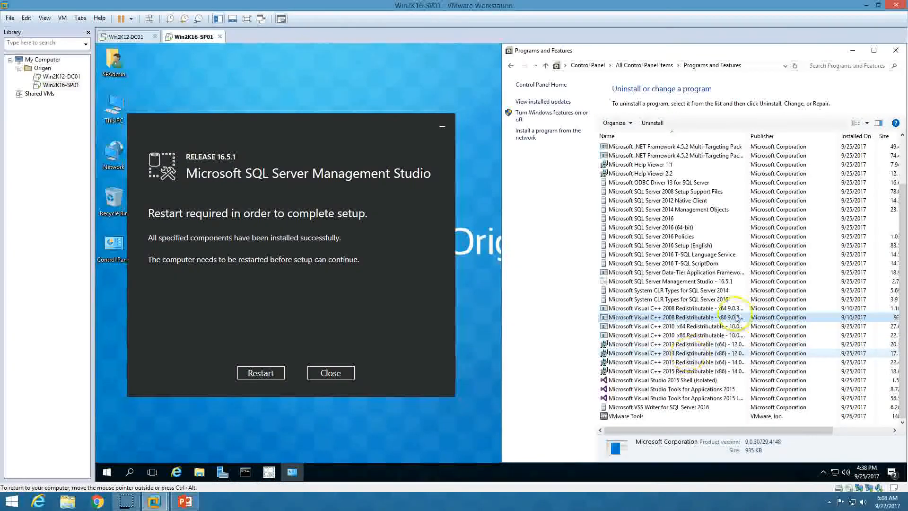
Close Programs and Features, choose Restart in the SSMS setup, and close the open Command Prompt window
{"action": "left_click", "coordinate": [896, 50]}
{"action": "left_click", "coordinate": [268, 374]}
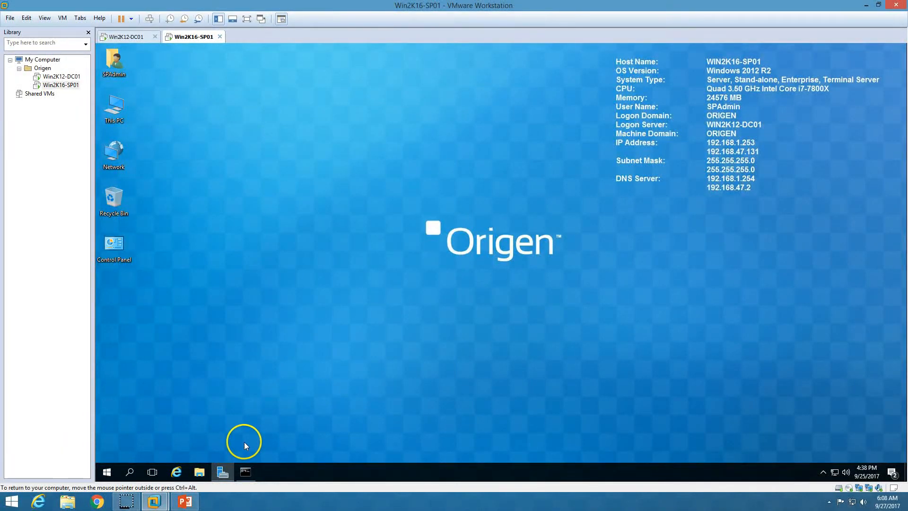
{"action": "left_click", "coordinate": [246, 473]}
{"action": "left_click", "coordinate": [563, 63]}
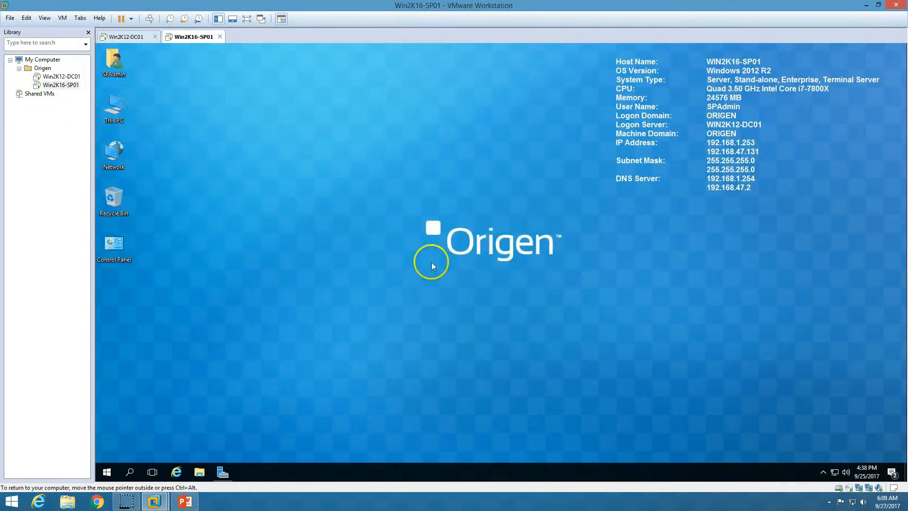
Restart the Win2K16-SP01 virtual machine from within Windows with the reason Other (Unplanned)
{"action": "left_click", "coordinate": [111, 471]}
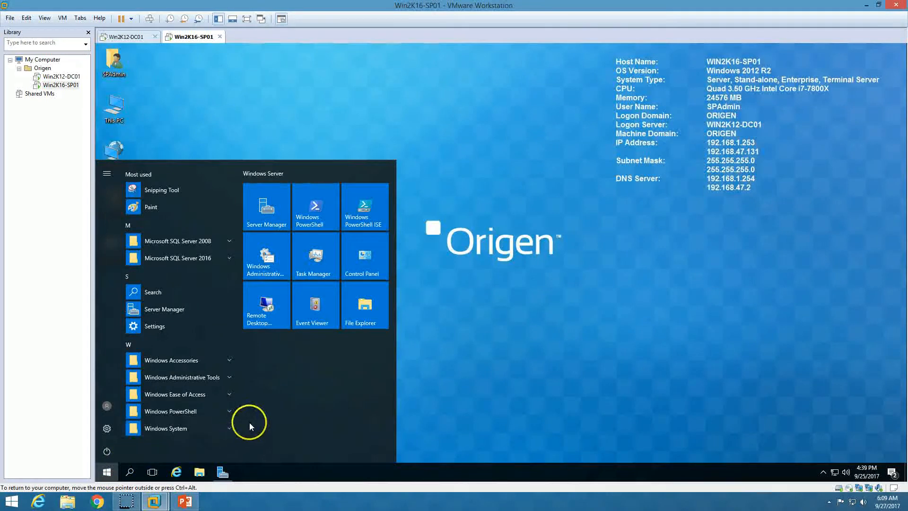
{"action": "left_click", "coordinate": [114, 449]}
{"action": "left_click", "coordinate": [132, 426]}
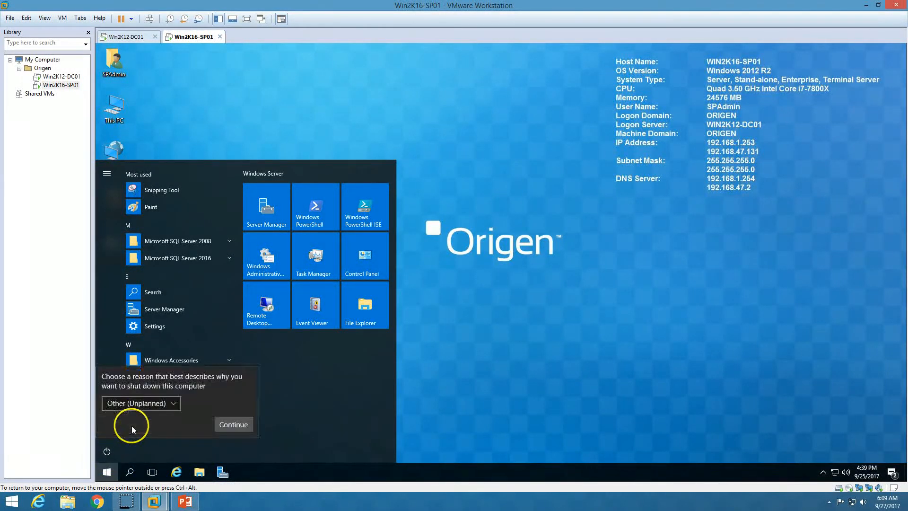
{"action": "left_click", "coordinate": [230, 425]}
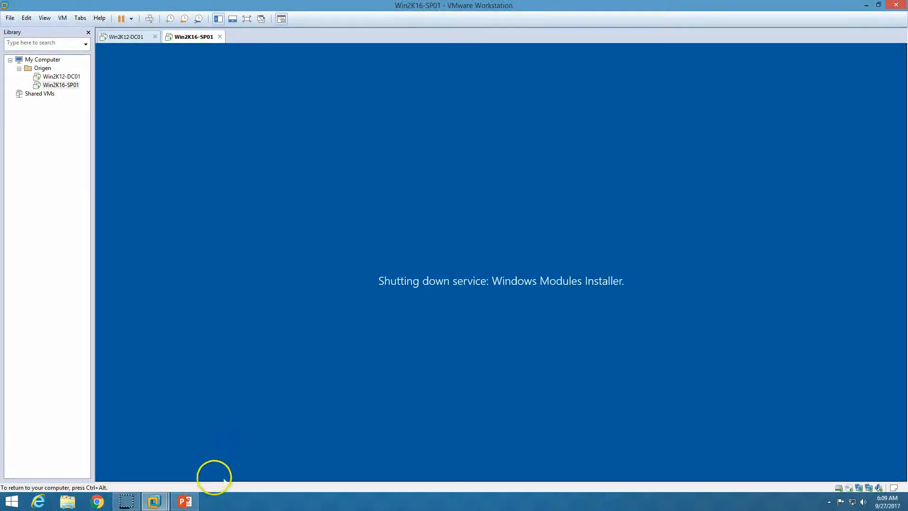
Review the SharePoint 2016 single server farm steps in the PowerPoint slide show and return to the restarting Win2K16-SP01 virtual machine
{"action": "left_click", "coordinate": [185, 502]}
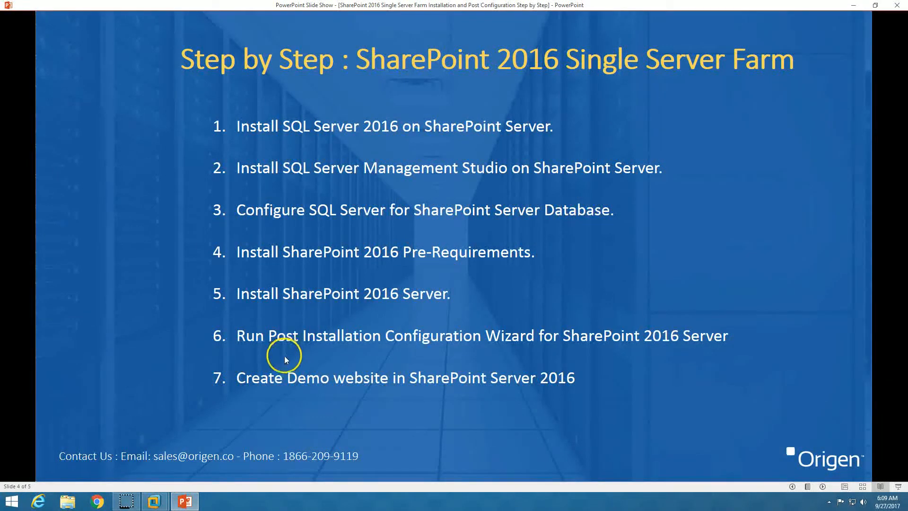
{"action": "left_click", "coordinate": [185, 503]}
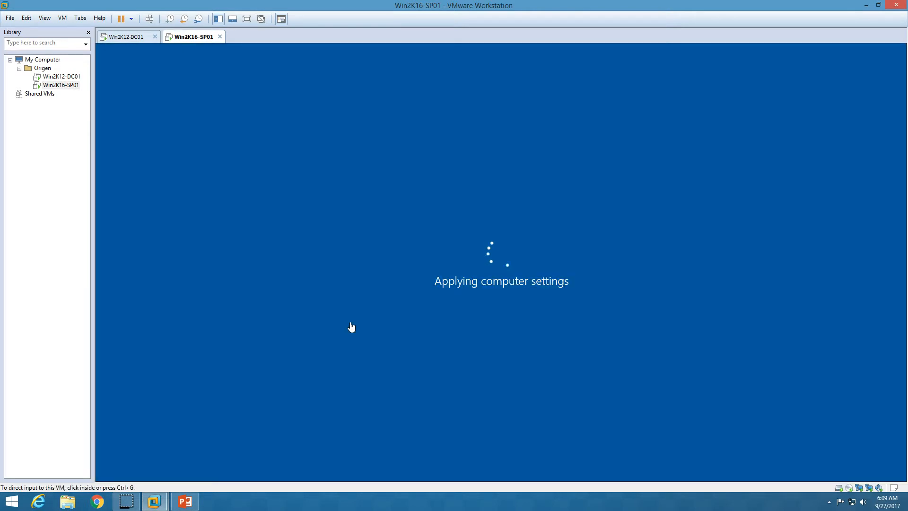
{"action": "left_click", "coordinate": [357, 327]}
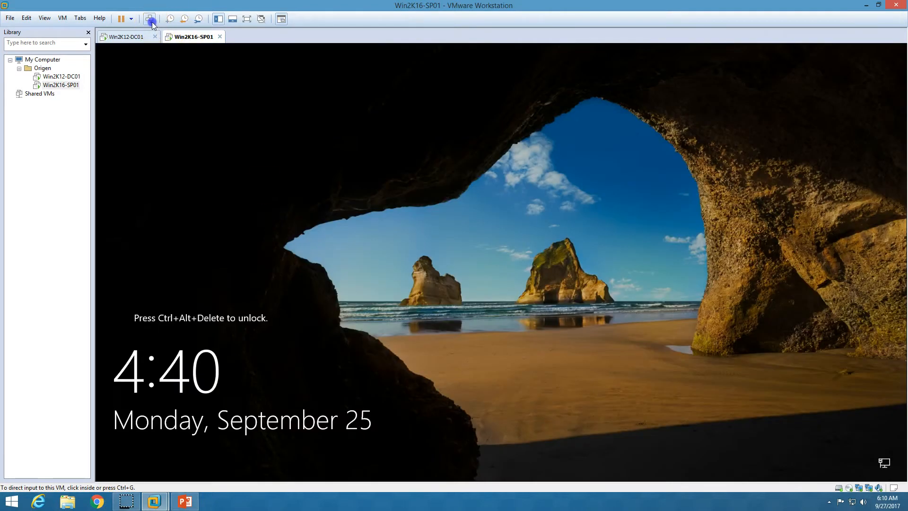
Unlock the Win2K16-SP01 virtual machine and sign in as SPAdmin with the account password
{"action": "left_click", "coordinate": [150, 20]}
{"action": "left_click", "coordinate": [453, 302]}
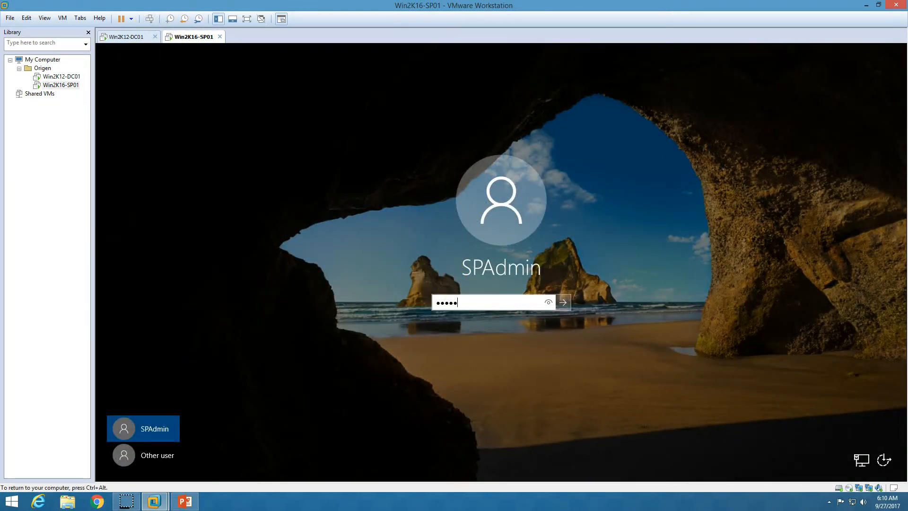
{"action": "key", "text": "Return"}
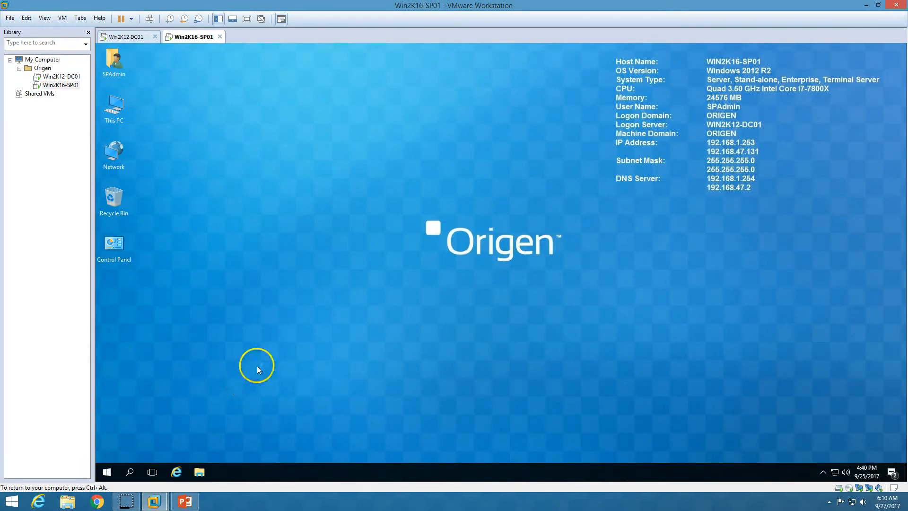
Launch SQL Server Management Studio from the Microsoft SQL Server 2016 program group
{"action": "left_click", "coordinate": [107, 471]}
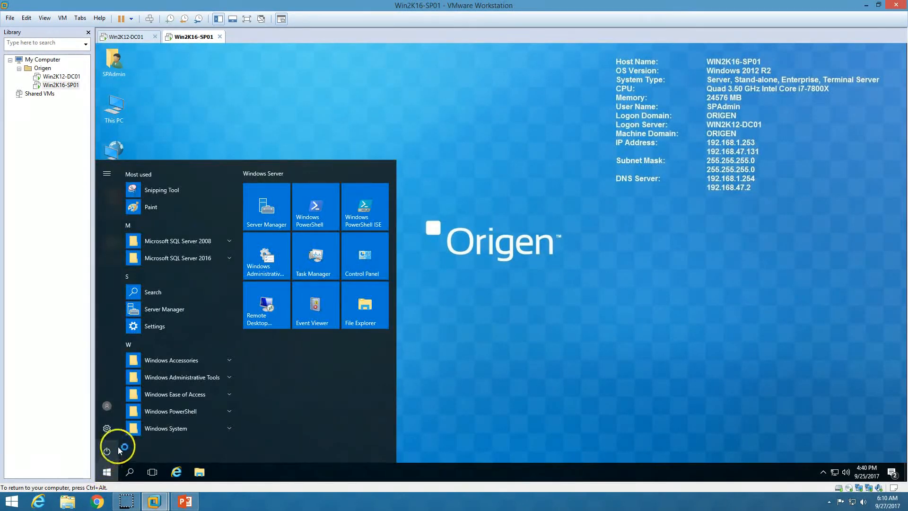
{"action": "left_click", "coordinate": [211, 259]}
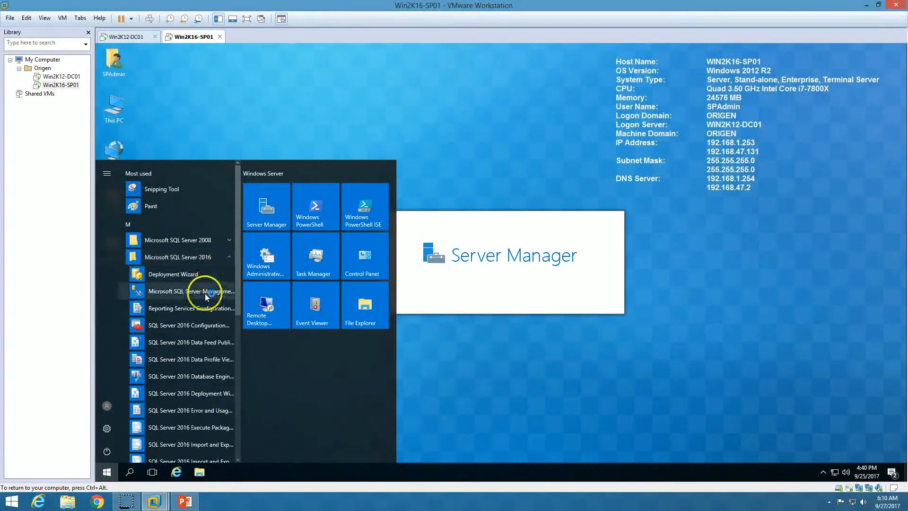
{"action": "left_click", "coordinate": [198, 292]}
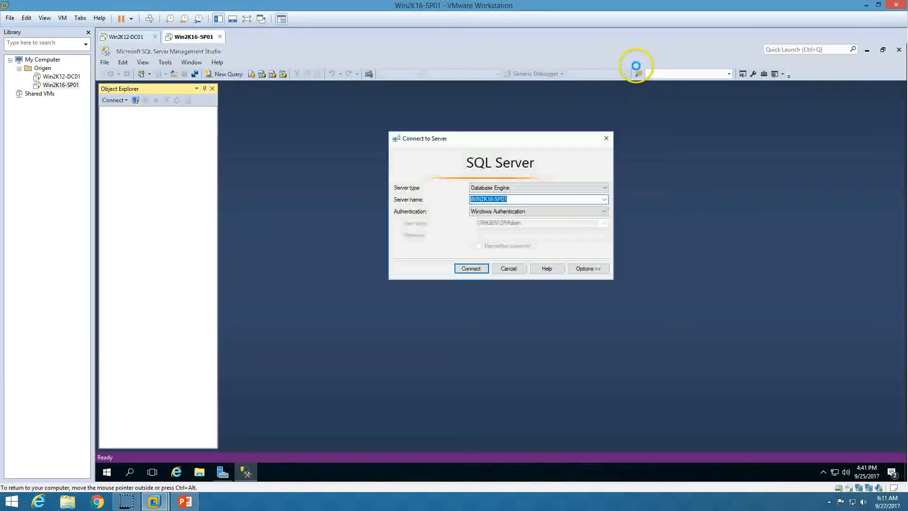
In Server Manager, start the stopped Background Intelligent Transfer Service and Sync Host services of the local server
{"action": "left_click", "coordinate": [223, 471]}
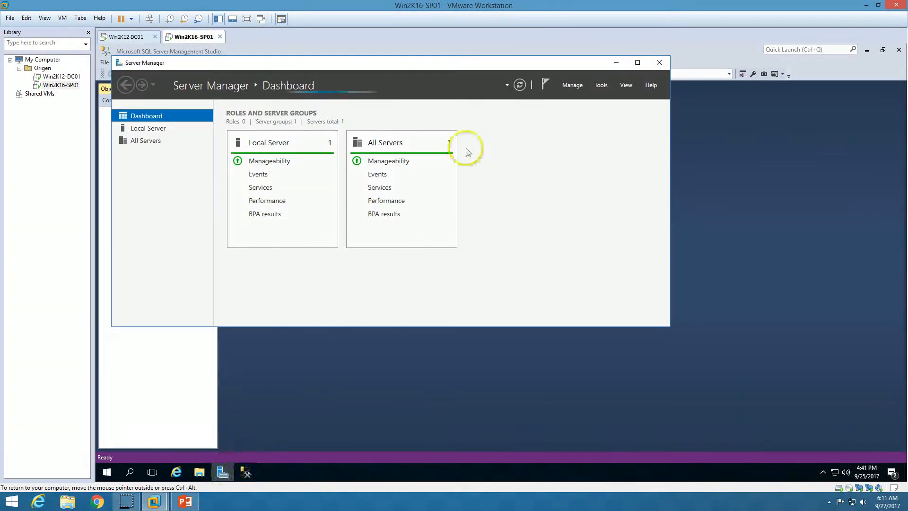
{"action": "left_click", "coordinate": [638, 62]}
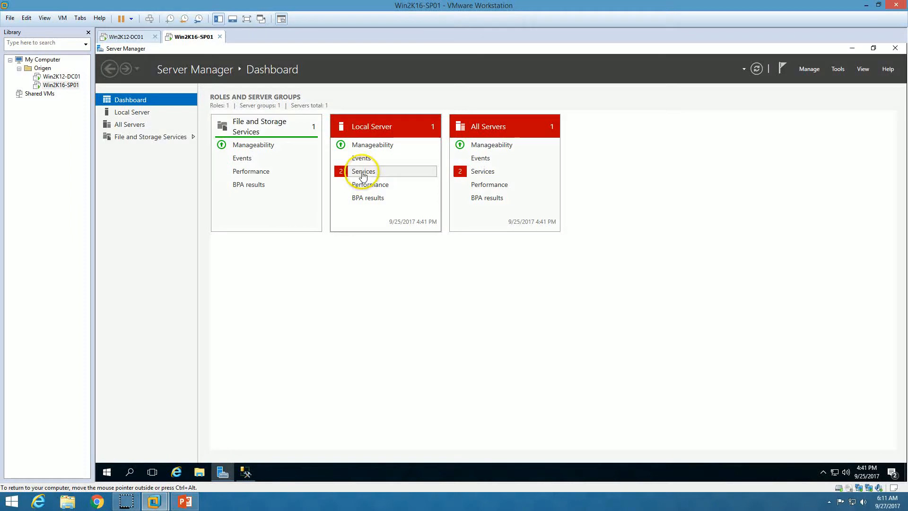
{"action": "left_click", "coordinate": [363, 173]}
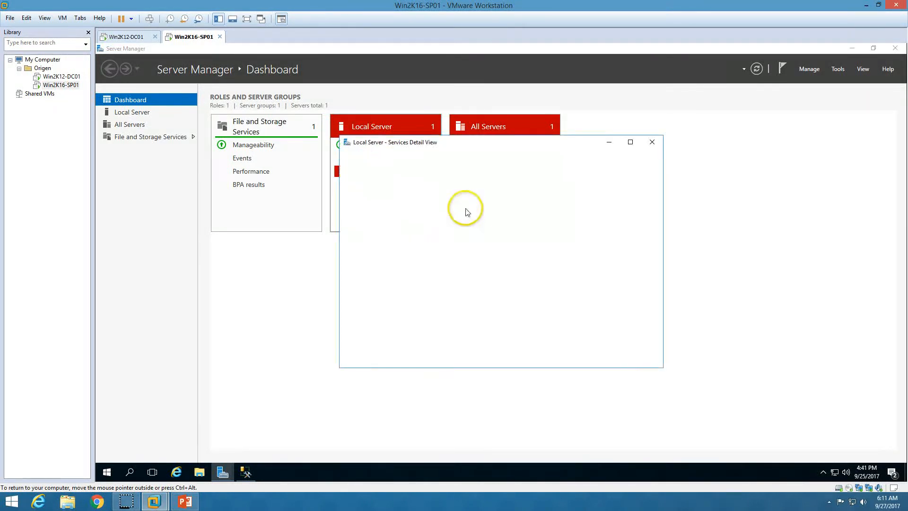
{"action": "right_click", "coordinate": [464, 251]}
{"action": "left_click", "coordinate": [474, 257]}
{"action": "right_click", "coordinate": [478, 239]}
{"action": "left_click", "coordinate": [498, 246]}
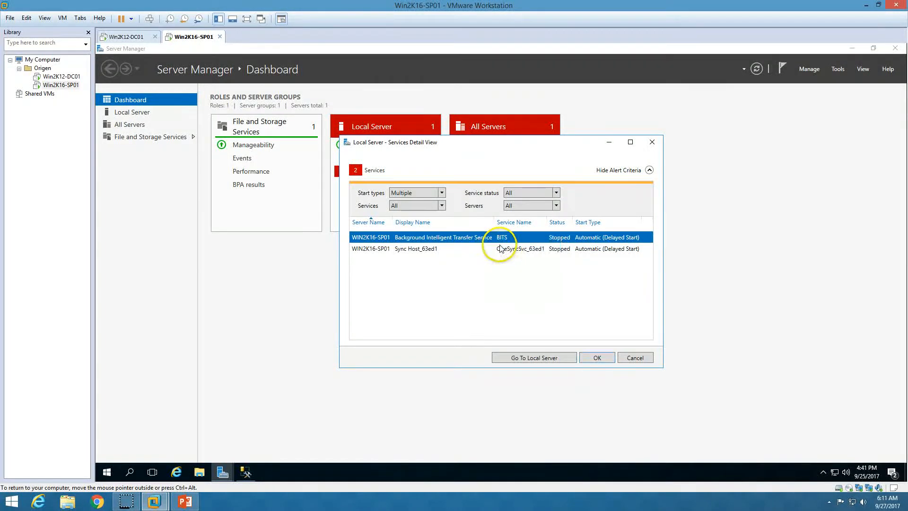
{"action": "left_click", "coordinate": [591, 358]}
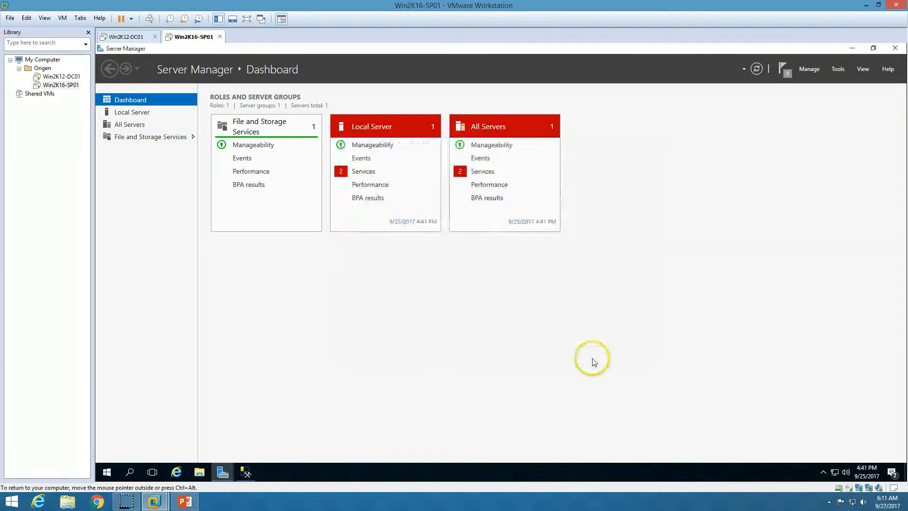
Refresh the Server Manager dashboard, recheck the service alerts and minimize Server Manager
{"action": "left_click", "coordinate": [756, 68]}
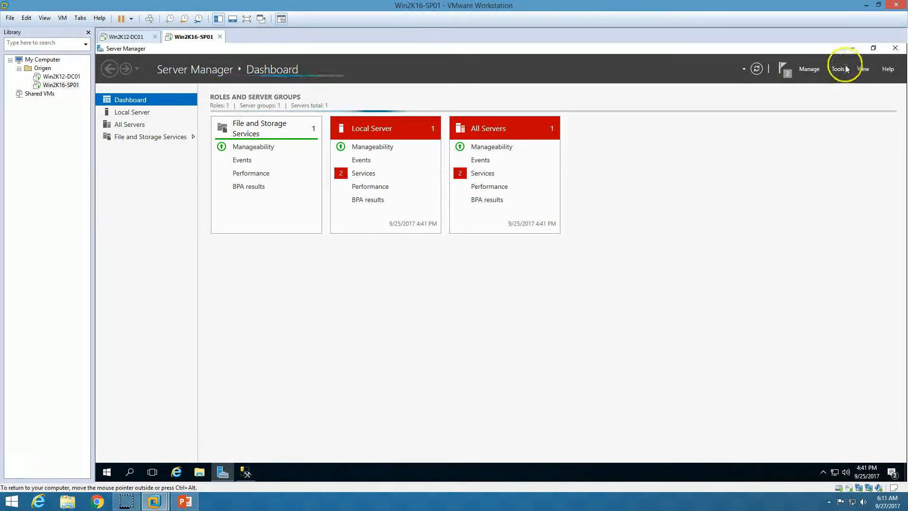
{"action": "left_click", "coordinate": [852, 48]}
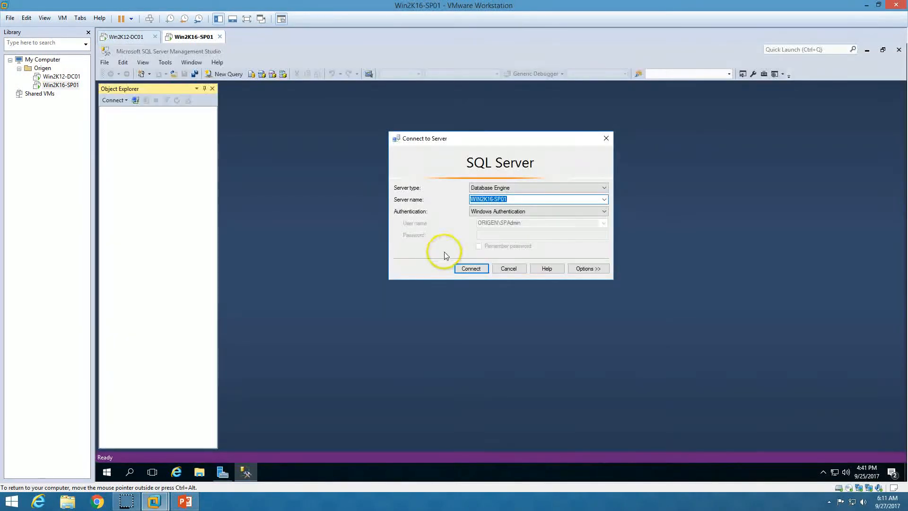
{"action": "left_click", "coordinate": [222, 472]}
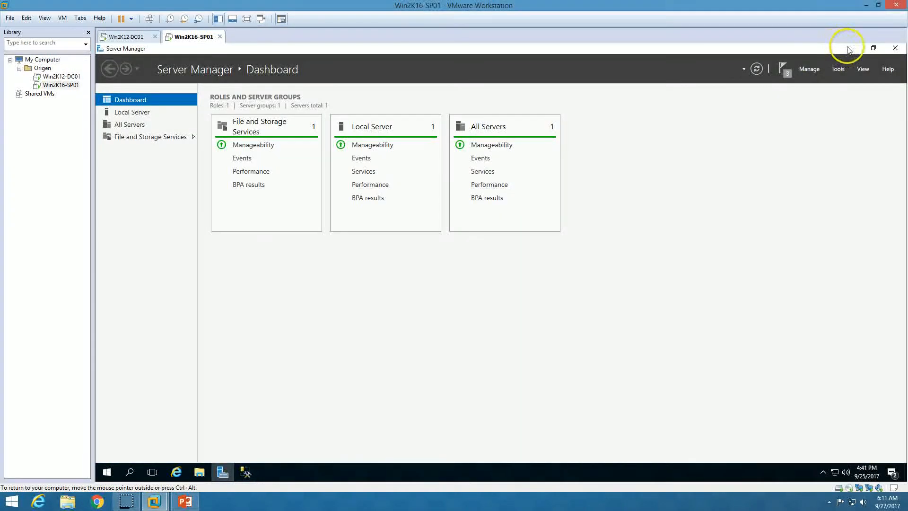
{"action": "left_click", "coordinate": [851, 49]}
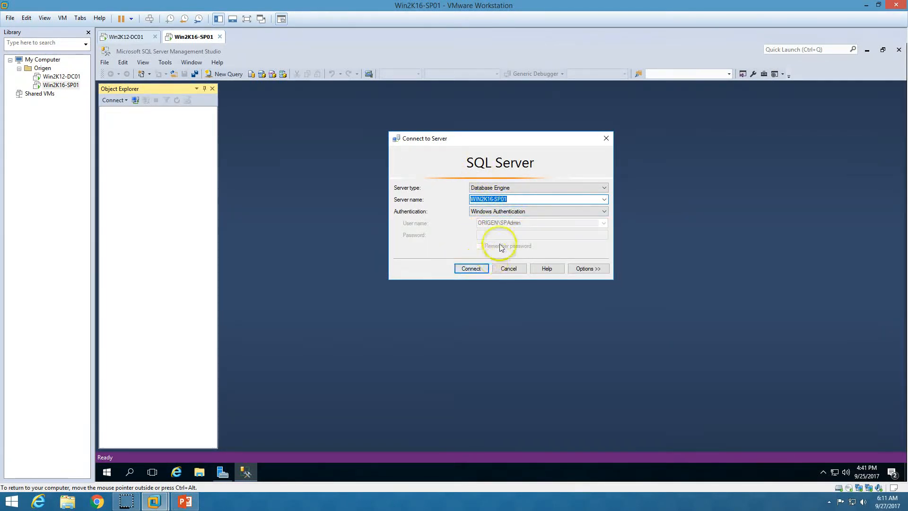
Connect to the WIN2K16-SP01 Database Engine with Windows Authentication and set the server's Max Degree of Parallelism to 1
{"action": "left_click", "coordinate": [471, 269]}
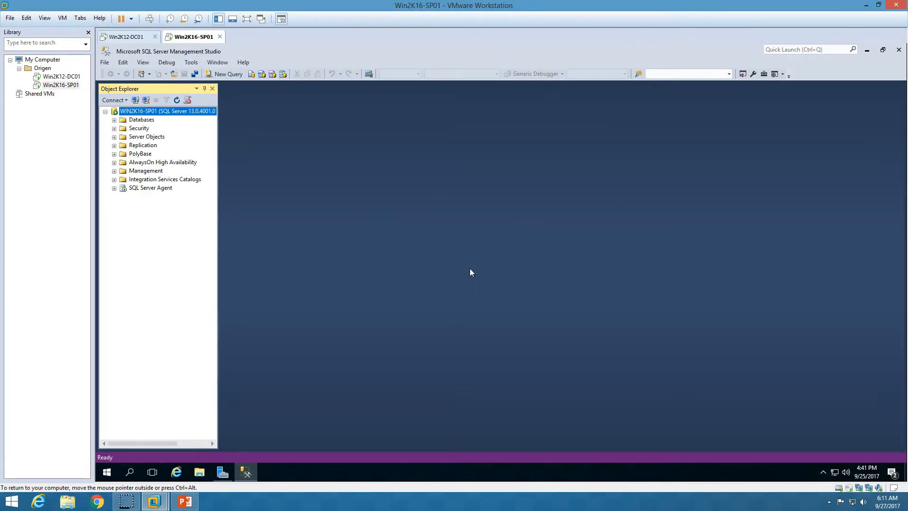
{"action": "right_click", "coordinate": [163, 112]}
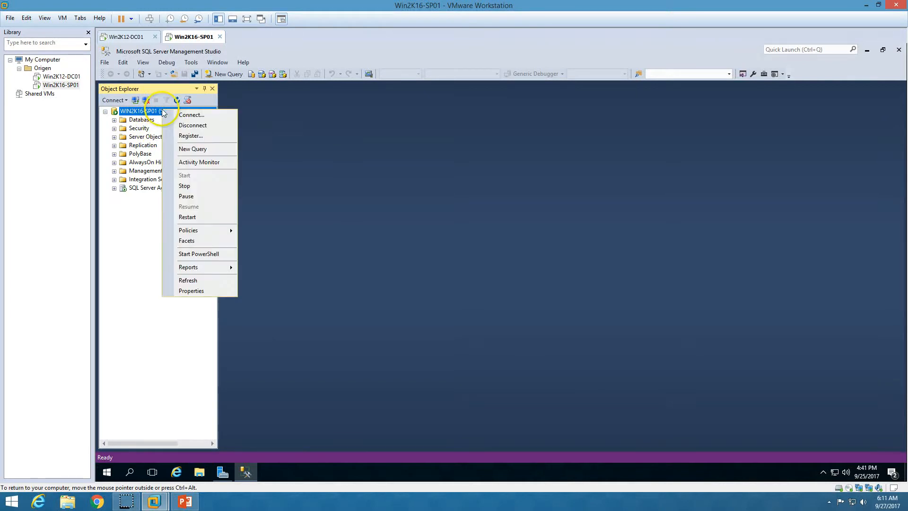
{"action": "left_click", "coordinate": [195, 293]}
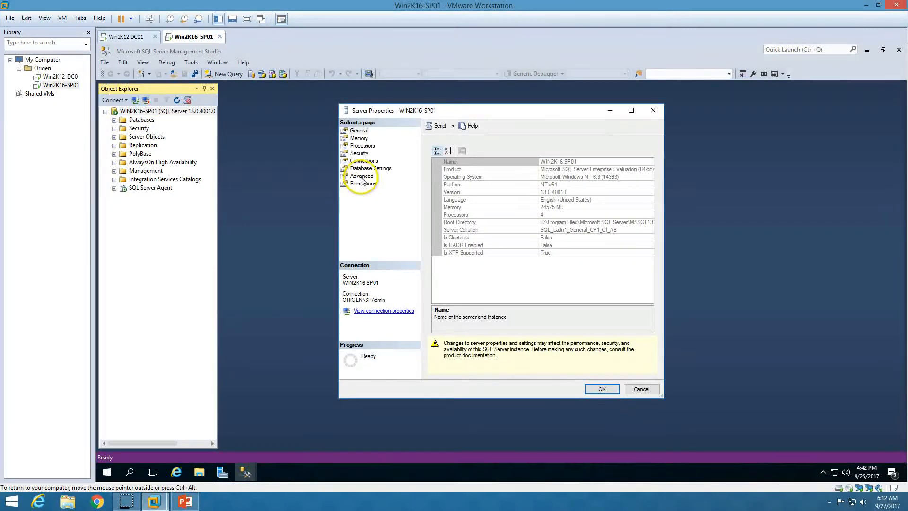
{"action": "left_click", "coordinate": [362, 176]}
{"action": "left_click", "coordinate": [651, 318]}
{"action": "left_click", "coordinate": [651, 318]}
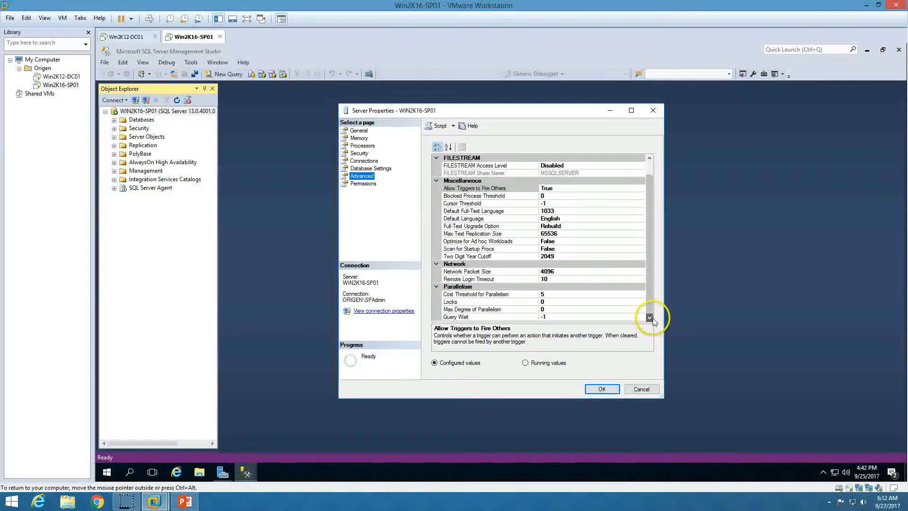
{"action": "left_click", "coordinate": [496, 309]}
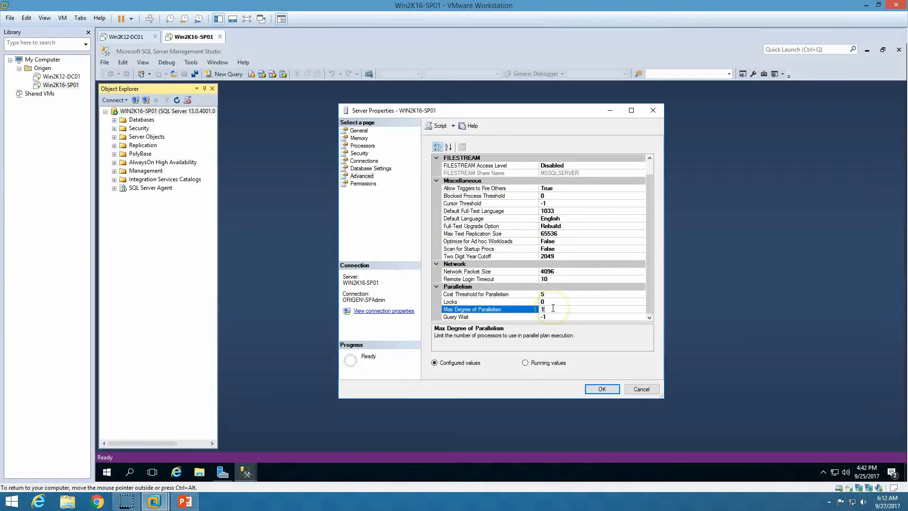
{"action": "left_click", "coordinate": [601, 389]}
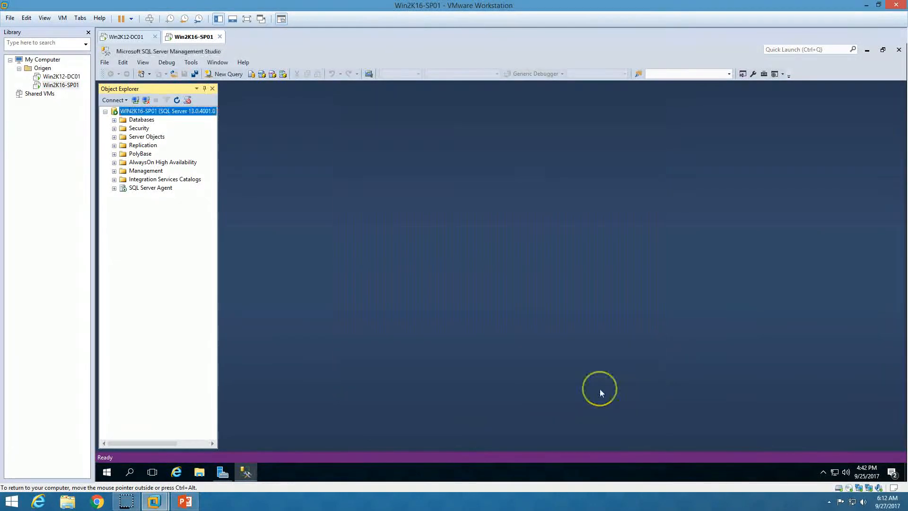
Grant the ORIGEN\spadmin login the dbcreator and securityadmin server roles
{"action": "left_click", "coordinate": [115, 129]}
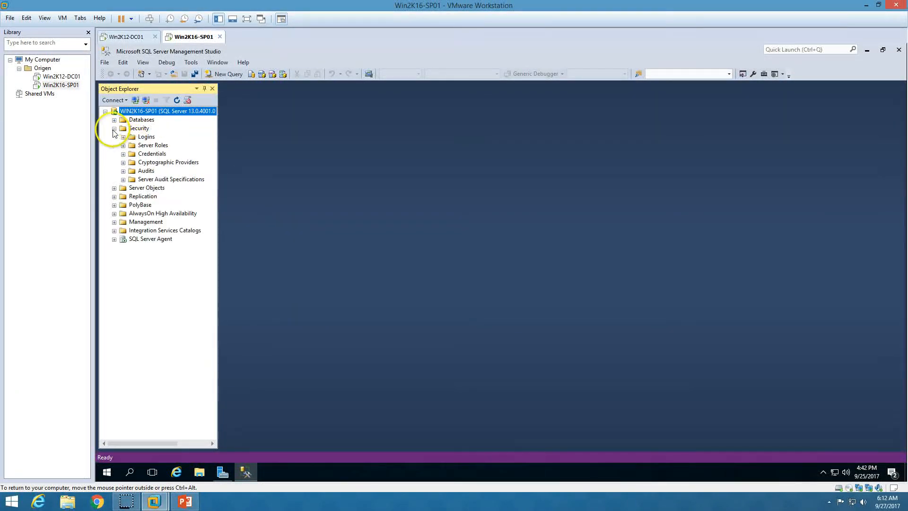
{"action": "left_click", "coordinate": [146, 137]}
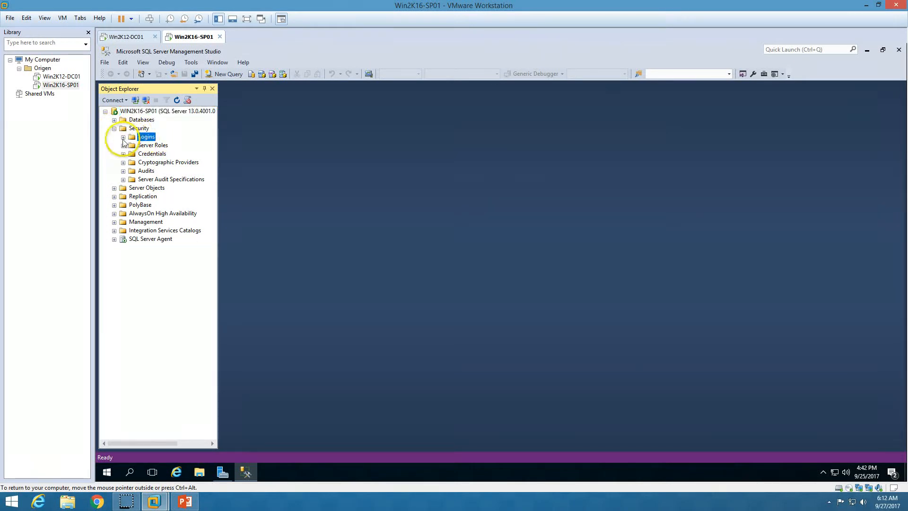
{"action": "left_click", "coordinate": [123, 137]}
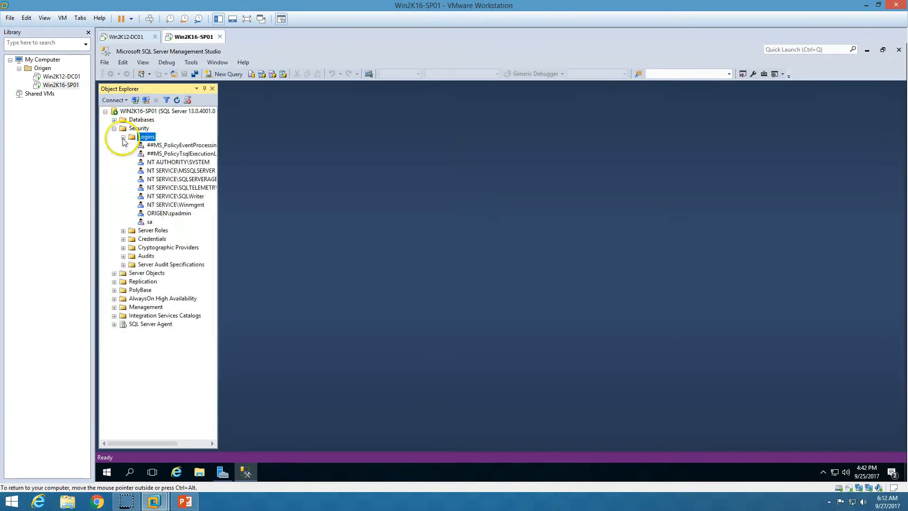
{"action": "left_click", "coordinate": [170, 215]}
{"action": "right_click", "coordinate": [170, 216]}
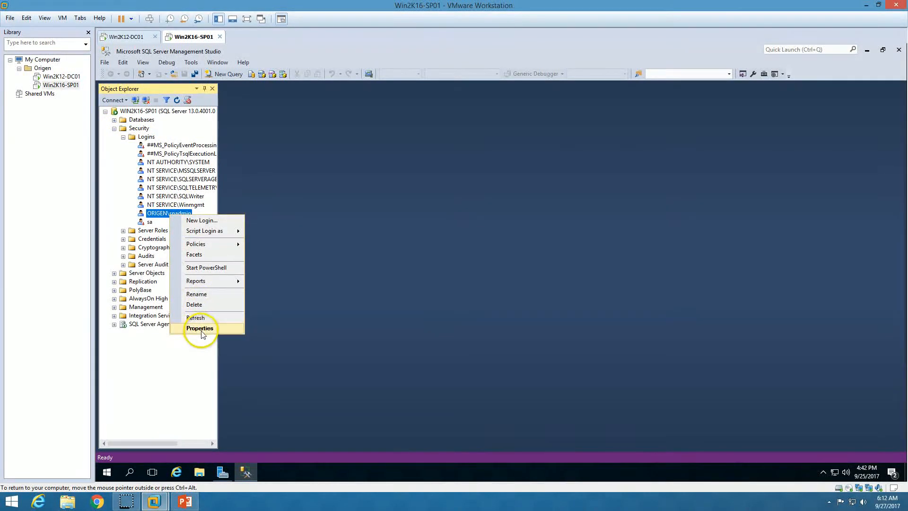
{"action": "left_click", "coordinate": [201, 327]}
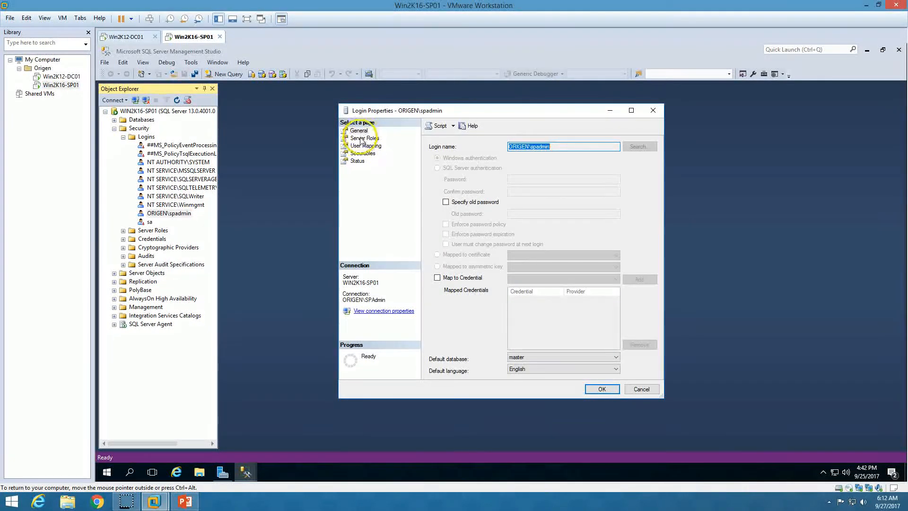
{"action": "left_click", "coordinate": [365, 138]}
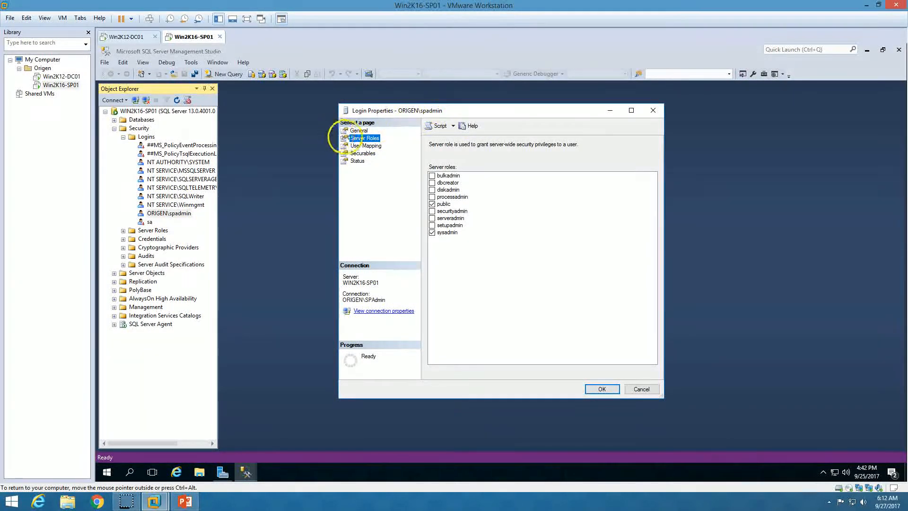
{"action": "left_click", "coordinate": [432, 184]}
{"action": "left_click", "coordinate": [432, 211]}
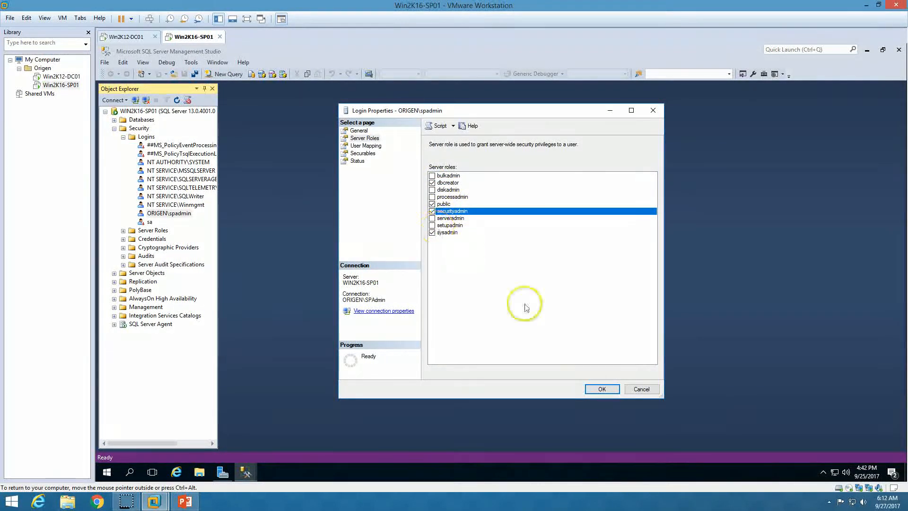
{"action": "left_click", "coordinate": [601, 390]}
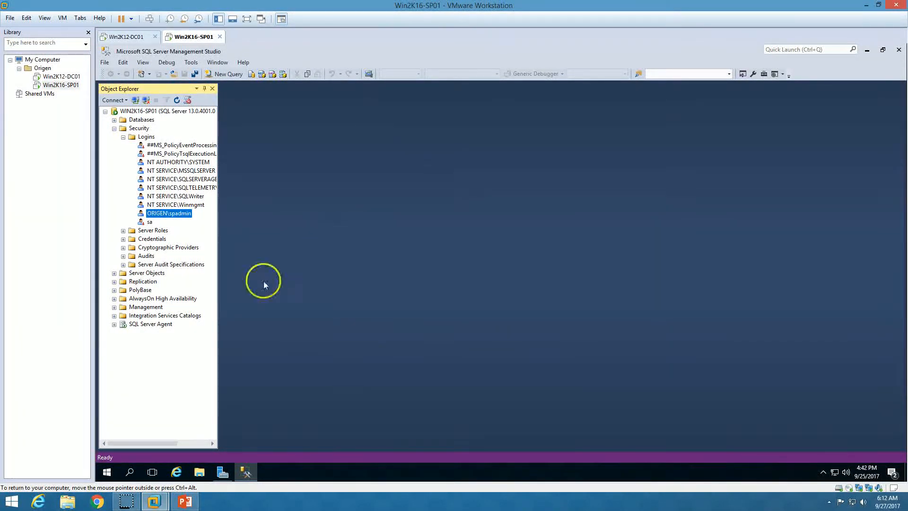
Review the farm installation steps in the PowerPoint slide show, return to the virtual machine and close SQL Server Management Studio
{"action": "left_click", "coordinate": [184, 502]}
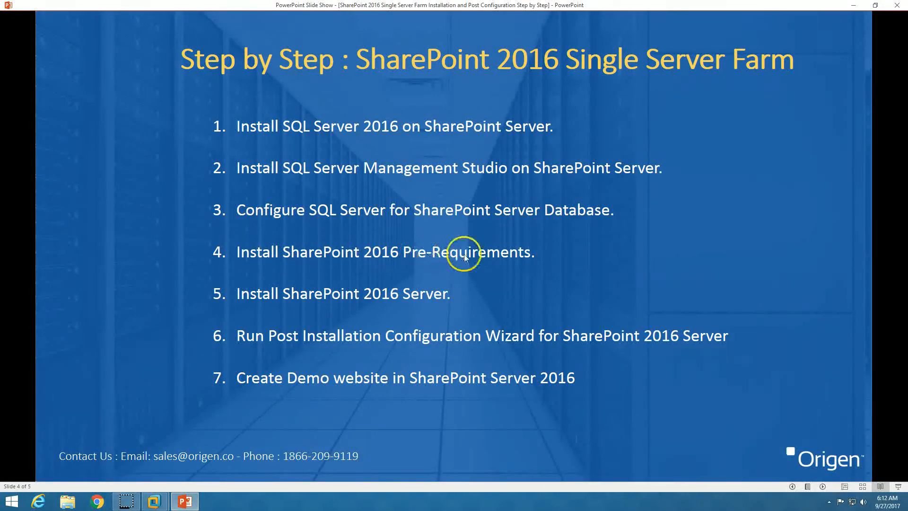
{"action": "left_click", "coordinate": [153, 501]}
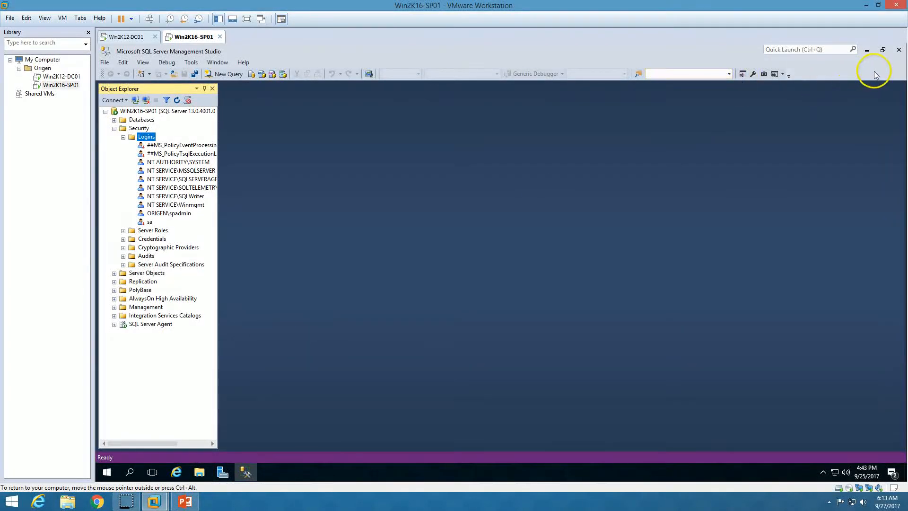
{"action": "left_click", "coordinate": [898, 50]}
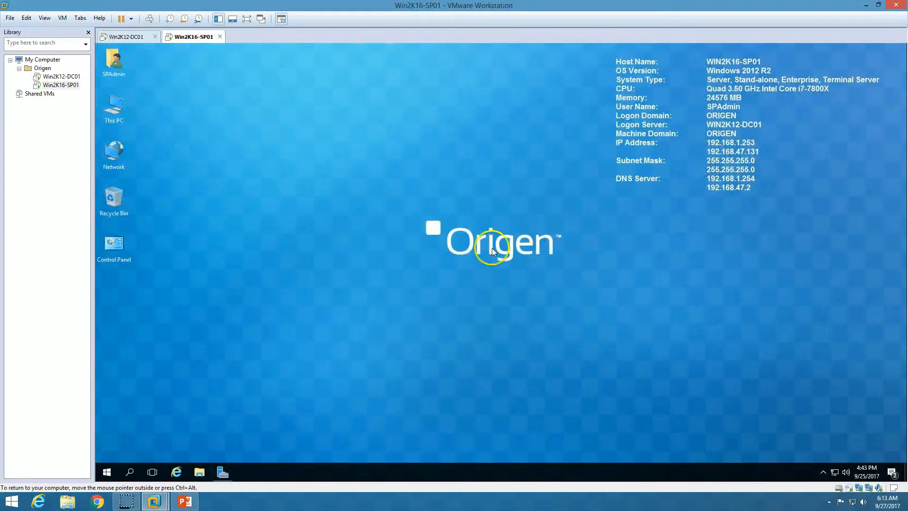
Launch the SharePoint 2016 installer from DVD Drive (D:) and dismiss the disc notification
{"action": "left_click", "coordinate": [200, 471]}
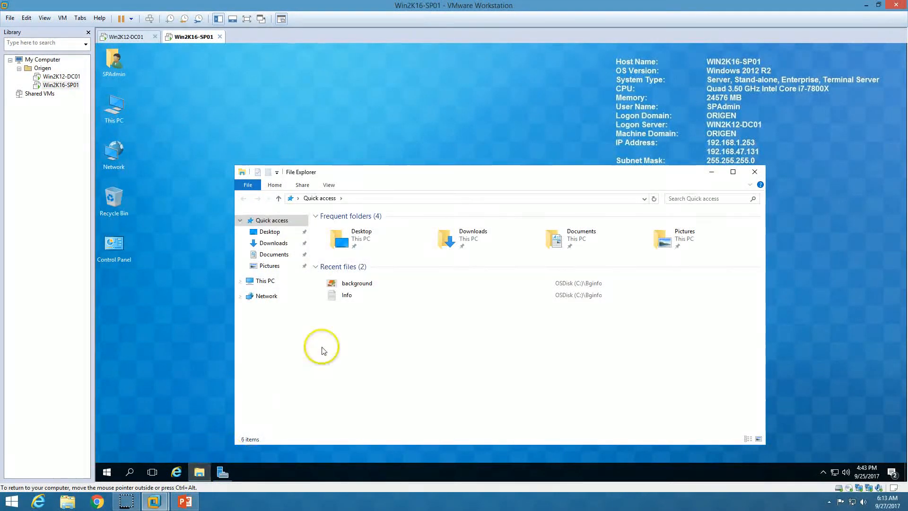
{"action": "left_click", "coordinate": [264, 281]}
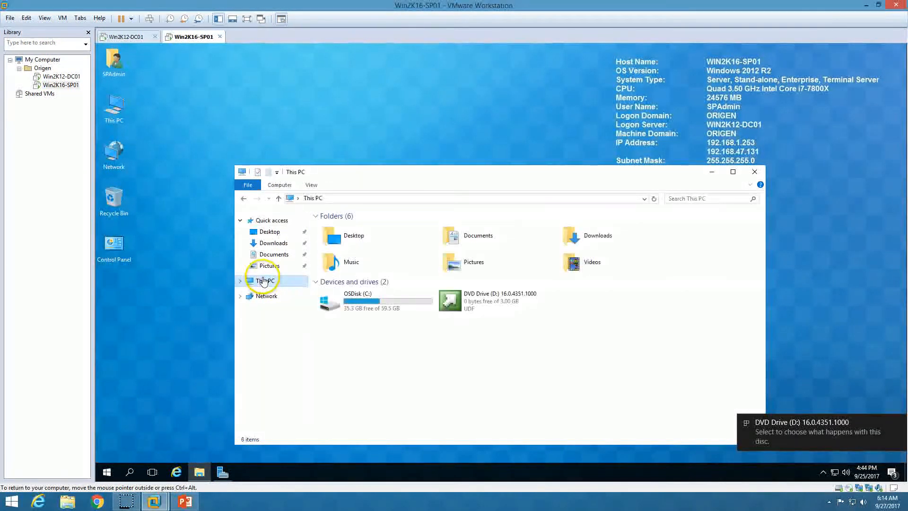
{"action": "left_click", "coordinate": [898, 422]}
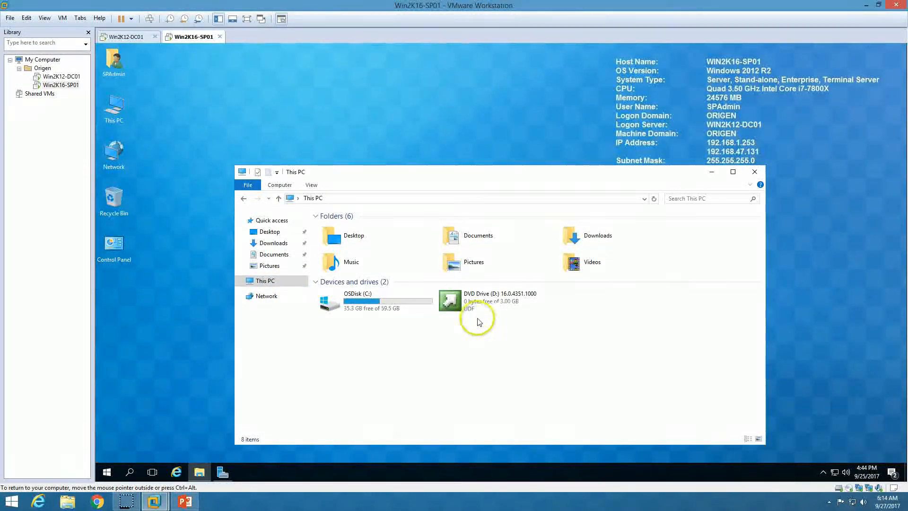
{"action": "double_click", "coordinate": [481, 302]}
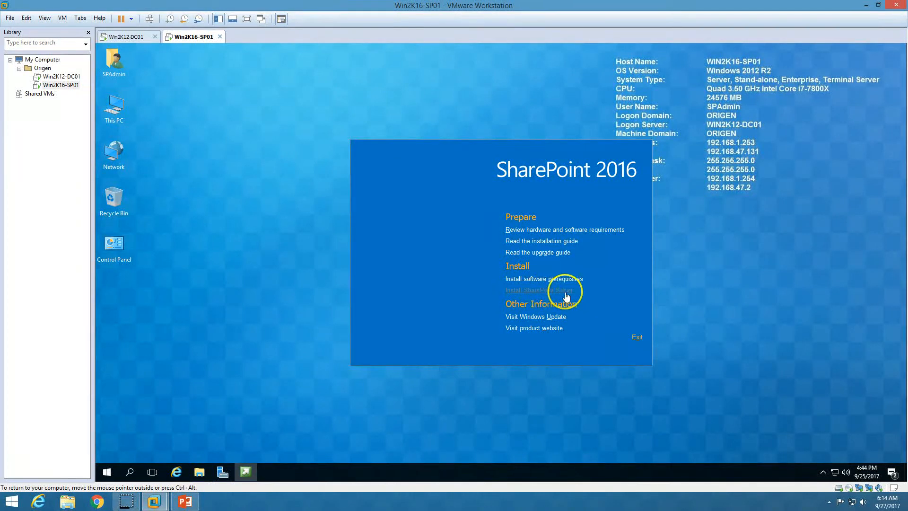
Check the farm installation steps in the PowerPoint slide show, return to the virtual machine and bring up Server Manager
{"action": "left_click", "coordinate": [188, 502]}
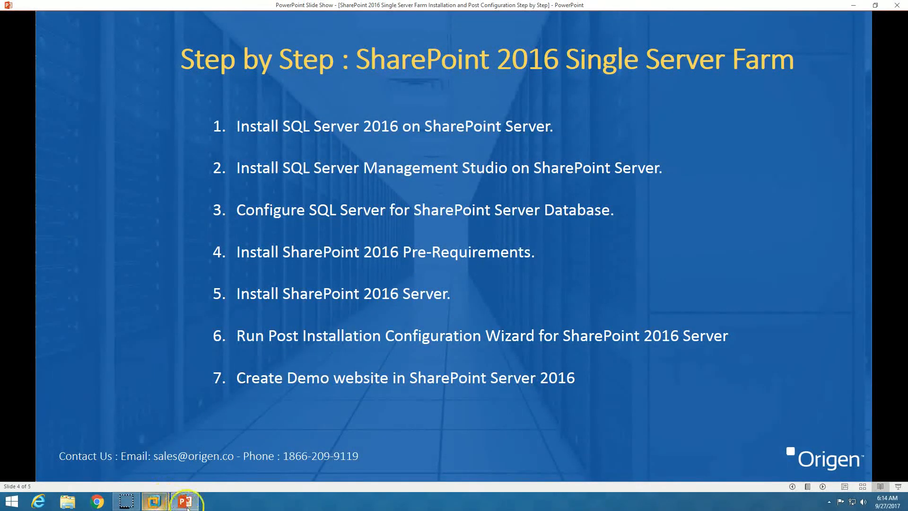
{"action": "left_click", "coordinate": [154, 502]}
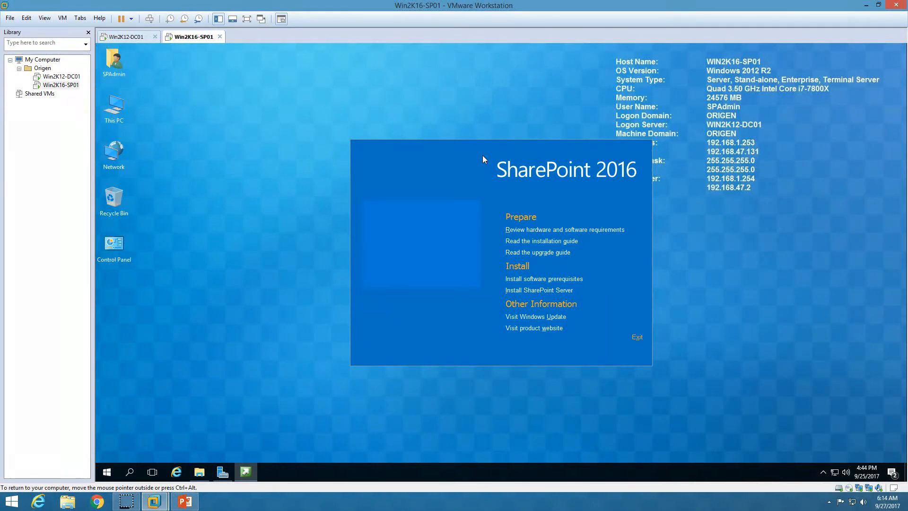
{"action": "left_click", "coordinate": [222, 472]}
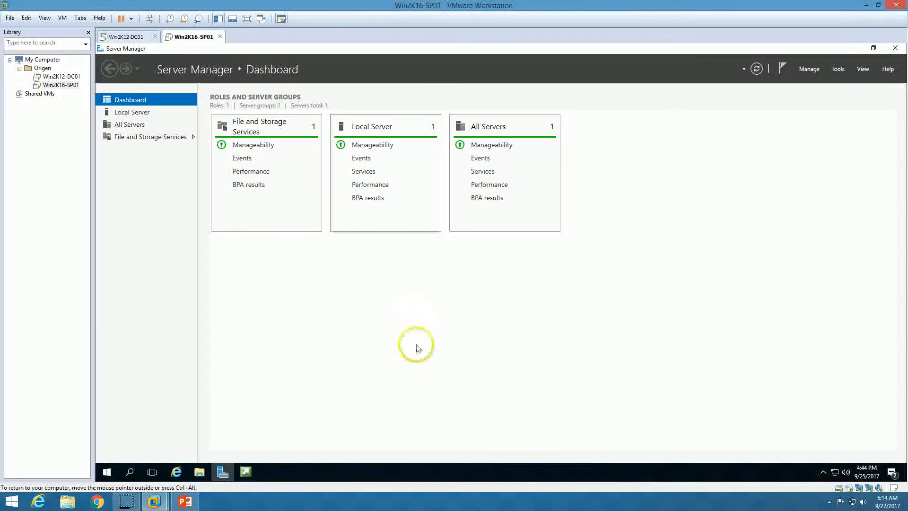
Start the software prerequisites installation from the SharePoint 2016 splash screen, allow it to make changes, and exit the splash screen
{"action": "left_click", "coordinate": [245, 472]}
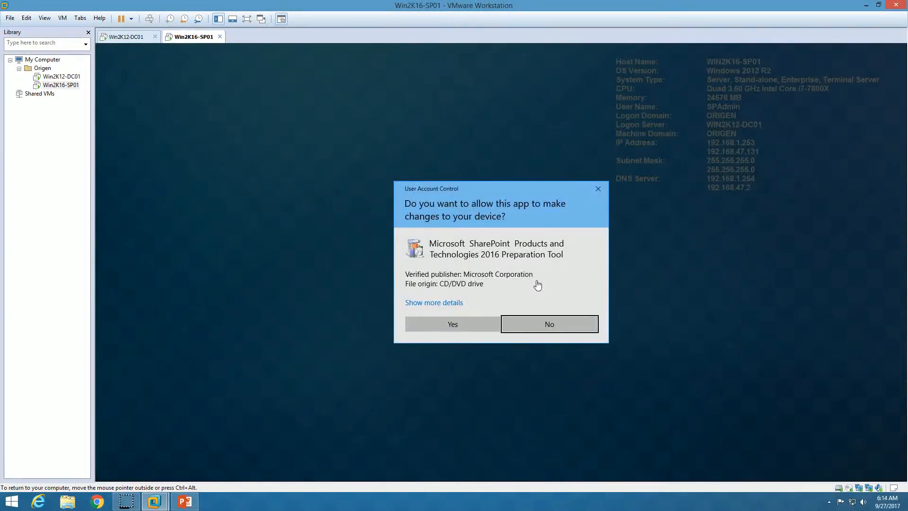
{"action": "left_click", "coordinate": [460, 324]}
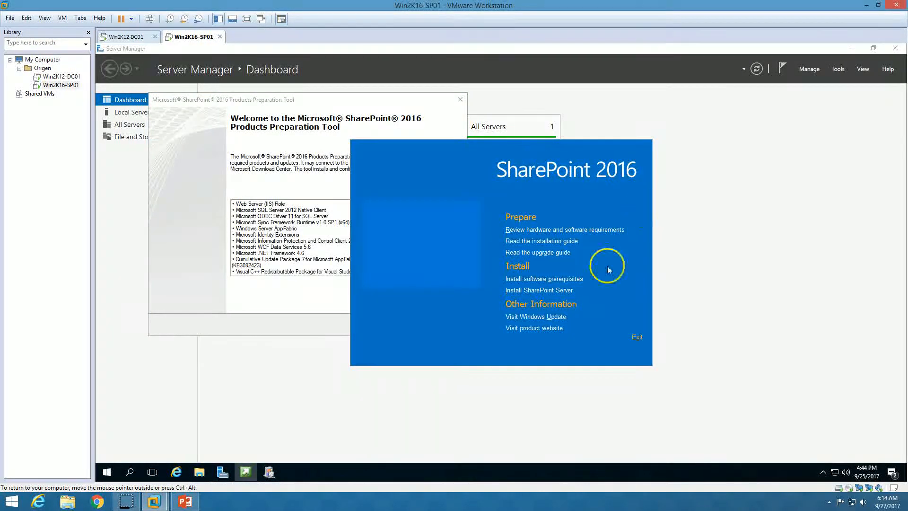
{"action": "left_click", "coordinate": [627, 339]}
{"action": "left_click_drag", "start_coordinate": [325, 100], "coordinate": [529, 194]}
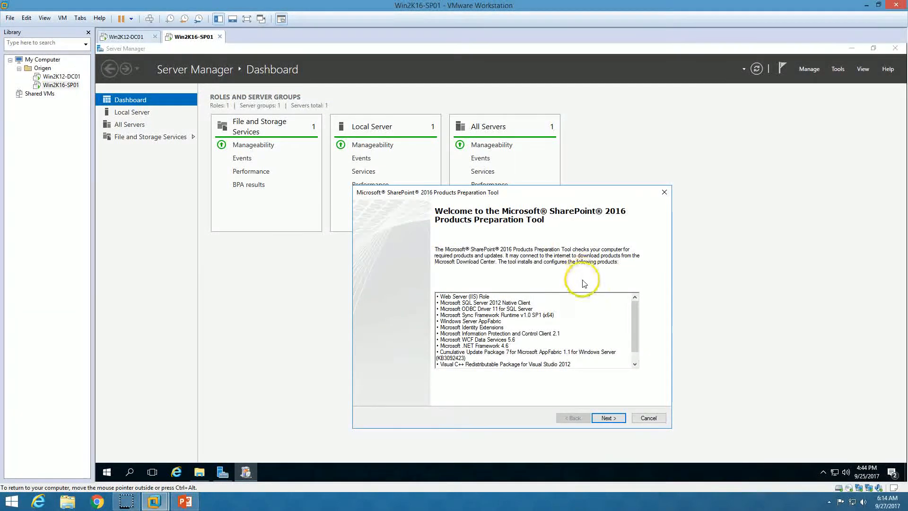
Examine the full list of products that the SharePoint 2016 Products Preparation Tool installs and configures
{"action": "left_click_drag", "start_coordinate": [634, 337], "coordinate": [637, 314]}
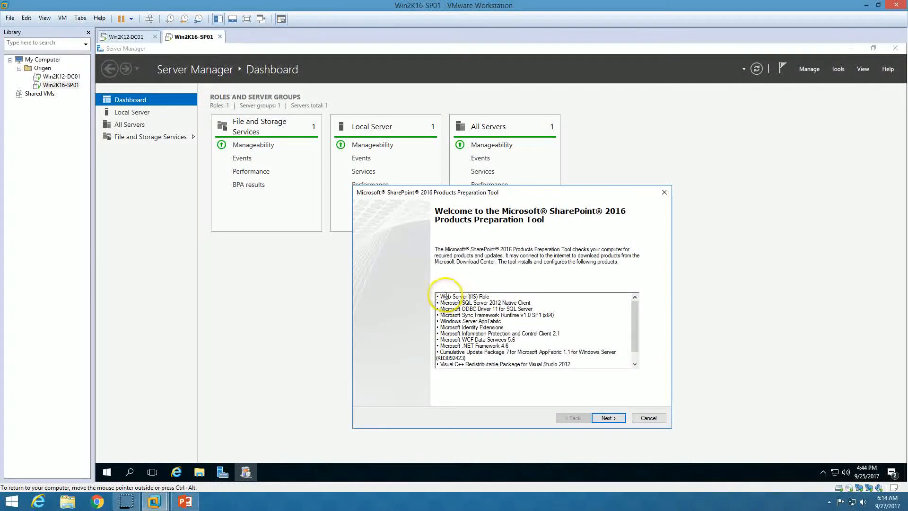
{"action": "left_click_drag", "start_coordinate": [440, 296], "coordinate": [494, 298]}
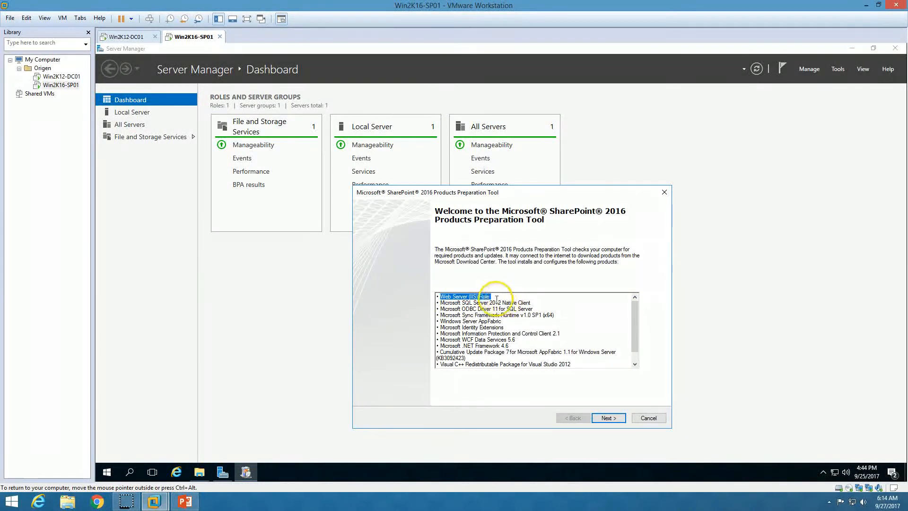
{"action": "left_click", "coordinate": [441, 302]}
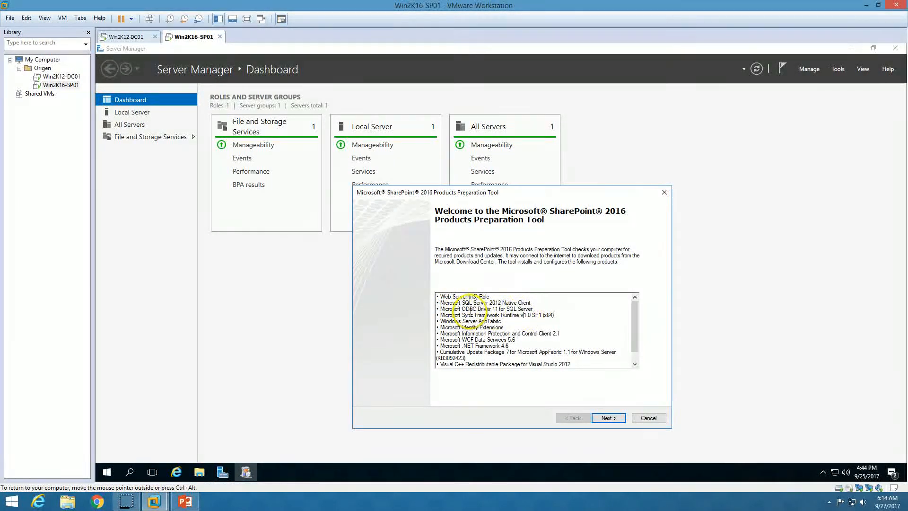
{"action": "left_click_drag", "start_coordinate": [439, 315], "coordinate": [558, 316]}
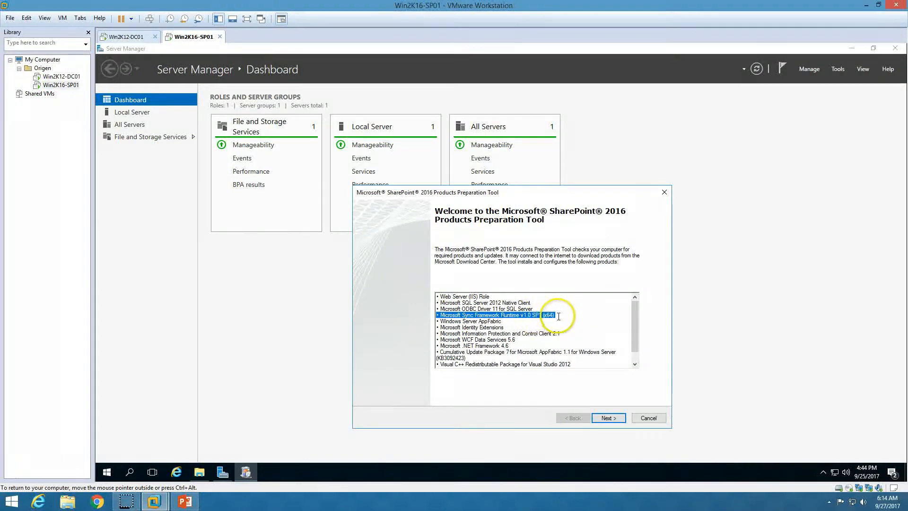
{"action": "left_click", "coordinate": [537, 333]}
{"action": "left_click_drag", "start_coordinate": [442, 321], "coordinate": [478, 324]}
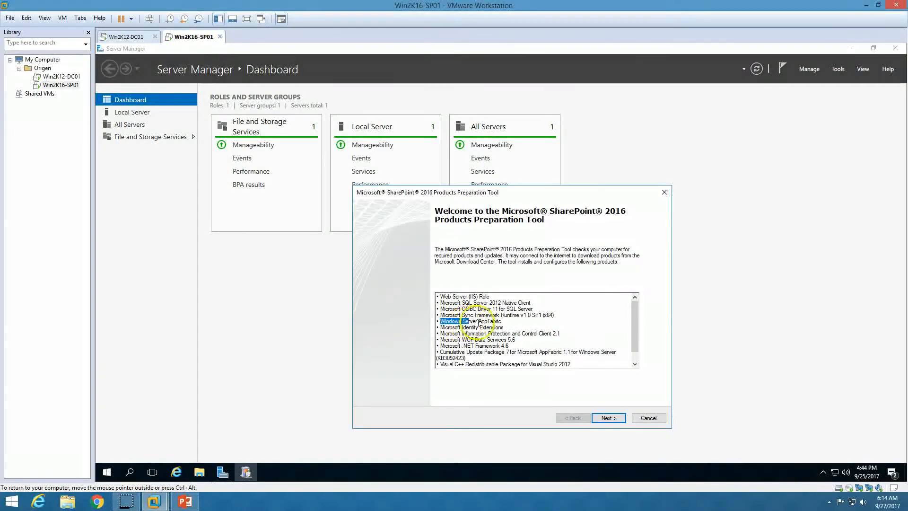
{"action": "left_click", "coordinate": [489, 320]}
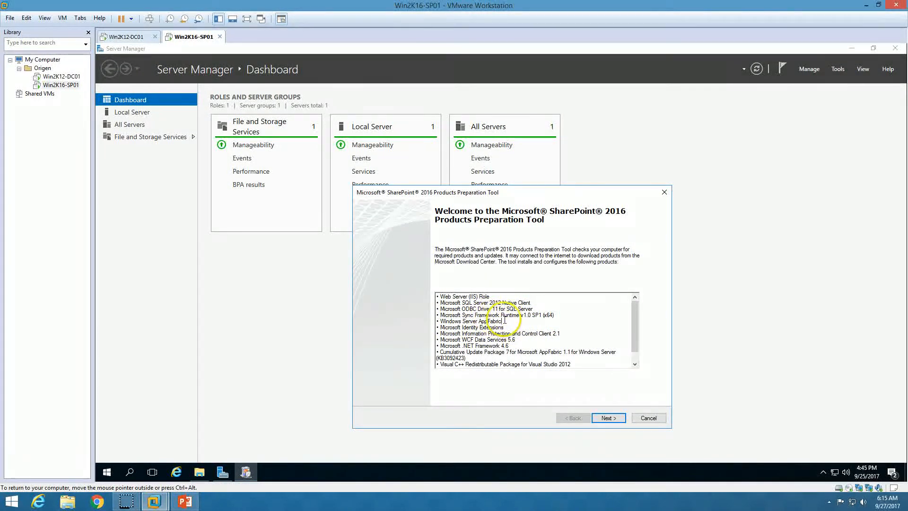
{"action": "left_click_drag", "start_coordinate": [505, 320], "coordinate": [432, 321]}
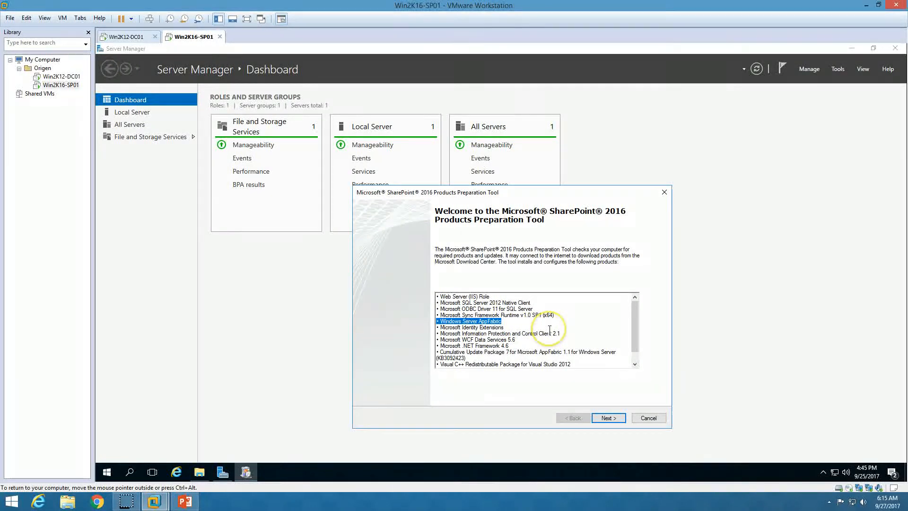
{"action": "left_click_drag", "start_coordinate": [444, 327], "coordinate": [438, 303]}
{"action": "scroll", "coordinate": [532, 359], "scroll_direction": "down", "scroll_amount": 1}
{"action": "left_click", "coordinate": [565, 342]}
{"action": "left_click", "coordinate": [572, 364]}
{"action": "left_click", "coordinate": [492, 315]}
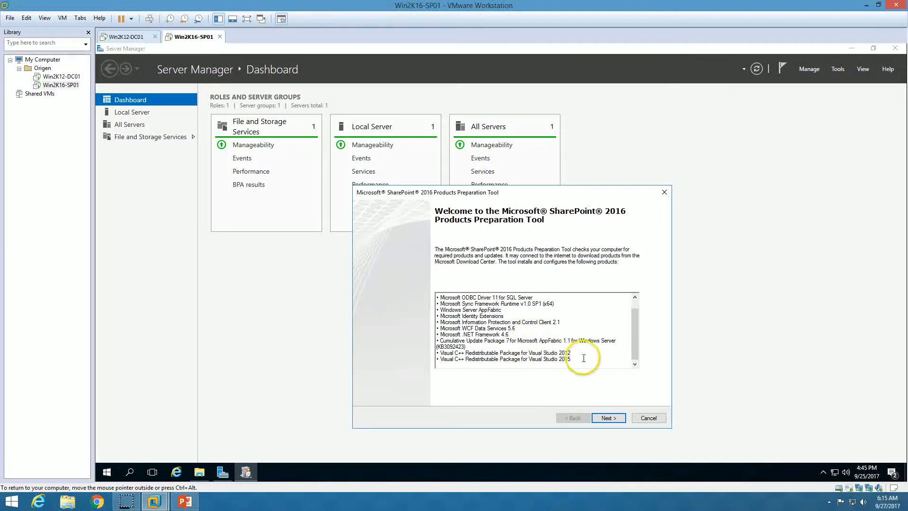
{"action": "left_click_drag", "start_coordinate": [583, 361], "coordinate": [461, 298]}
{"action": "left_click", "coordinate": [537, 345]}
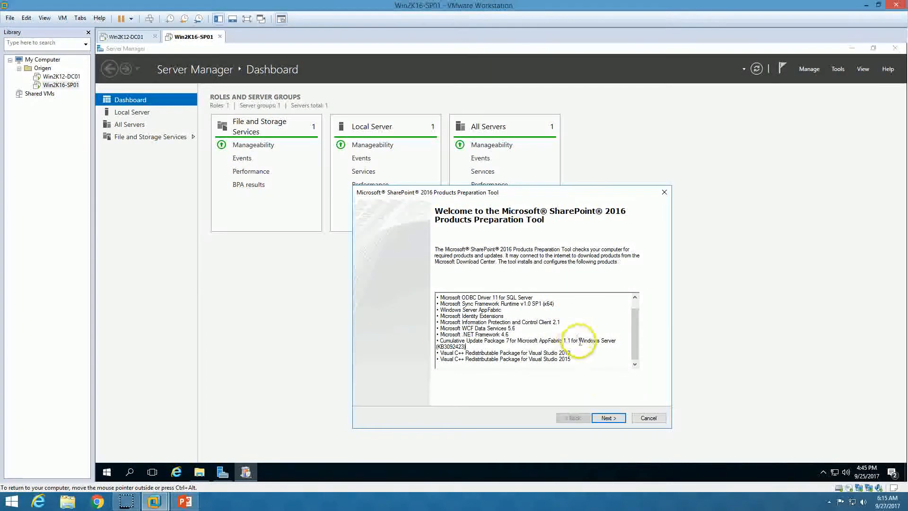
{"action": "scroll", "coordinate": [581, 348], "scroll_direction": "up", "scroll_amount": 1}
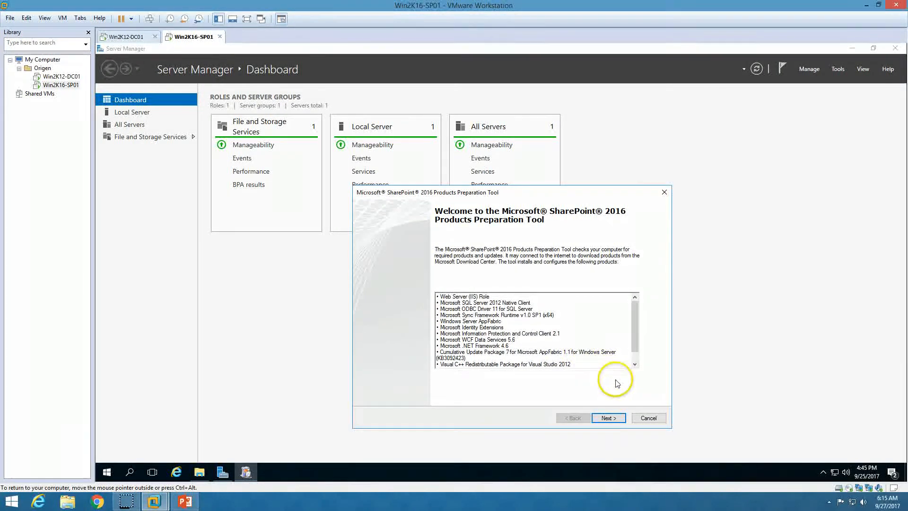
Proceed past the welcome page, accept the license terms and start installing the SharePoint prerequisites
{"action": "left_click", "coordinate": [609, 418]}
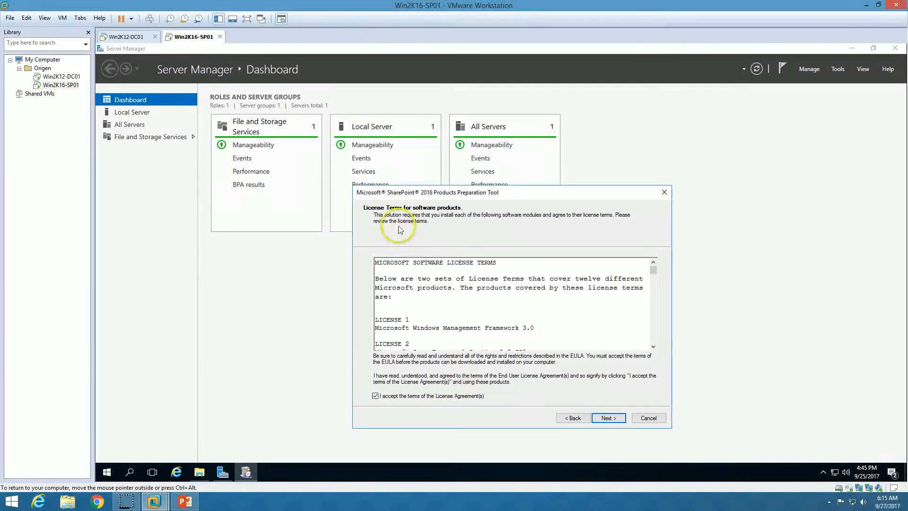
{"action": "left_click", "coordinate": [615, 420]}
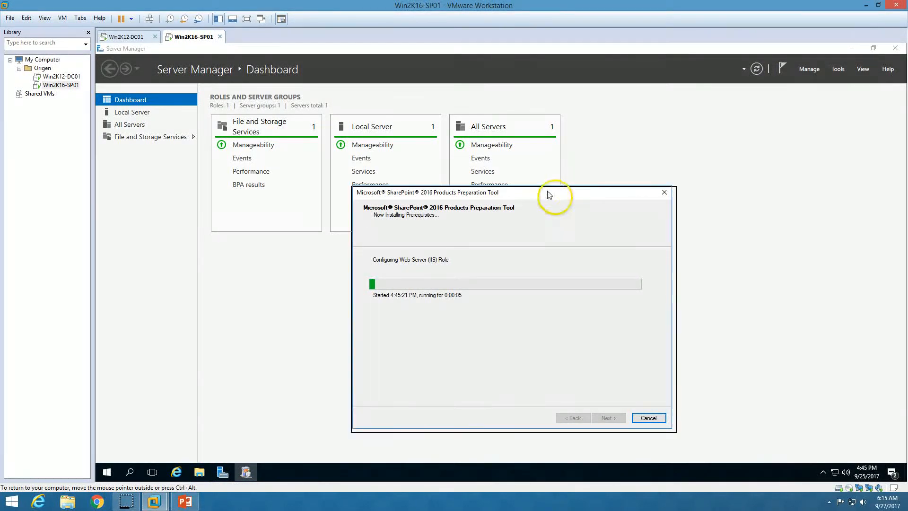
{"action": "left_click_drag", "start_coordinate": [547, 192], "coordinate": [578, 212]}
Refresh the Server Manager dashboard, inspect the Local Server services alert, and return to the prerequisites installation progress
{"action": "left_click", "coordinate": [756, 71]}
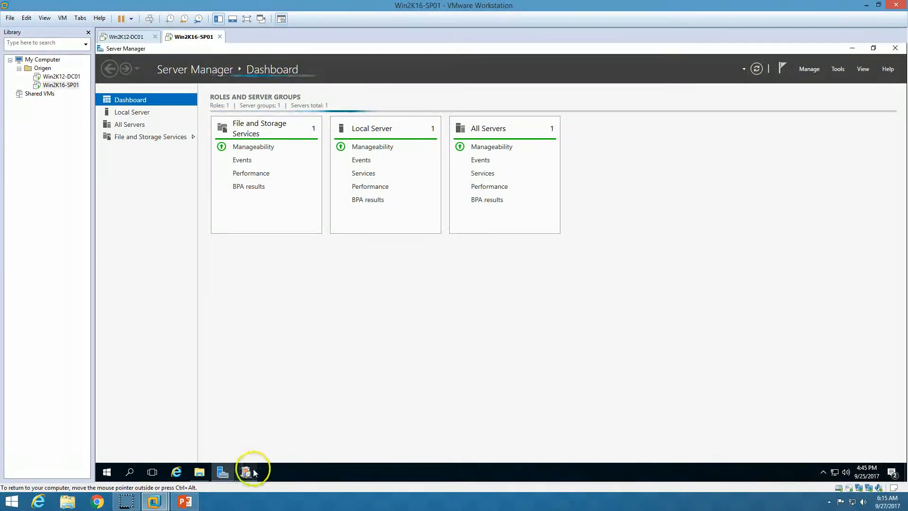
{"action": "left_click", "coordinate": [246, 471]}
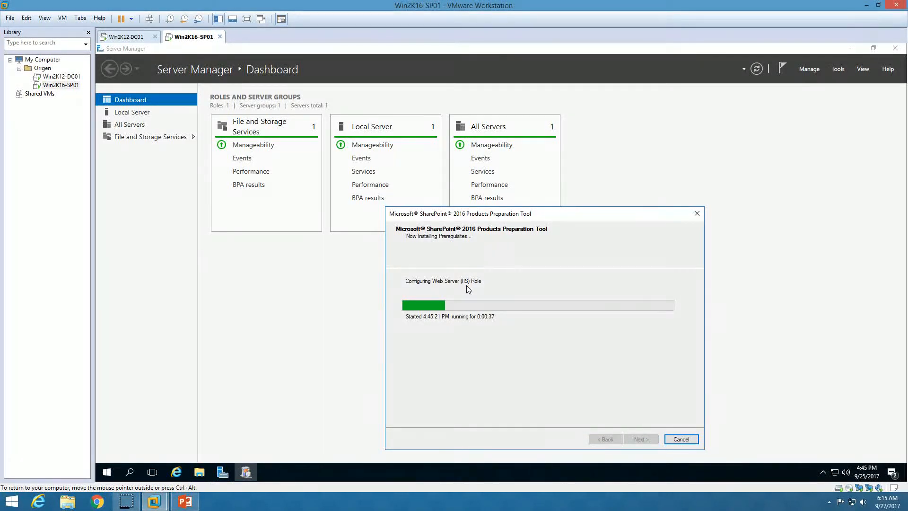
{"action": "left_click", "coordinate": [478, 286]}
{"action": "left_click", "coordinate": [771, 68]}
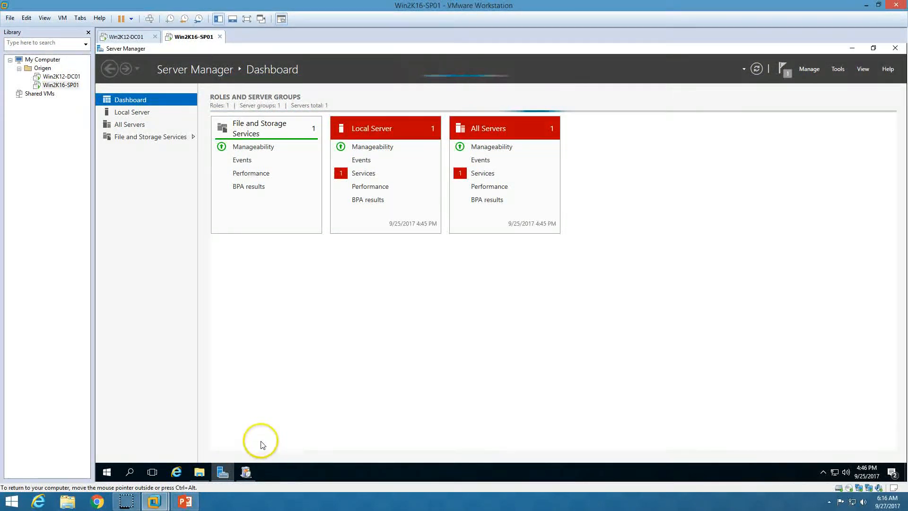
{"action": "left_click", "coordinate": [363, 173]}
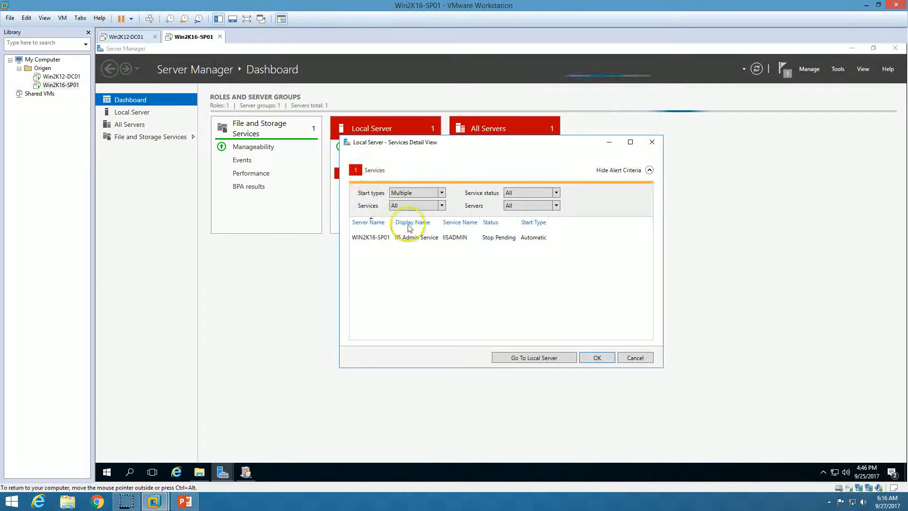
{"action": "left_click", "coordinate": [435, 239]}
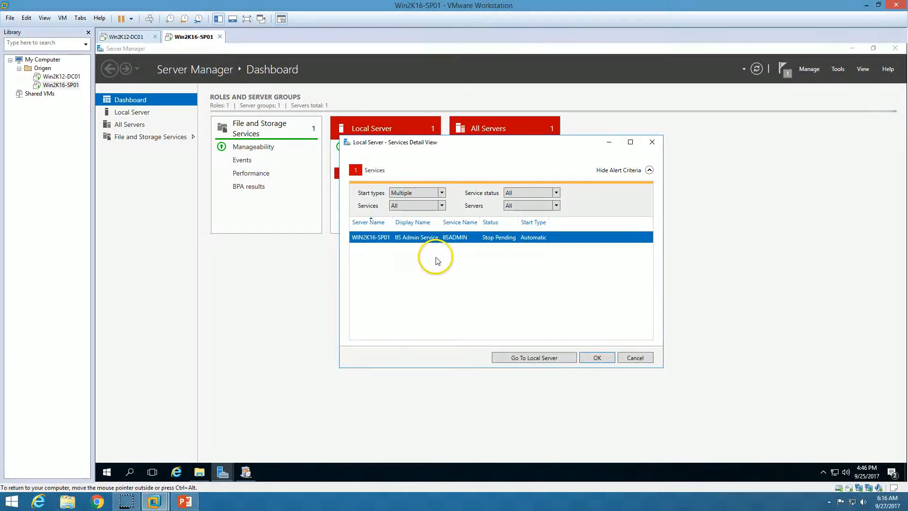
{"action": "left_click", "coordinate": [600, 357]}
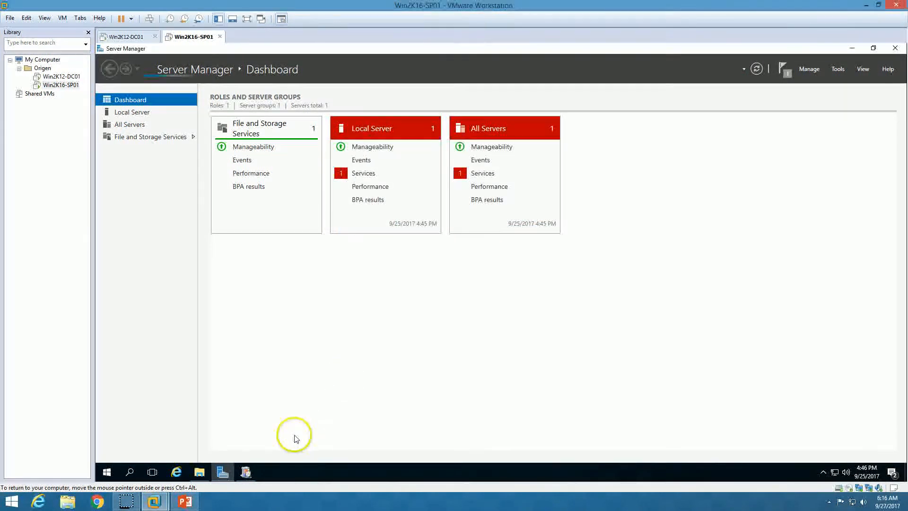
{"action": "left_click", "coordinate": [245, 472]}
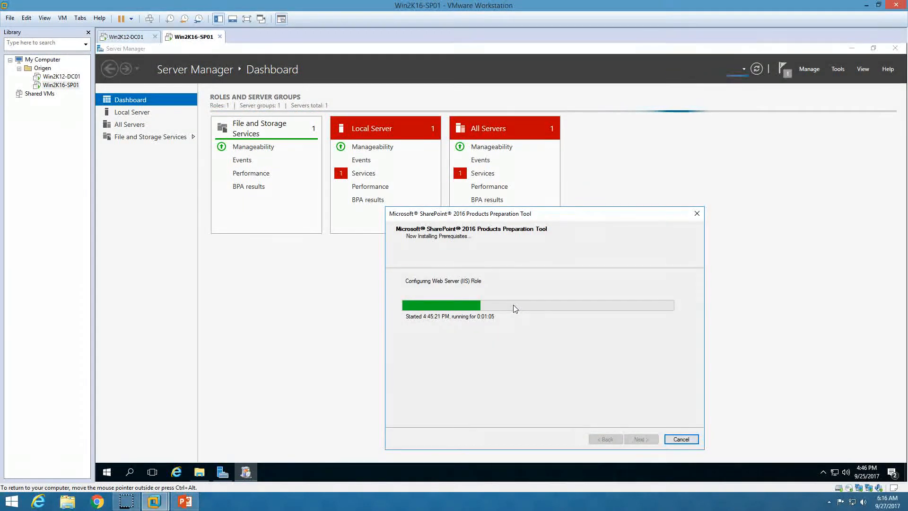
Open Task Manager with full details beside the Preparation Tool and monitor the second Ethernet adapter's performance
{"action": "right_click", "coordinate": [683, 473]}
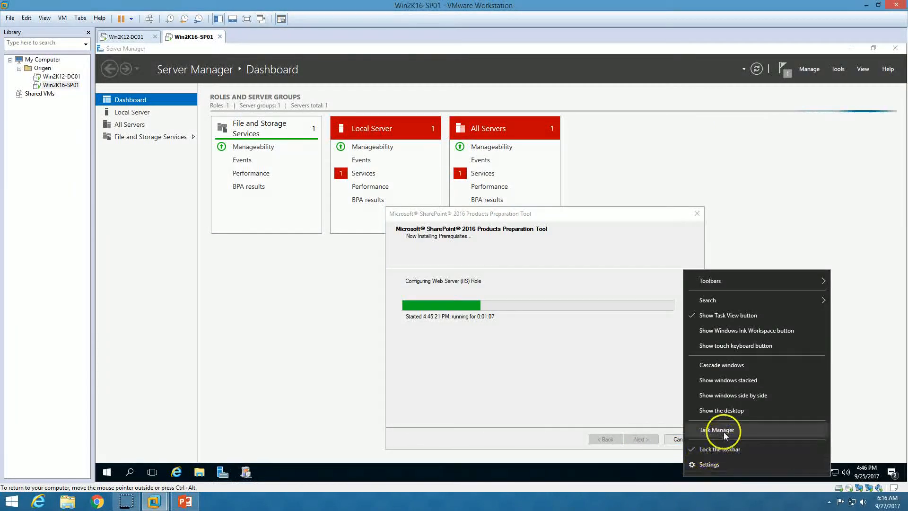
{"action": "left_click", "coordinate": [724, 428]}
{"action": "left_click", "coordinate": [221, 290]}
{"action": "left_click_drag", "start_coordinate": [348, 140], "coordinate": [731, 154]}
{"action": "left_click", "coordinate": [618, 173]}
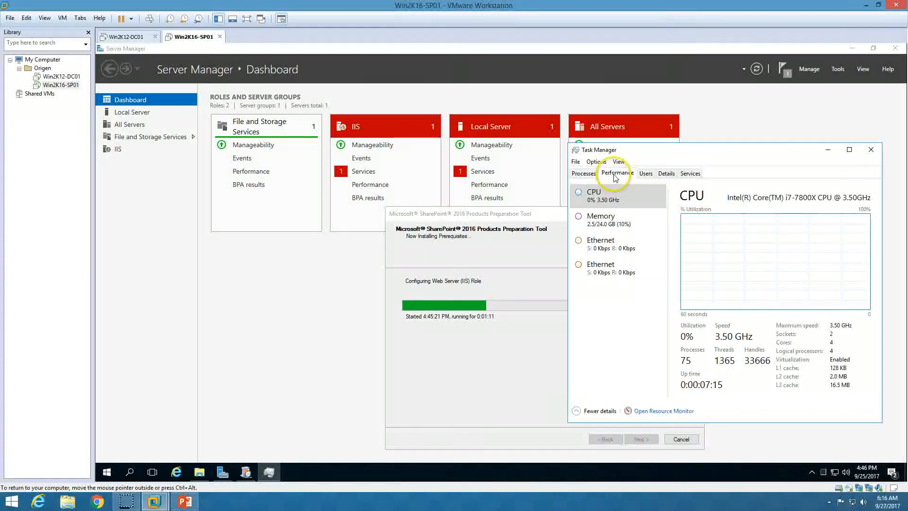
{"action": "left_click_drag", "start_coordinate": [502, 219], "coordinate": [354, 228]}
{"action": "left_click", "coordinate": [627, 265]}
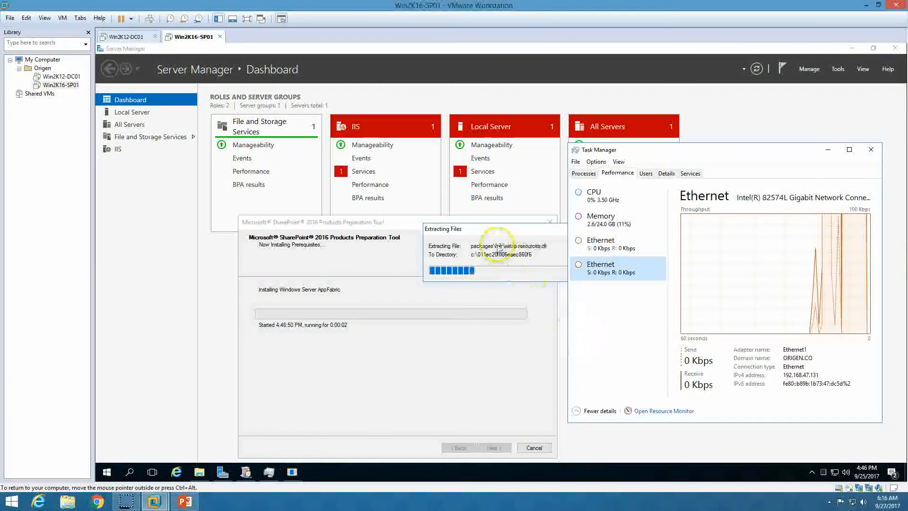
{"action": "left_click_drag", "start_coordinate": [508, 229], "coordinate": [490, 242]}
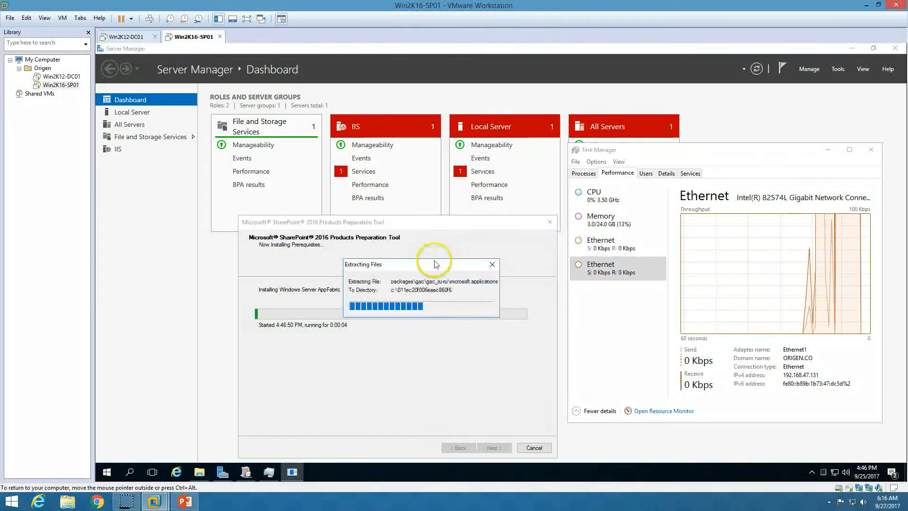
Check the role tiles on the Server Manager dashboard, then bring the Preparation Tool and Task Manager back into view
{"action": "left_click", "coordinate": [785, 118]}
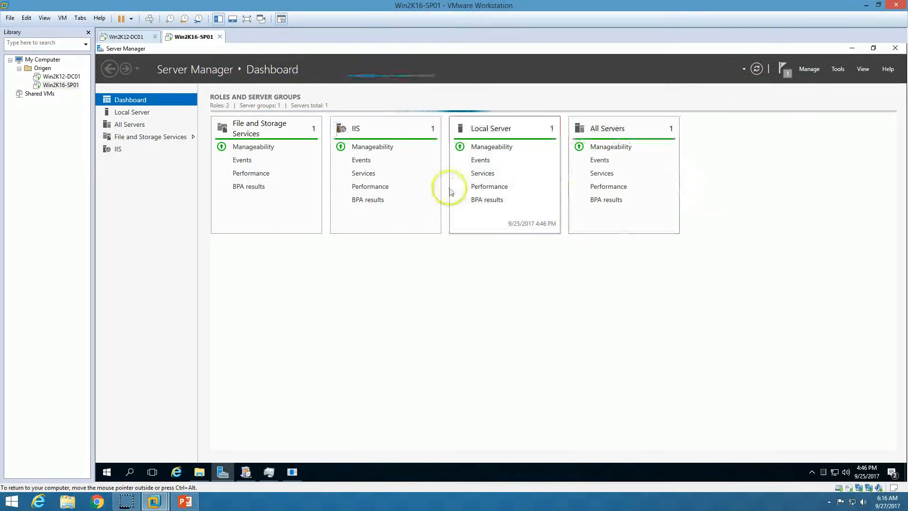
{"action": "left_click", "coordinate": [246, 472]}
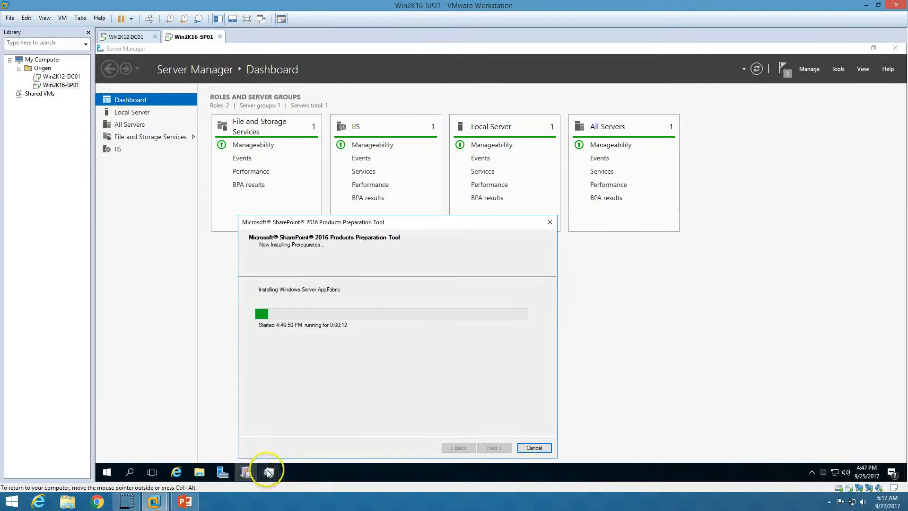
{"action": "left_click", "coordinate": [269, 472]}
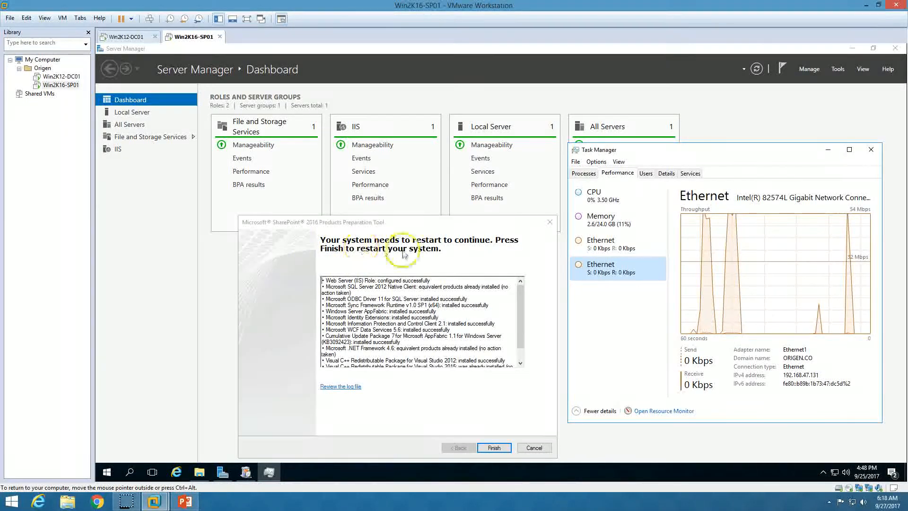
Review the prerequisite results in the Preparation Tool, from the Web Server (IIS) Role to Cumulative Update Package 7 for AppFabric
{"action": "left_click", "coordinate": [517, 302]}
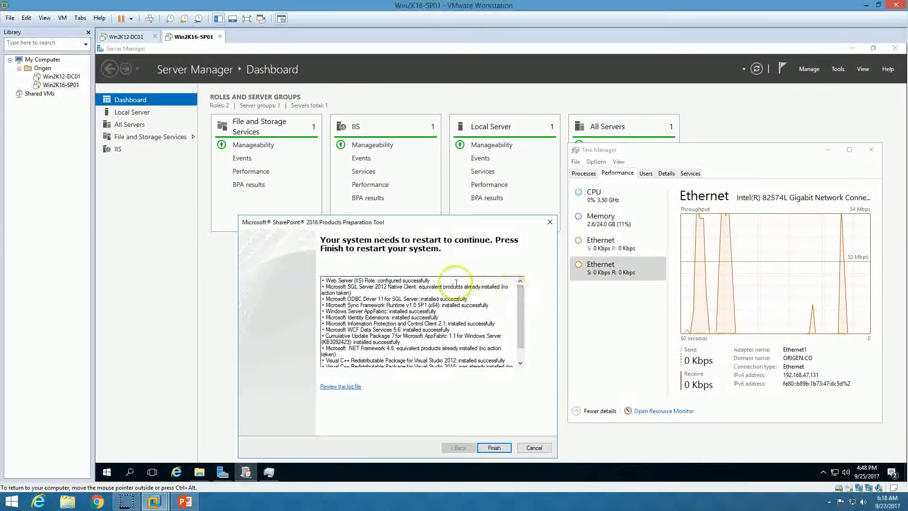
{"action": "left_click_drag", "start_coordinate": [340, 280], "coordinate": [431, 280]}
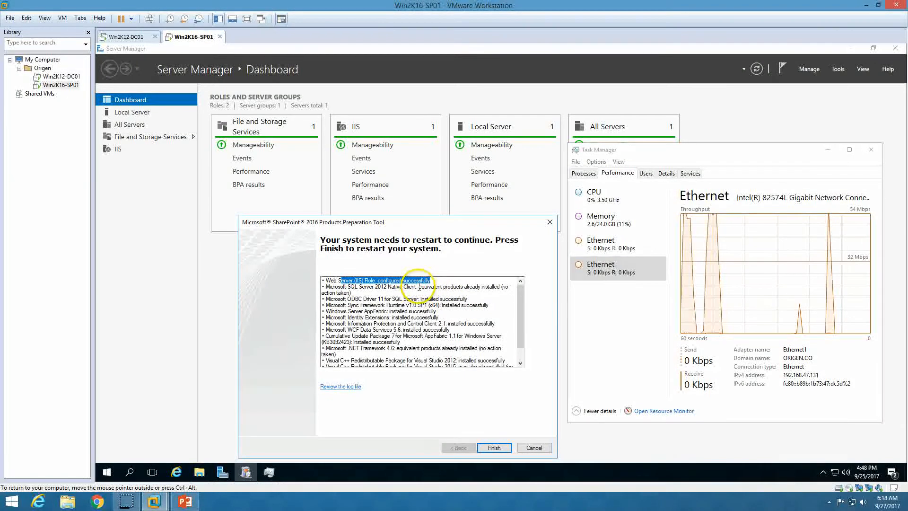
{"action": "left_click_drag", "start_coordinate": [366, 286], "coordinate": [428, 293]}
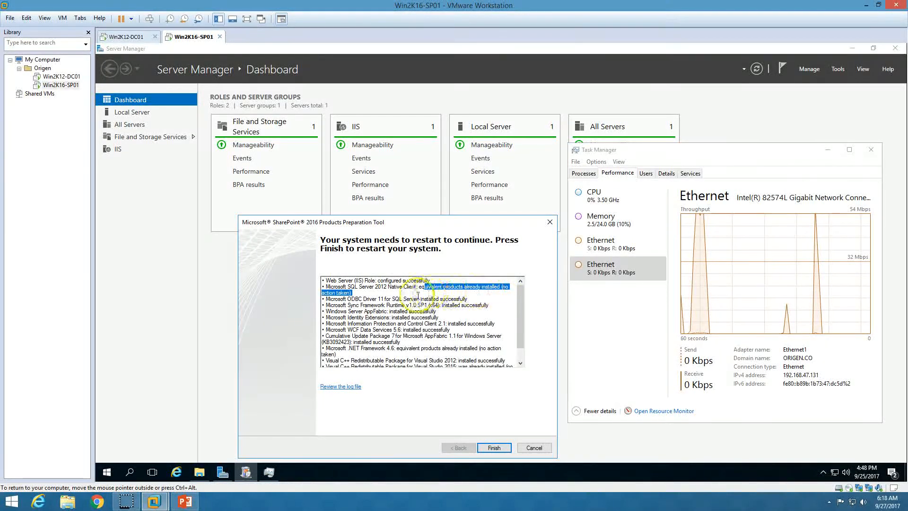
{"action": "left_click_drag", "start_coordinate": [340, 299], "coordinate": [474, 299]}
{"action": "left_click", "coordinate": [475, 299]}
{"action": "left_click_drag", "start_coordinate": [342, 305], "coordinate": [484, 304]}
{"action": "left_click", "coordinate": [330, 313]}
{"action": "left_click_drag", "start_coordinate": [330, 312], "coordinate": [444, 307]}
{"action": "left_click_drag", "start_coordinate": [344, 318], "coordinate": [480, 324]}
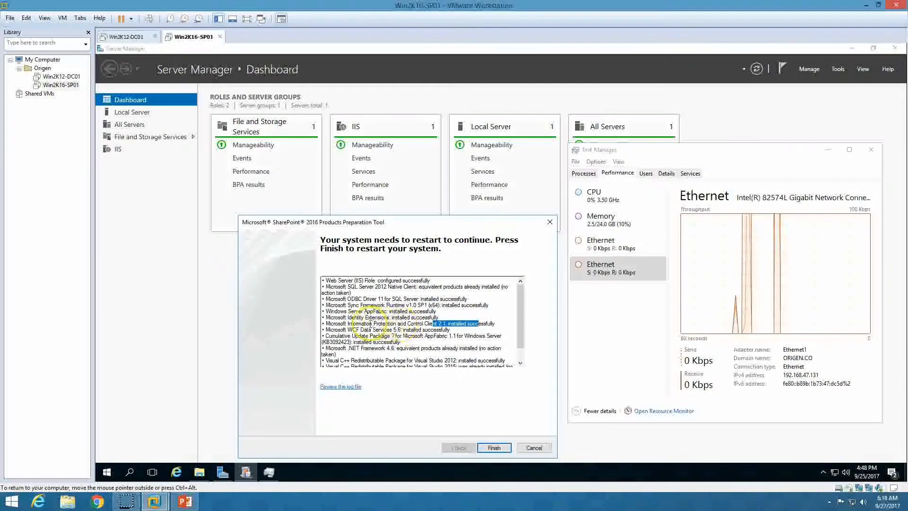
{"action": "left_click_drag", "start_coordinate": [353, 324], "coordinate": [411, 324]}
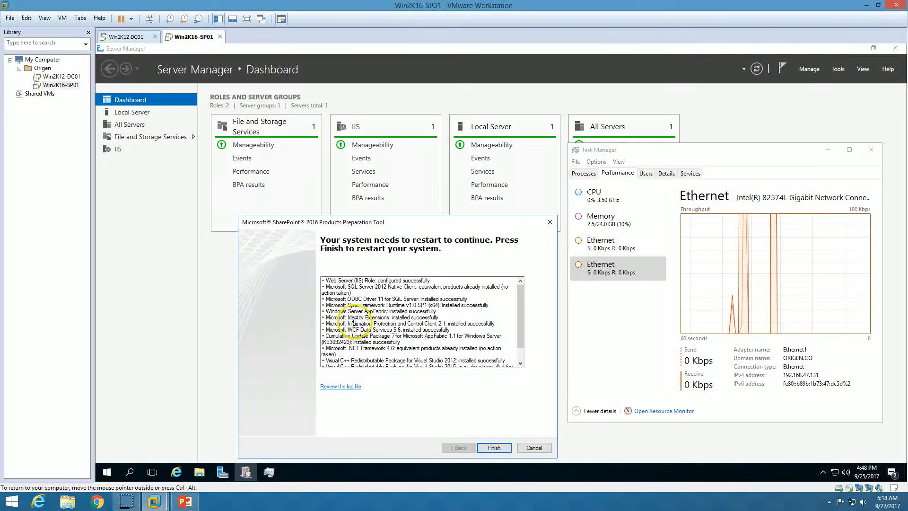
{"action": "left_click", "coordinate": [471, 324]}
{"action": "left_click_drag", "start_coordinate": [345, 330], "coordinate": [434, 330]}
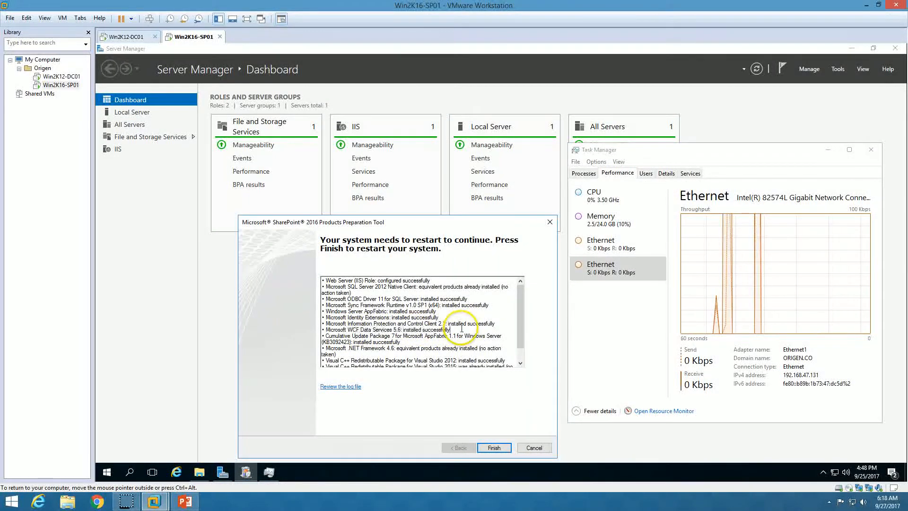
{"action": "left_click_drag", "start_coordinate": [358, 336], "coordinate": [403, 337]}
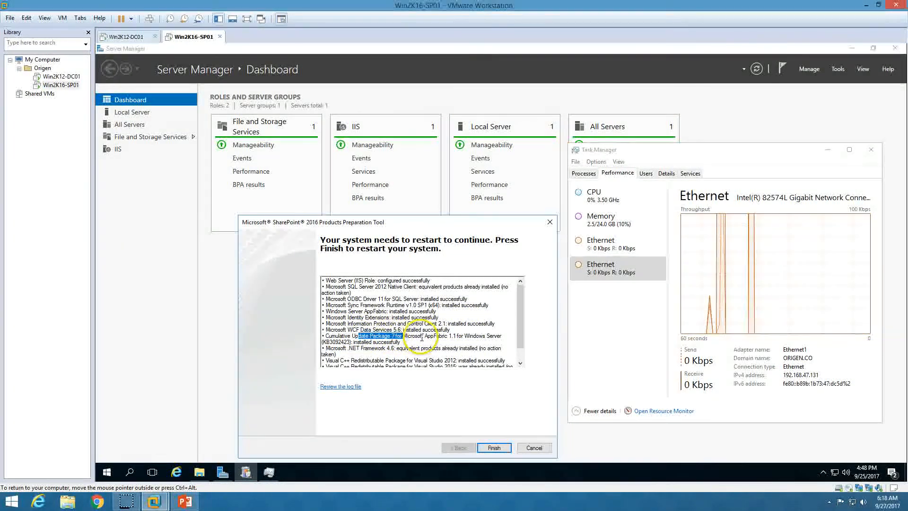
Examine the remaining prerequisite results, including .NET Framework 4.6 and the Visual C++ Redistributable packages, and recheck the earlier entries
{"action": "scroll", "coordinate": [421, 337], "scroll_direction": "down", "scroll_amount": 2}
{"action": "left_click", "coordinate": [471, 334]}
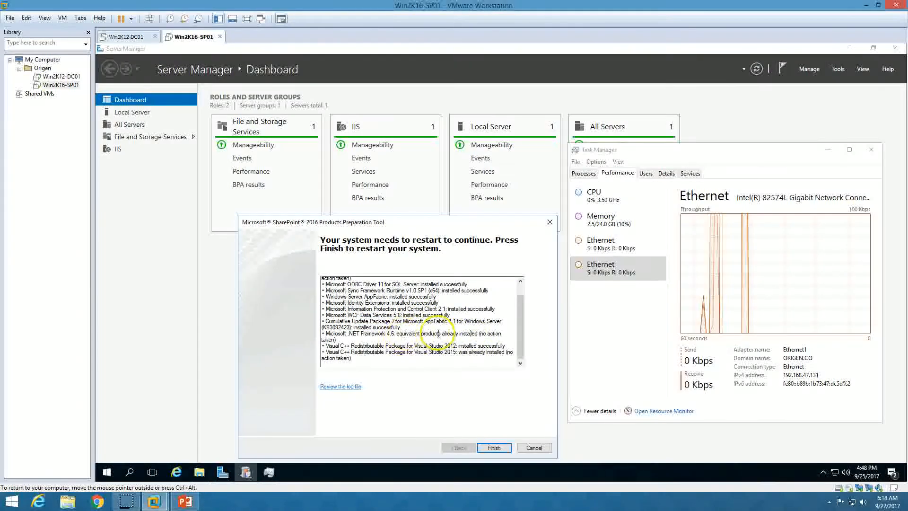
{"action": "left_click_drag", "start_coordinate": [432, 334], "coordinate": [505, 333]}
{"action": "left_click", "coordinate": [470, 340]}
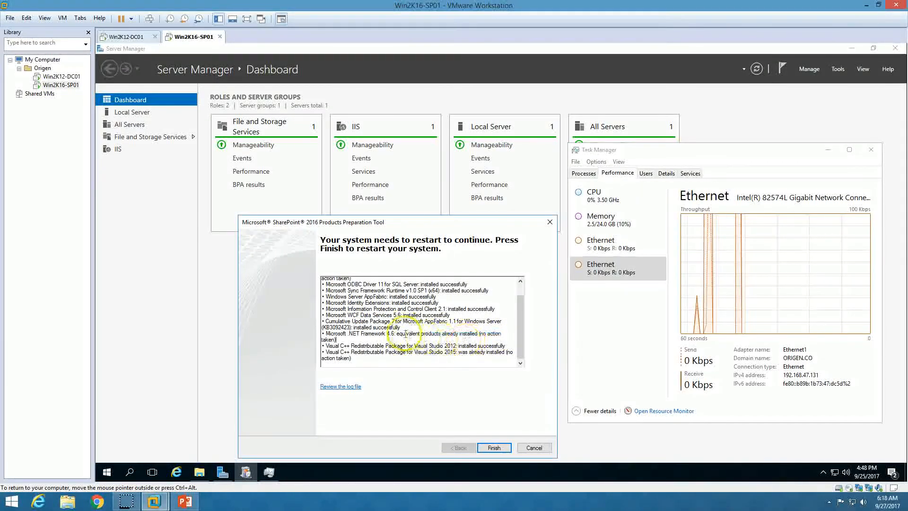
{"action": "left_click_drag", "start_coordinate": [521, 331], "coordinate": [531, 298]}
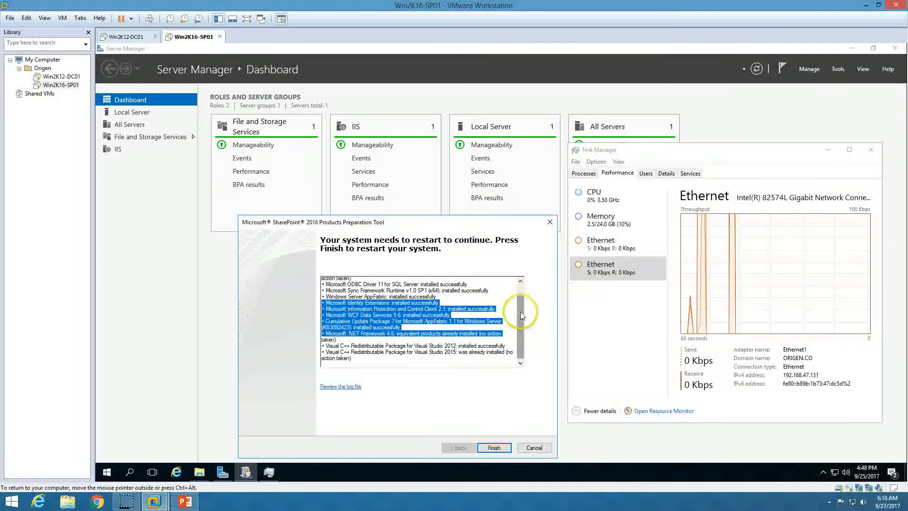
{"action": "scroll", "coordinate": [521, 313], "scroll_direction": "up", "scroll_amount": 2}
{"action": "left_click", "coordinate": [476, 304]}
{"action": "scroll", "coordinate": [484, 317], "scroll_direction": "down", "scroll_amount": 2}
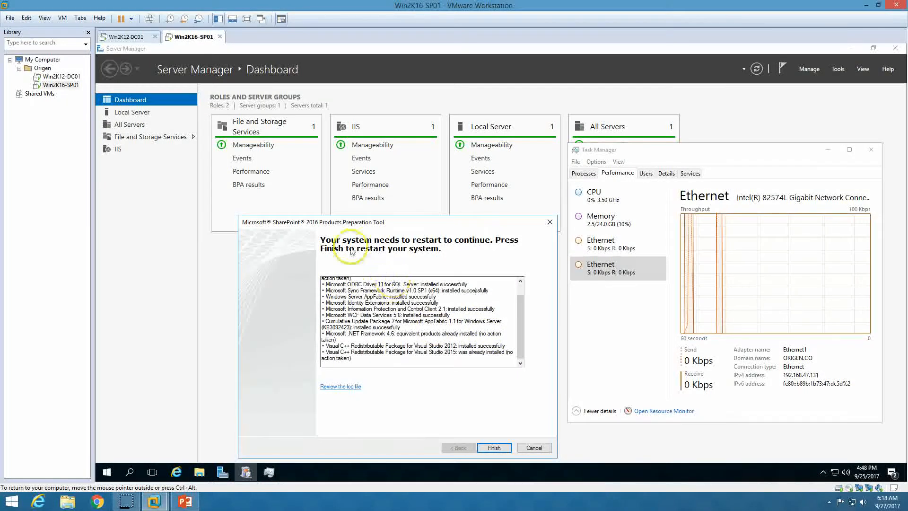
Finish the Preparation Tool to restart the server, check the step-by-step slide in PowerPoint, and return to VMware Workstation
{"action": "left_click", "coordinate": [504, 449]}
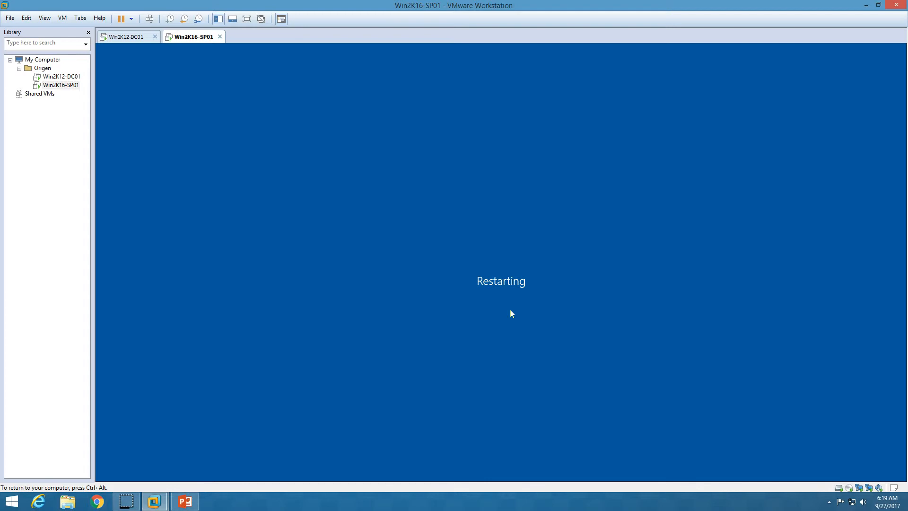
{"action": "left_click", "coordinate": [477, 314]}
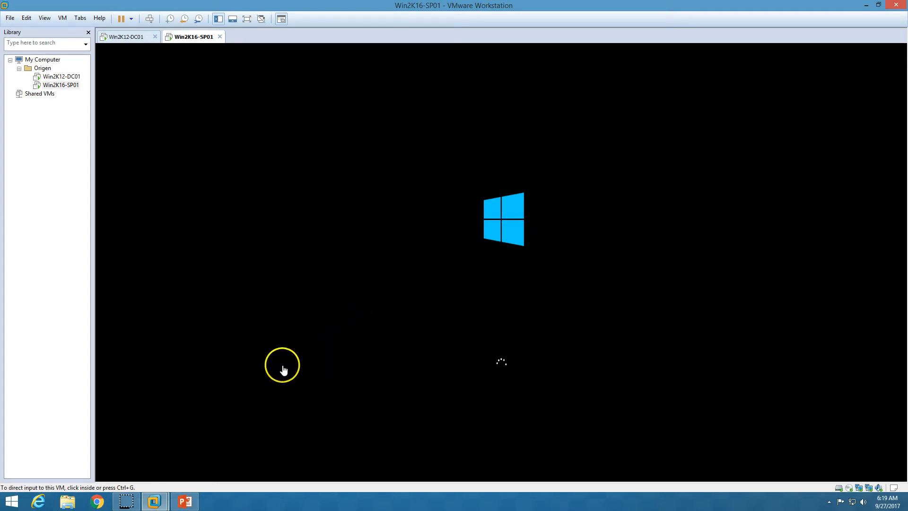
{"action": "left_click", "coordinate": [197, 494]}
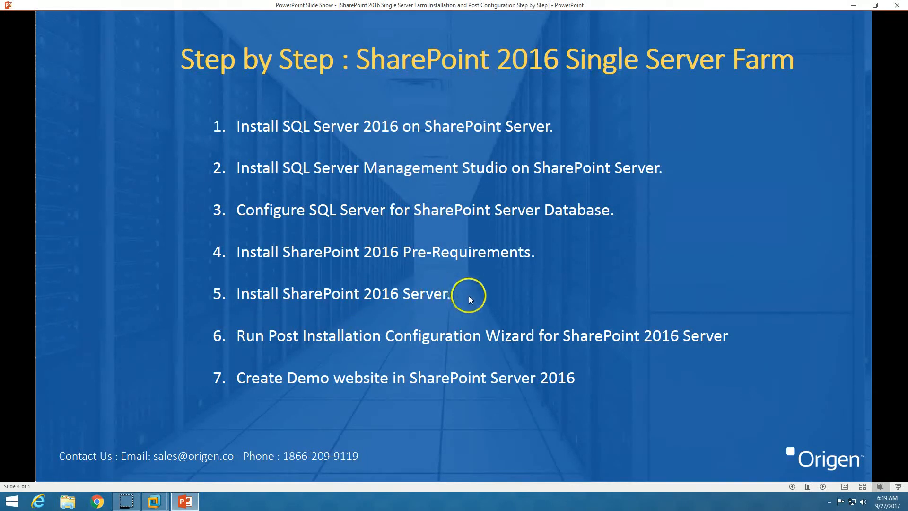
{"action": "left_click", "coordinate": [154, 501]}
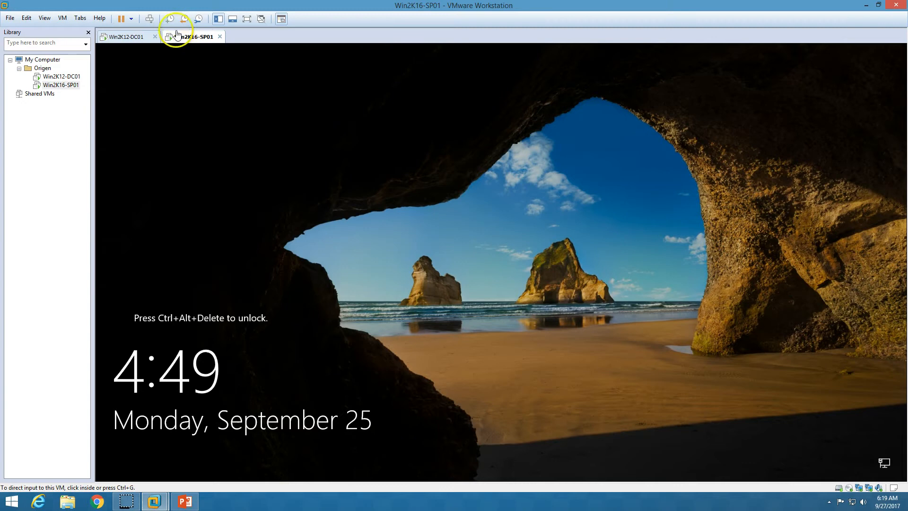
Unlock the restarted Win2K16-SP01 server, sign in to the SPAdmin account with its password, and refresh the desktop
{"action": "left_click", "coordinate": [150, 18]}
{"action": "left_click", "coordinate": [479, 291]}
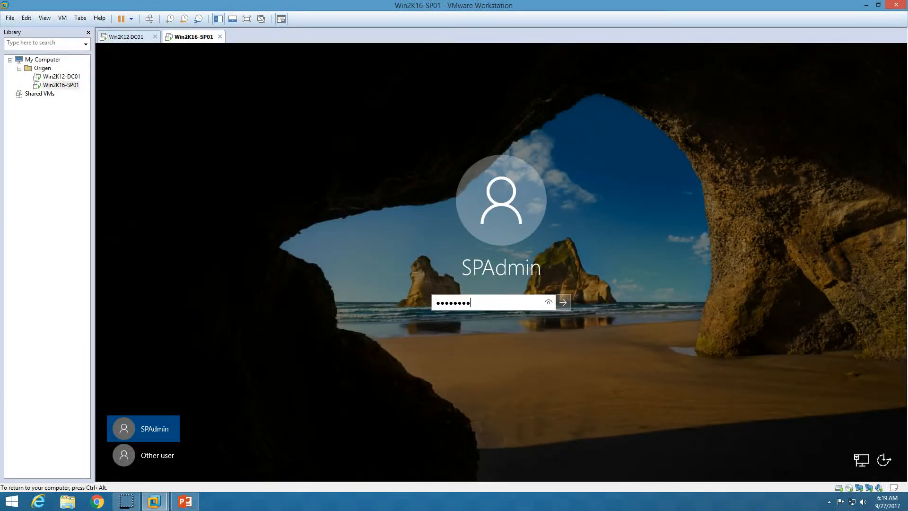
{"action": "key", "text": "Return"}
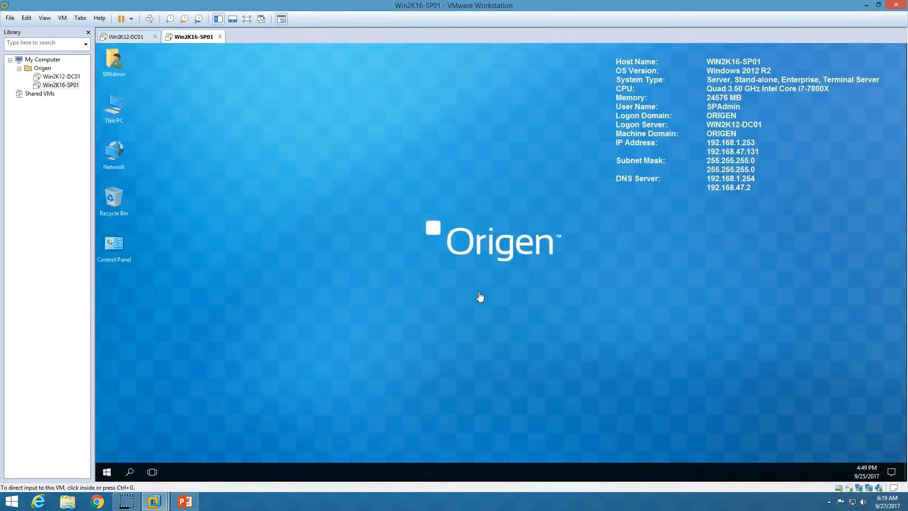
{"action": "left_click", "coordinate": [331, 196]}
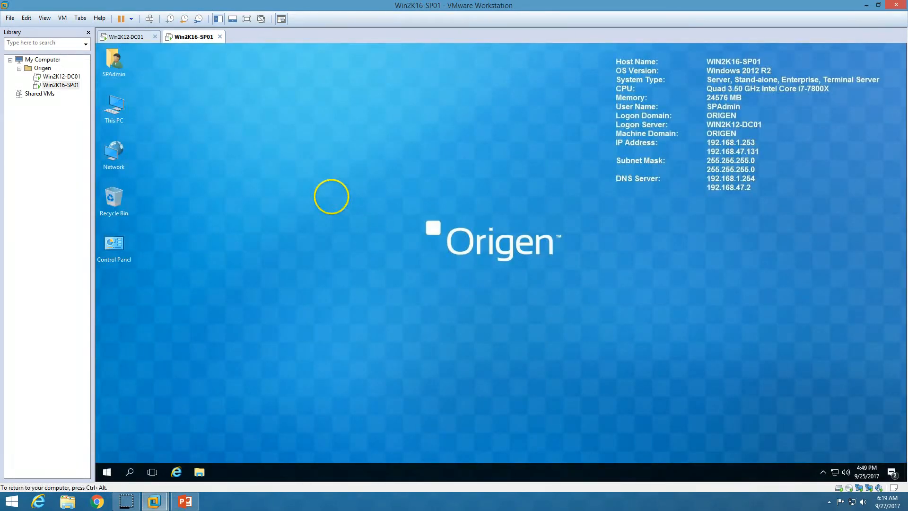
{"action": "right_click", "coordinate": [501, 261]}
{"action": "left_click", "coordinate": [530, 289]}
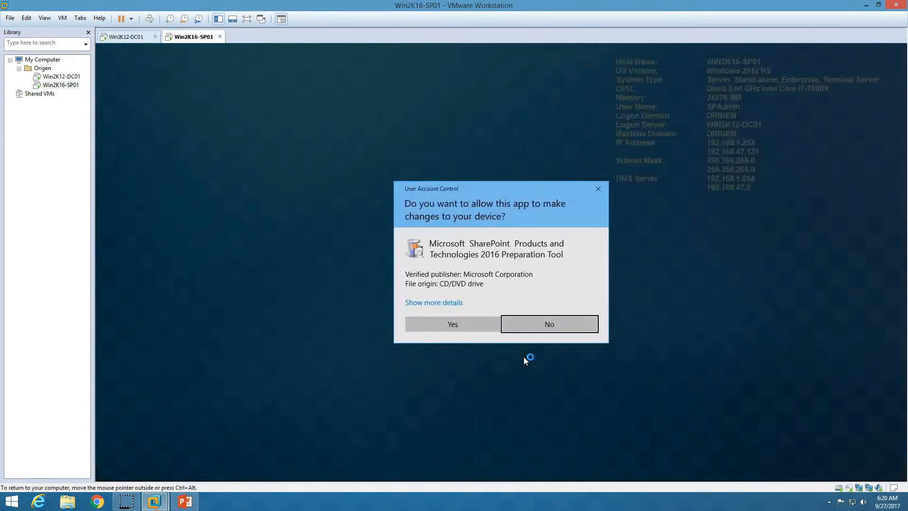
Allow the SharePoint 2016 Preparation Tool to make changes, review its full prerequisites list and finish it
{"action": "left_click", "coordinate": [459, 326]}
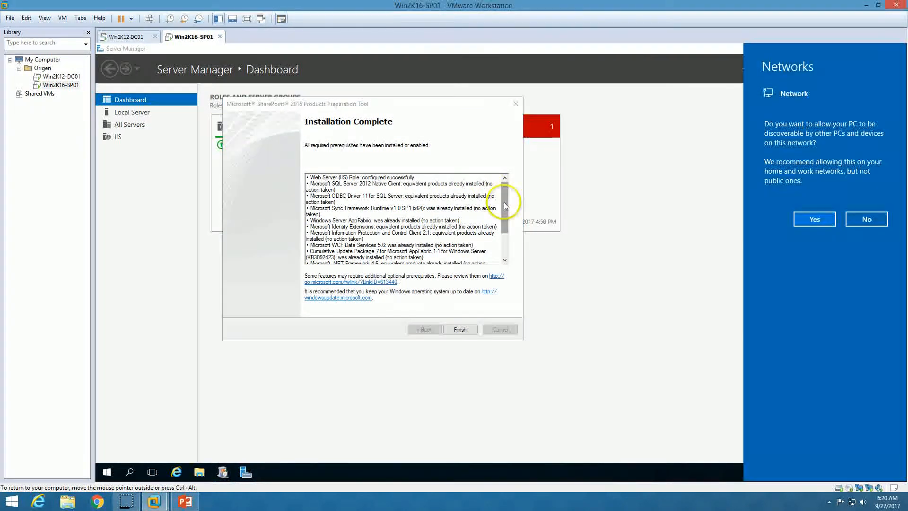
{"action": "left_click", "coordinate": [503, 245]}
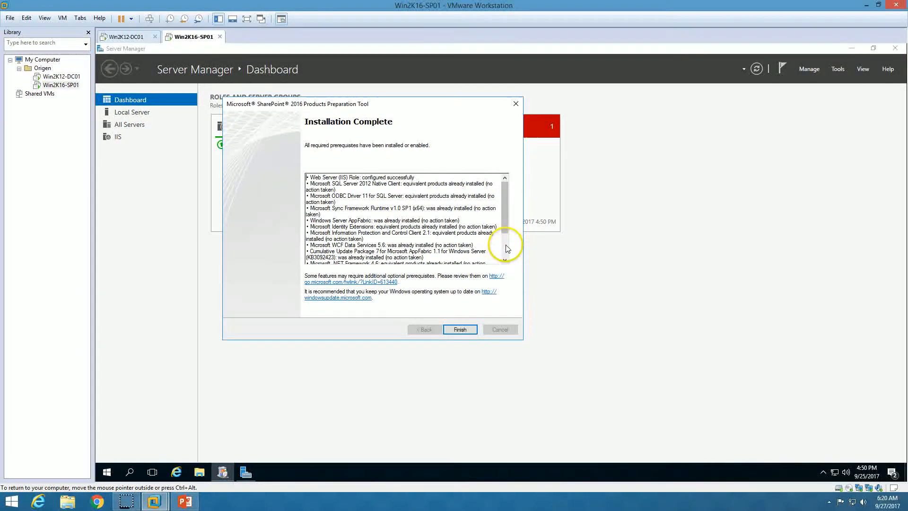
{"action": "left_click", "coordinate": [505, 245]}
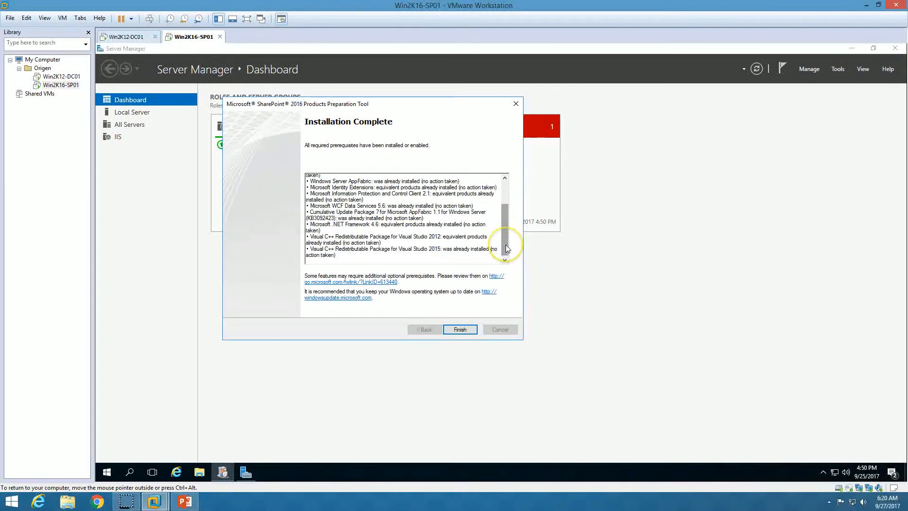
{"action": "left_click", "coordinate": [460, 329]}
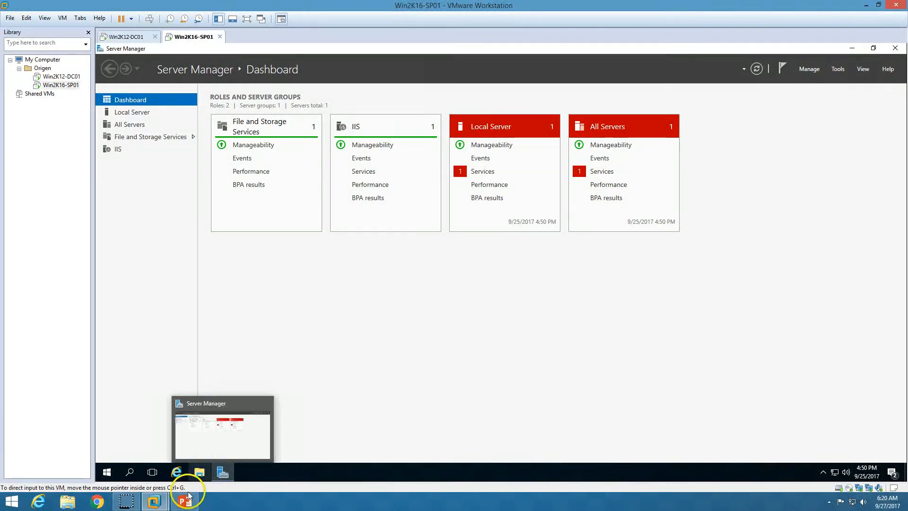
Launch the SharePoint 2016 setup from the DVD drive in This PC, close File Explorer and minimize Server Manager
{"action": "left_click", "coordinate": [199, 472]}
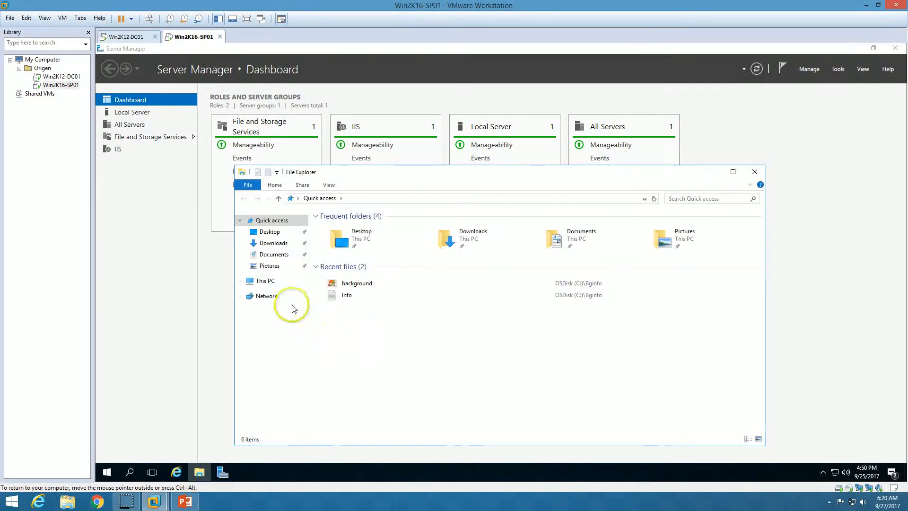
{"action": "left_click", "coordinate": [265, 281]}
{"action": "left_click", "coordinate": [494, 303]}
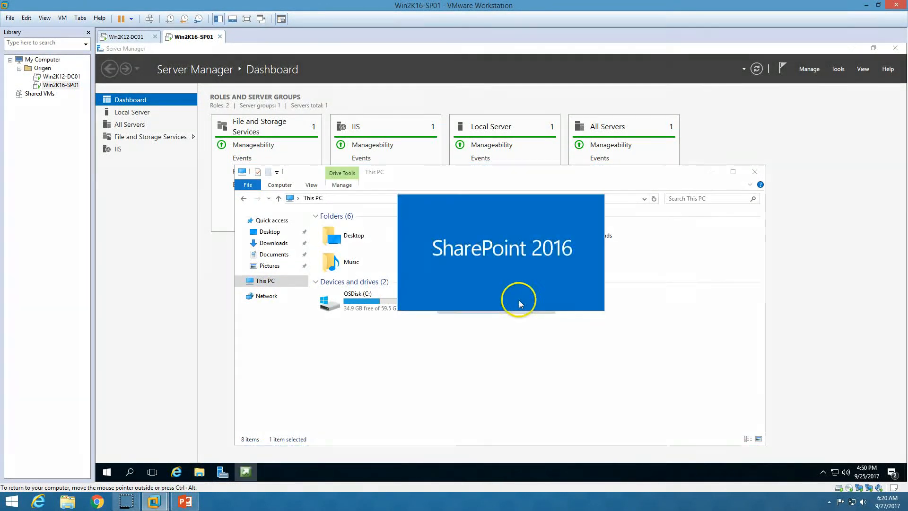
{"action": "left_click", "coordinate": [757, 172]}
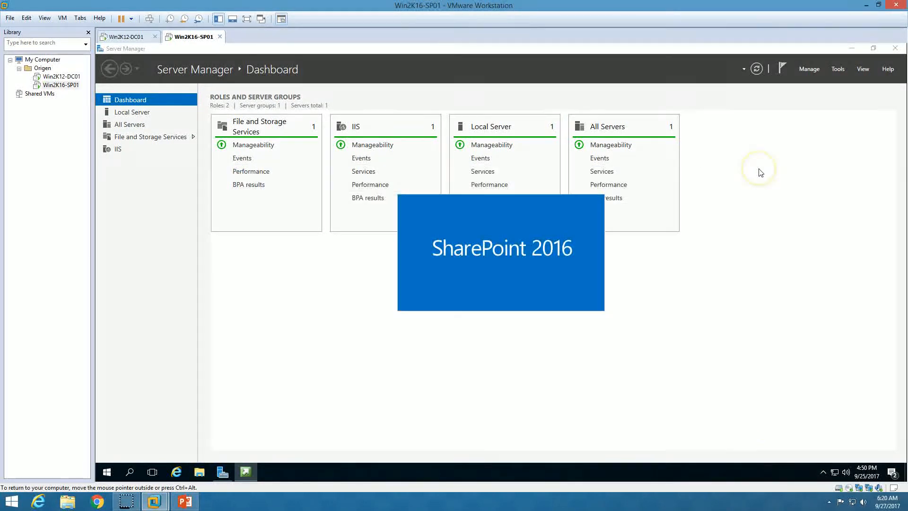
{"action": "left_click", "coordinate": [851, 49]}
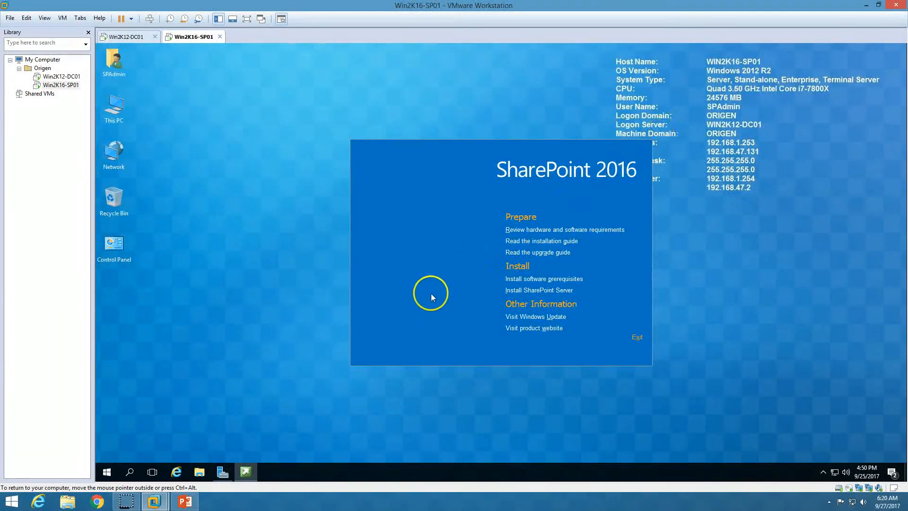
Start the SharePoint Server installation, allow the Microsoft Setup Bootstrapper to make changes, and exit the SharePoint 2016 start screen
{"action": "left_click", "coordinate": [523, 292]}
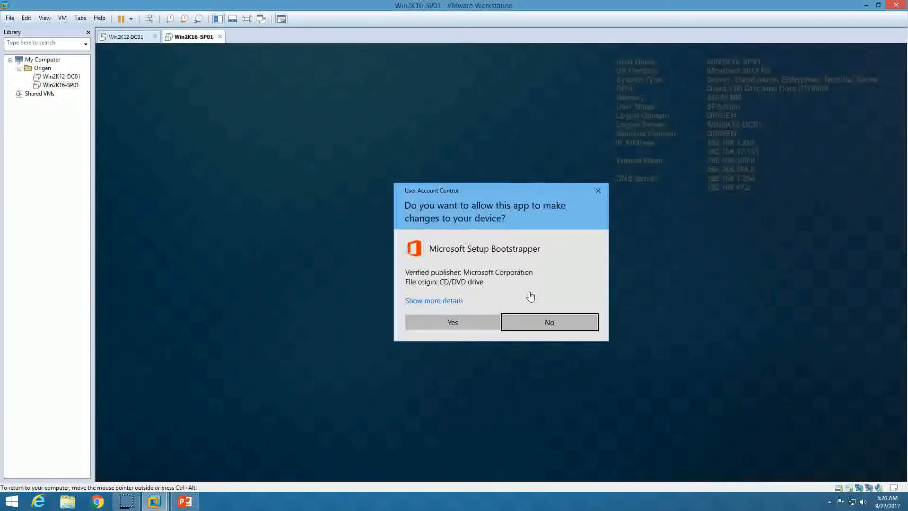
{"action": "left_click", "coordinate": [438, 326]}
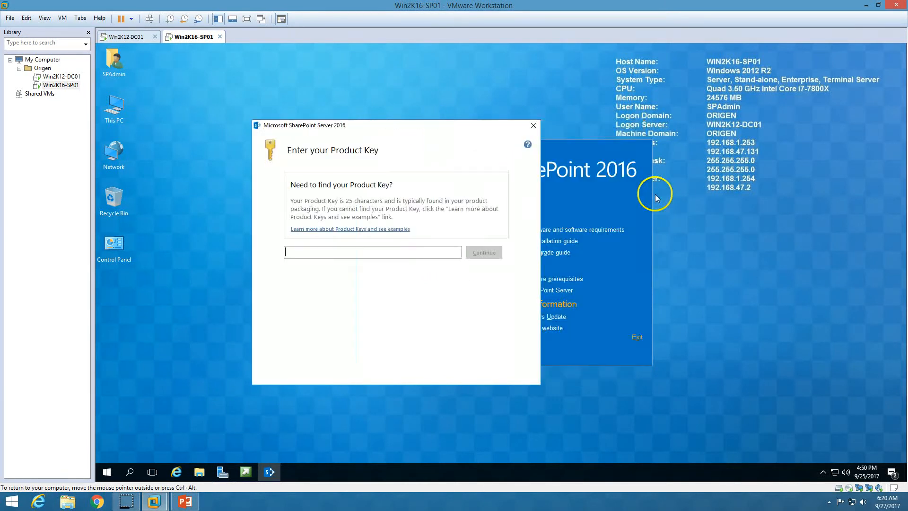
{"action": "left_click", "coordinate": [623, 200]}
{"action": "left_click", "coordinate": [635, 339]}
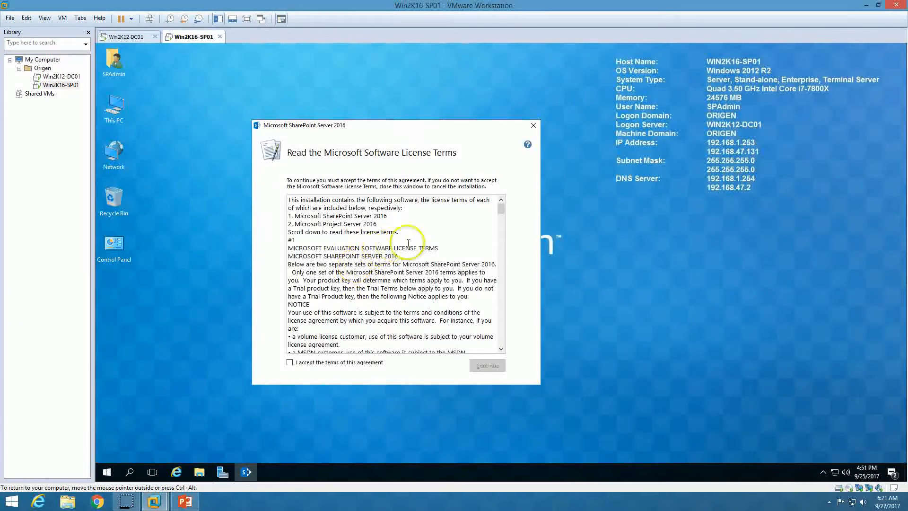
Read through the SharePoint Server 2016 evaluation license terms, accept the agreement and continue to the file location page
{"action": "left_click_drag", "start_coordinate": [308, 248], "coordinate": [401, 241]}
{"action": "left_click", "coordinate": [423, 246]}
{"action": "left_click_drag", "start_coordinate": [304, 249], "coordinate": [400, 256]}
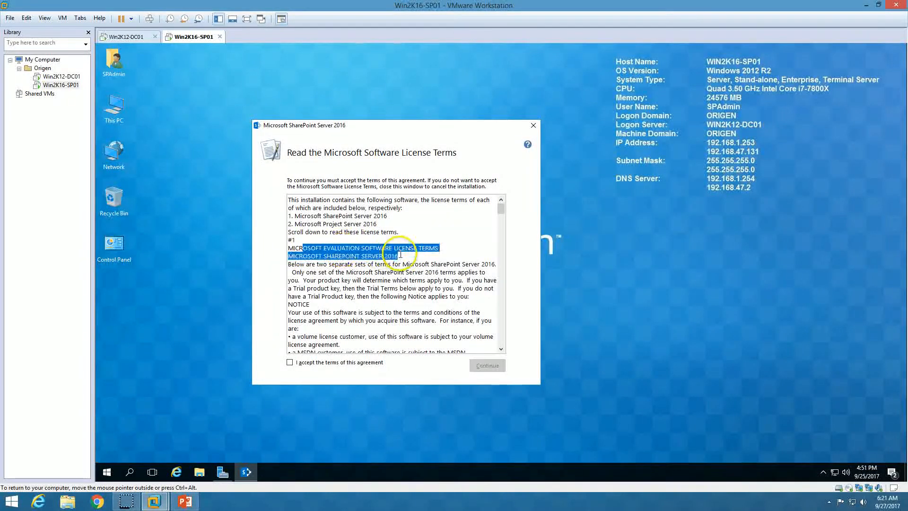
{"action": "left_click", "coordinate": [401, 256]}
{"action": "scroll", "coordinate": [429, 284], "scroll_direction": "down", "scroll_amount": 6}
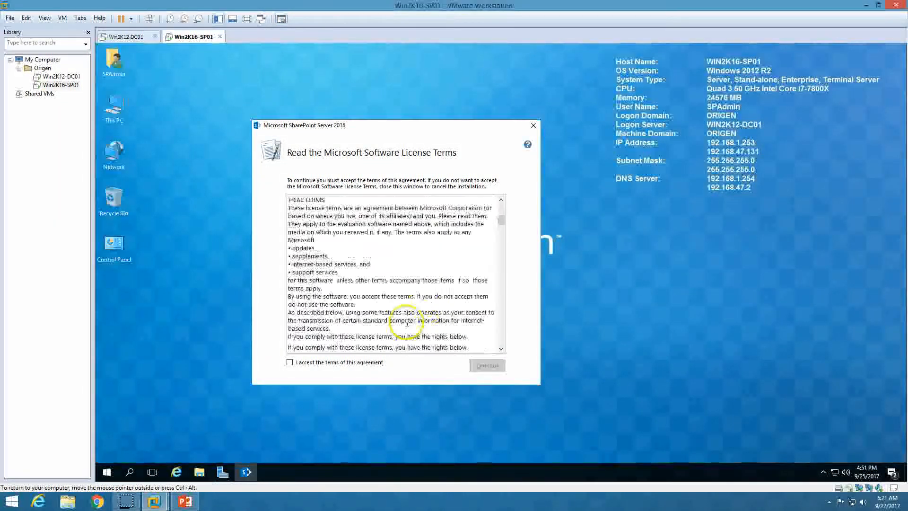
{"action": "left_click", "coordinate": [348, 363]}
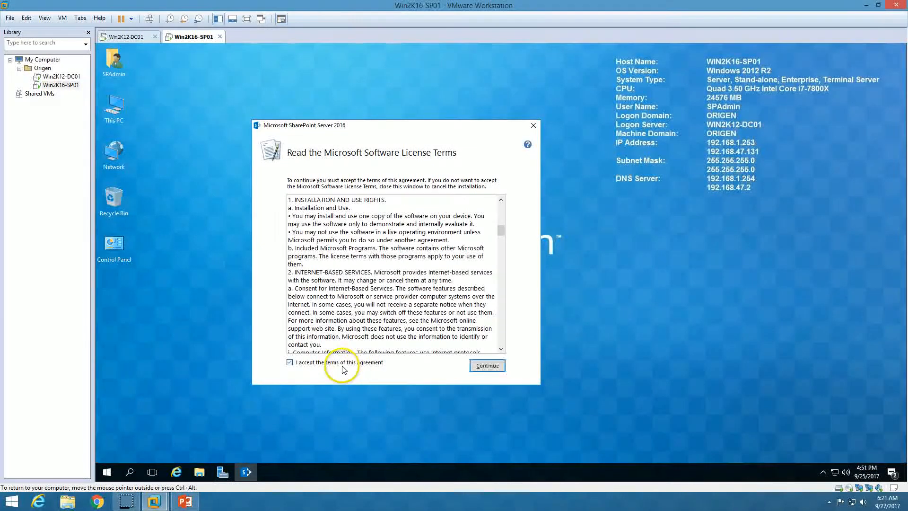
{"action": "left_click", "coordinate": [488, 366]}
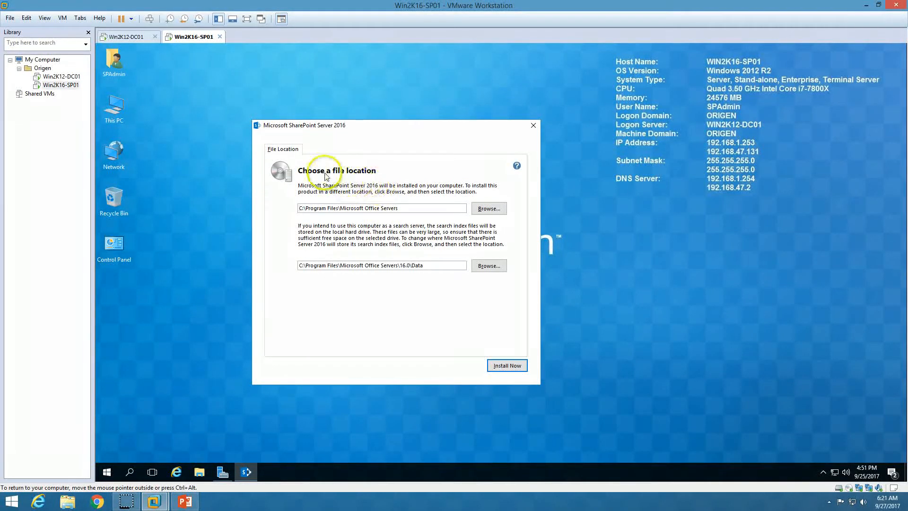
Review the default SharePoint program and search index file locations, keep both and start the installation
{"action": "left_click_drag", "start_coordinate": [423, 208], "coordinate": [296, 208]}
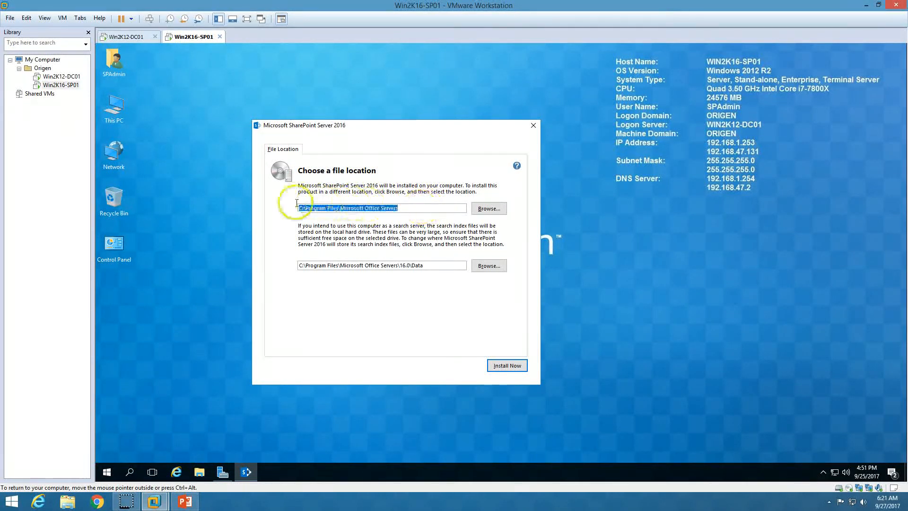
{"action": "left_click_drag", "start_coordinate": [428, 266], "coordinate": [298, 265]}
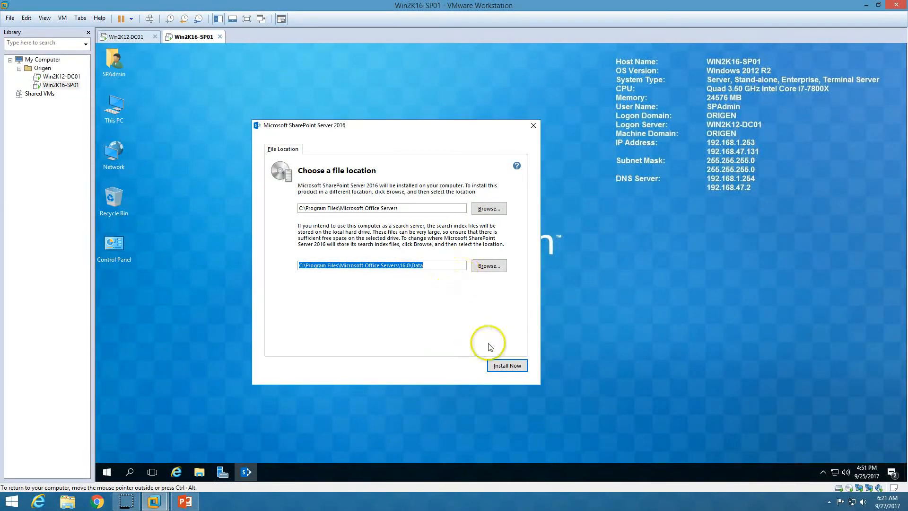
{"action": "left_click", "coordinate": [515, 373]}
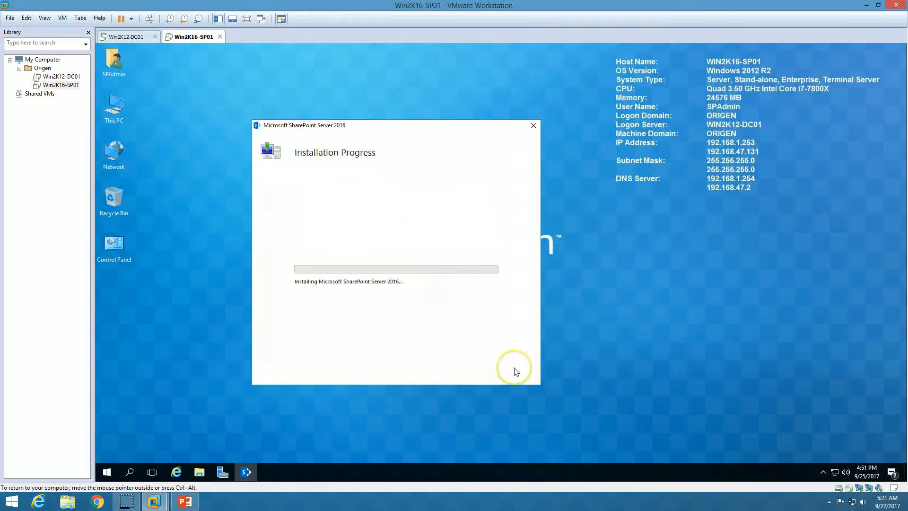
Move the installation progress window aside, check the installation step list in the PowerPoint slide show and return to the virtual machine
{"action": "left_click_drag", "start_coordinate": [385, 130], "coordinate": [524, 133]}
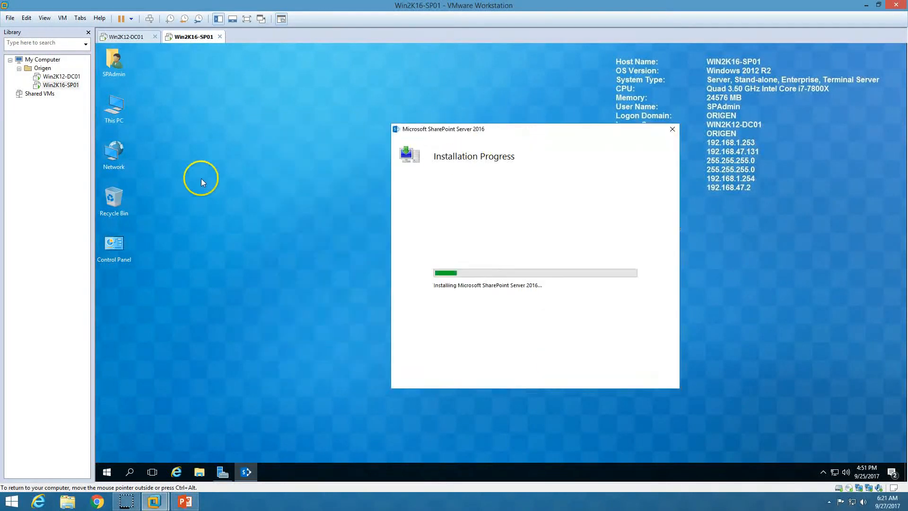
{"action": "right_click", "coordinate": [175, 179]}
{"action": "left_click", "coordinate": [201, 207]}
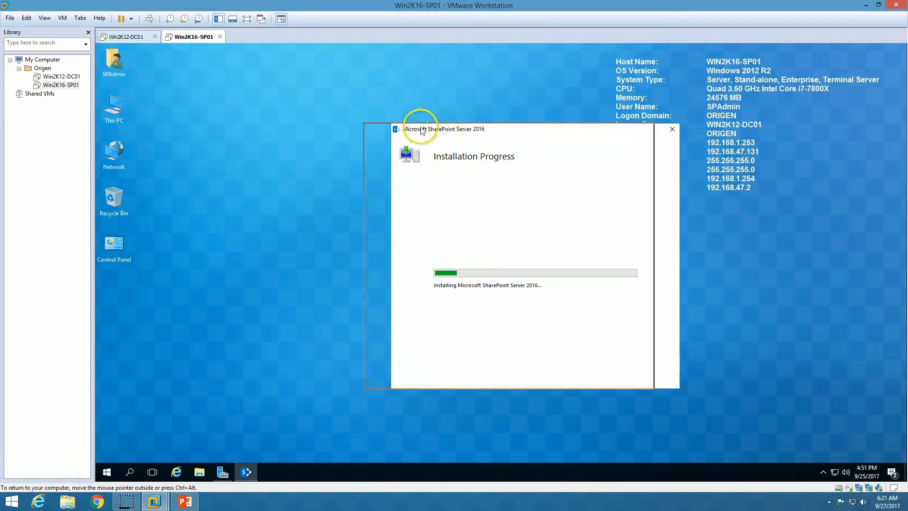
{"action": "left_click_drag", "start_coordinate": [416, 126], "coordinate": [389, 126]}
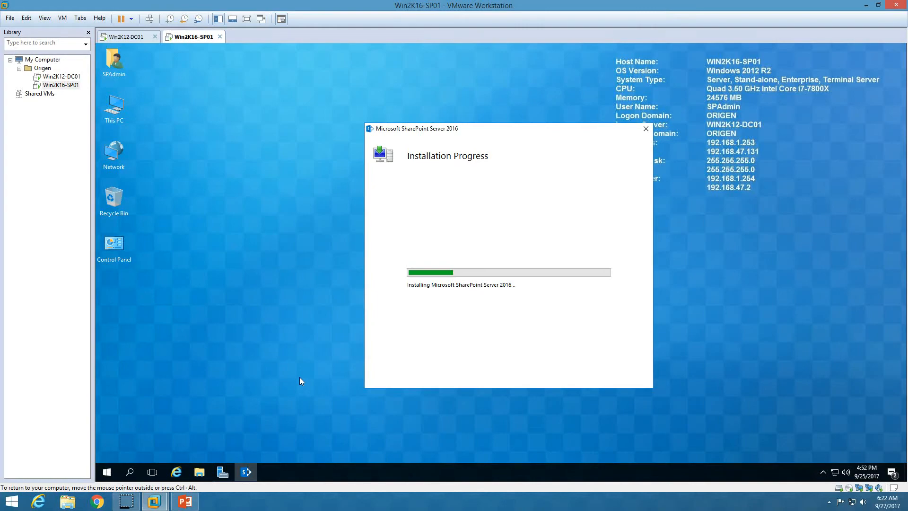
{"action": "left_click", "coordinate": [184, 501]}
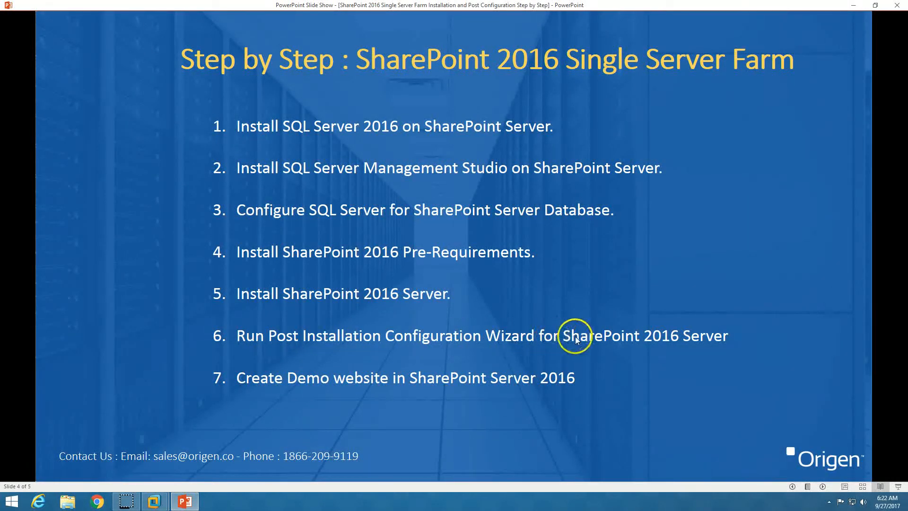
{"action": "left_click", "coordinate": [184, 503]}
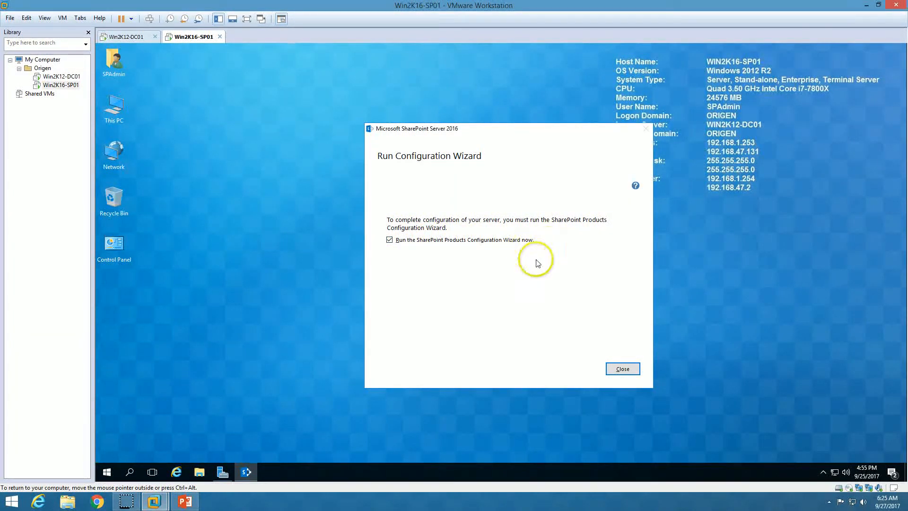
Run the SharePoint Products Configuration Wizard, allow the required service restarts and choose to create a new server farm
{"action": "left_click", "coordinate": [622, 369]}
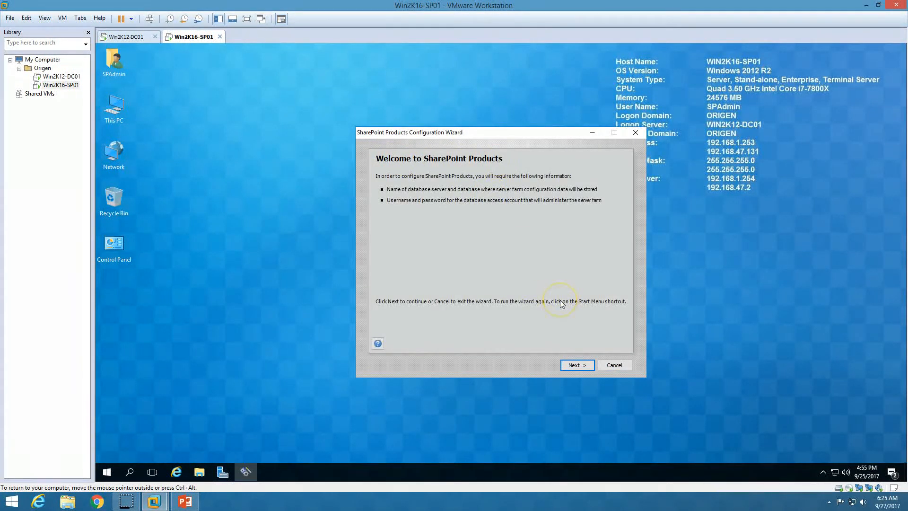
{"action": "left_click", "coordinate": [576, 365]}
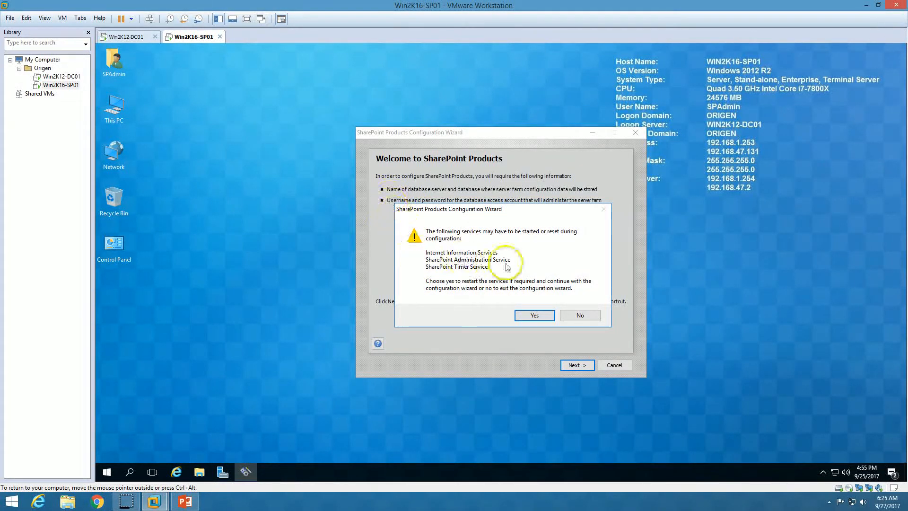
{"action": "left_click", "coordinate": [538, 318]}
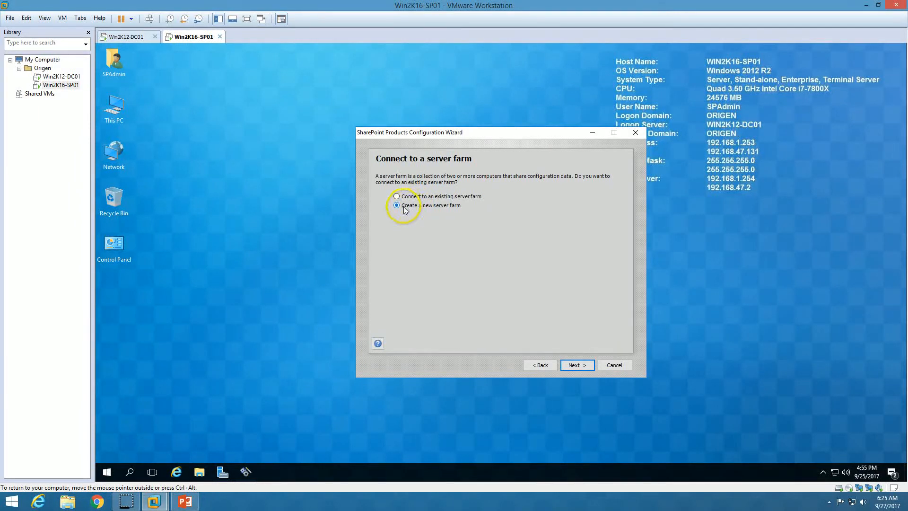
{"action": "left_click", "coordinate": [585, 368]}
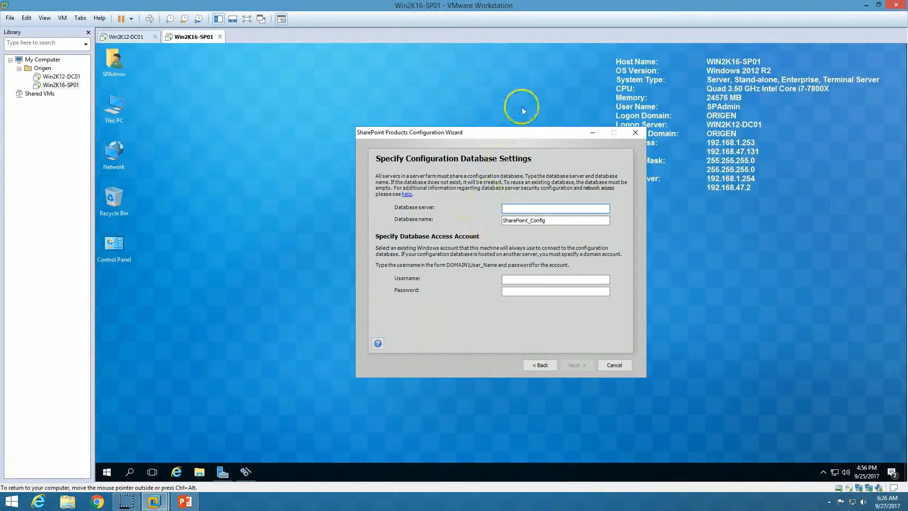
Copy the full computer name Win2K16-SP01.ORIGEN.CO from the local server's system properties and set it as the configuration database server
{"action": "left_click", "coordinate": [220, 473]}
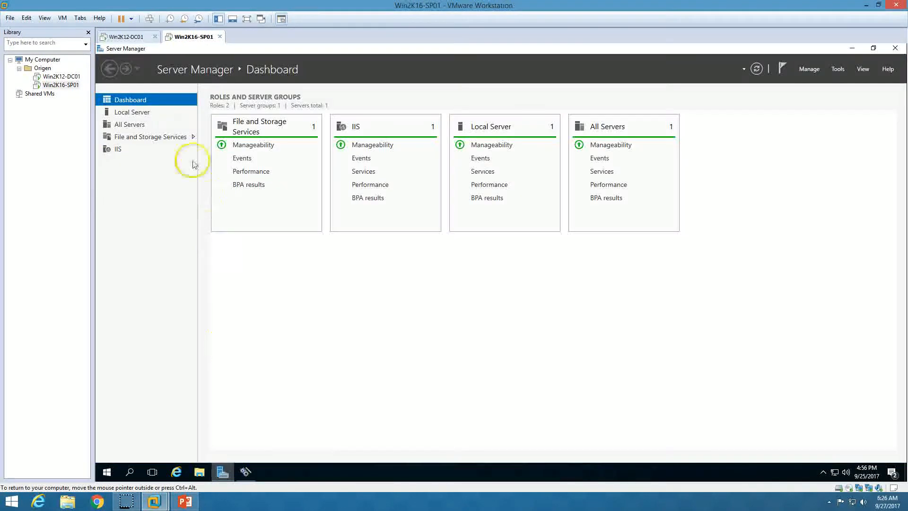
{"action": "left_click", "coordinate": [129, 112]}
{"action": "left_click", "coordinate": [329, 119]}
{"action": "left_click_drag", "start_coordinate": [272, 165], "coordinate": [189, 166]}
{"action": "key", "text": "ctrl+c"}
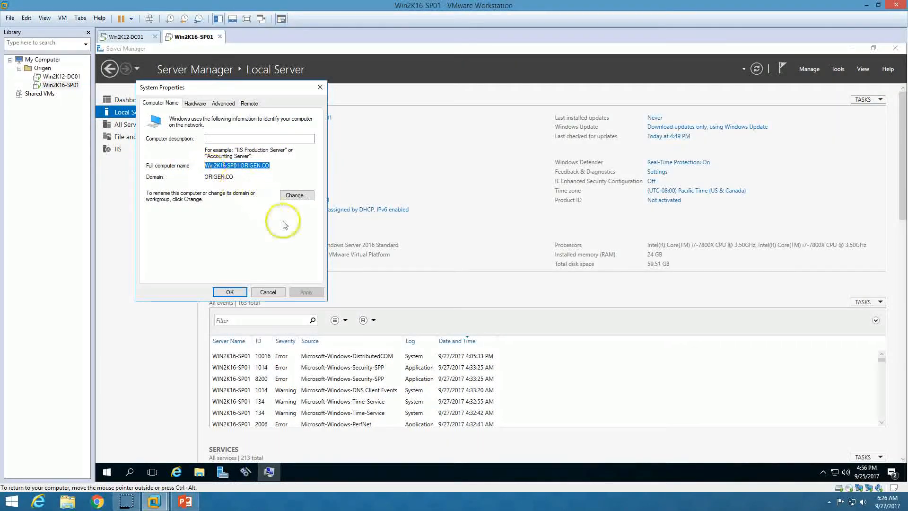
{"action": "left_click", "coordinate": [230, 292]}
{"action": "left_click", "coordinate": [223, 471]}
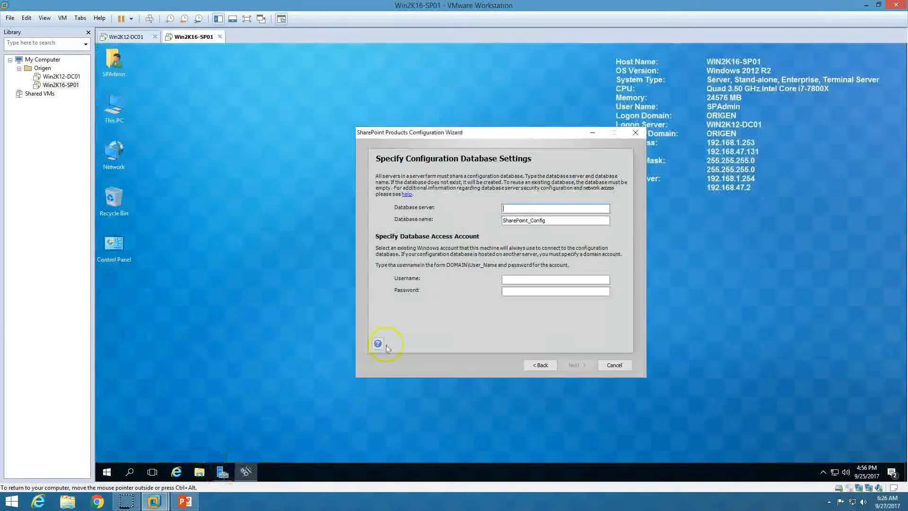
{"action": "left_click", "coordinate": [512, 208]}
{"action": "key", "text": "ctrl+v"}
Enter ORIGEN\SPAdmin and its password as the database access account, and supply and confirm the farm passphrase
{"action": "left_click", "coordinate": [539, 280]}
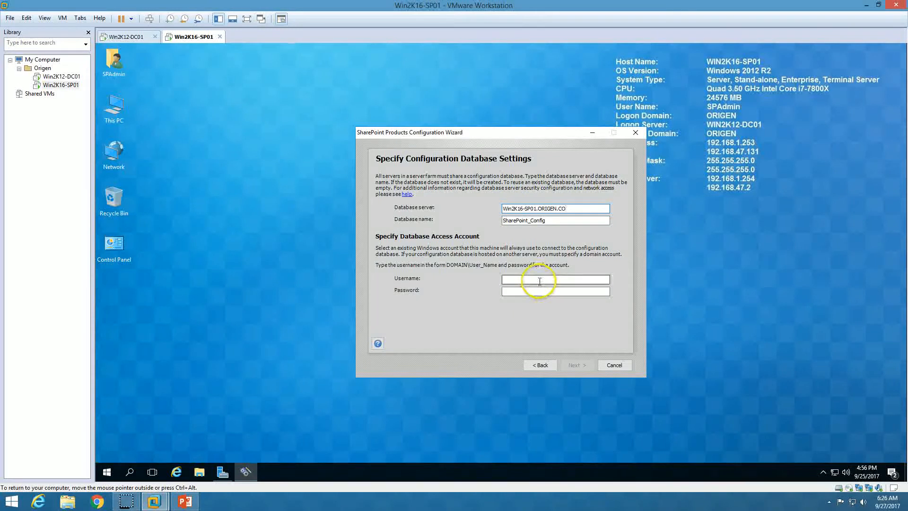
{"action": "type", "text": "ORIGEN\\SP"}
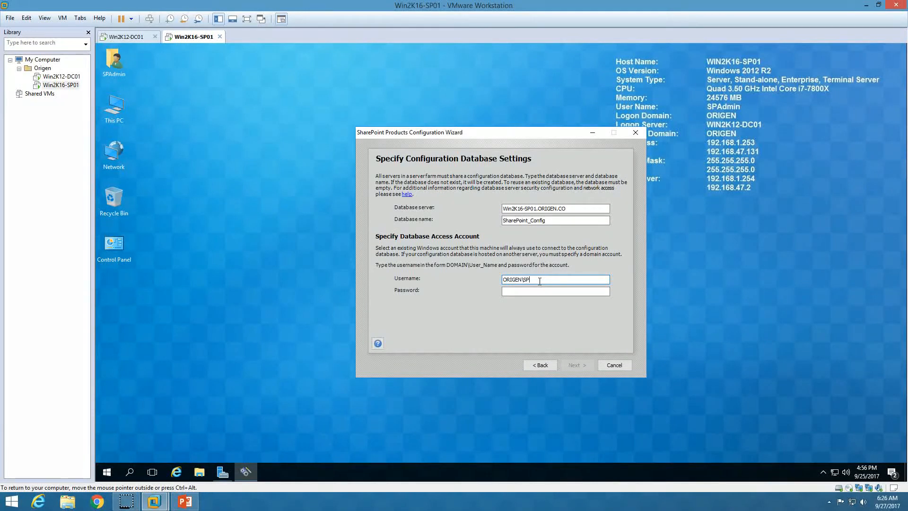
{"action": "type", "text": "Admin"}
{"action": "key", "text": "Tab"}
{"action": "type", "text": "P"}
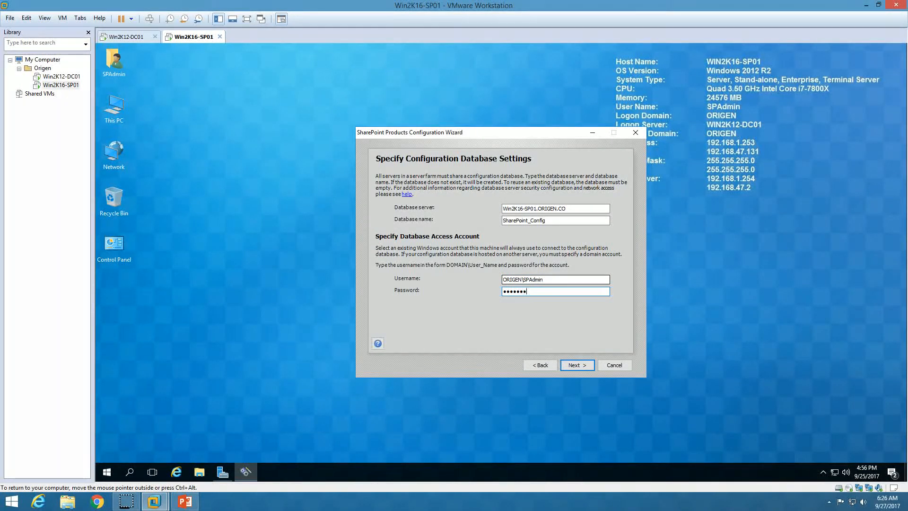
{"action": "left_click", "coordinate": [583, 365]}
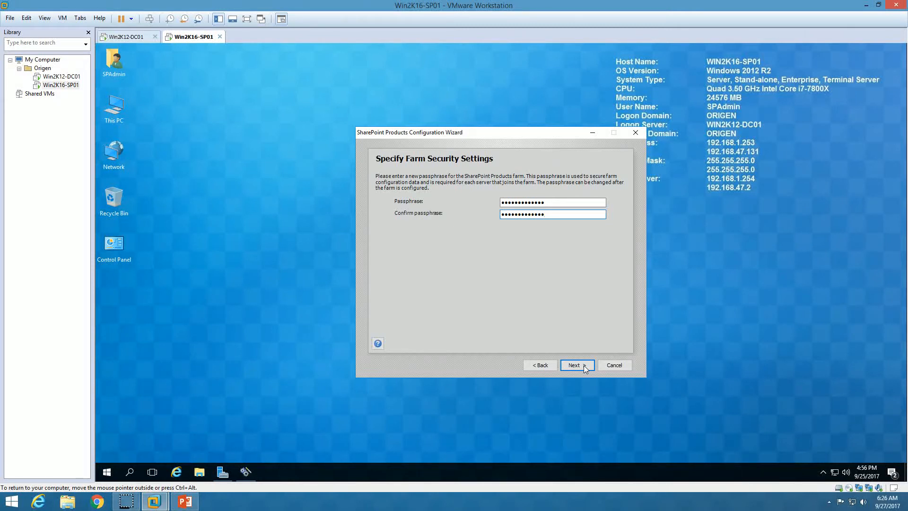
{"action": "left_click", "coordinate": [577, 363]}
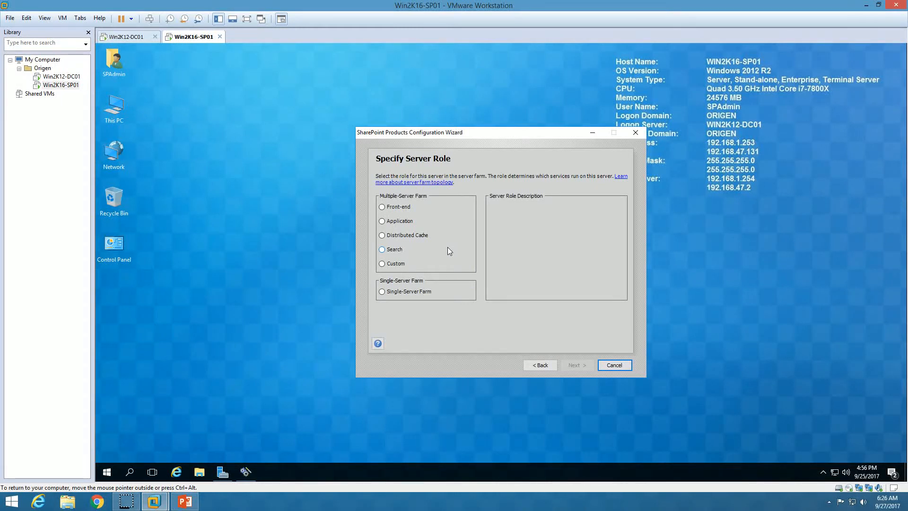
Look through the multiple-server role descriptions and assign the Single-Server Farm role to this server
{"action": "left_click", "coordinate": [385, 208]}
{"action": "left_click", "coordinate": [396, 226]}
{"action": "left_click", "coordinate": [399, 238]}
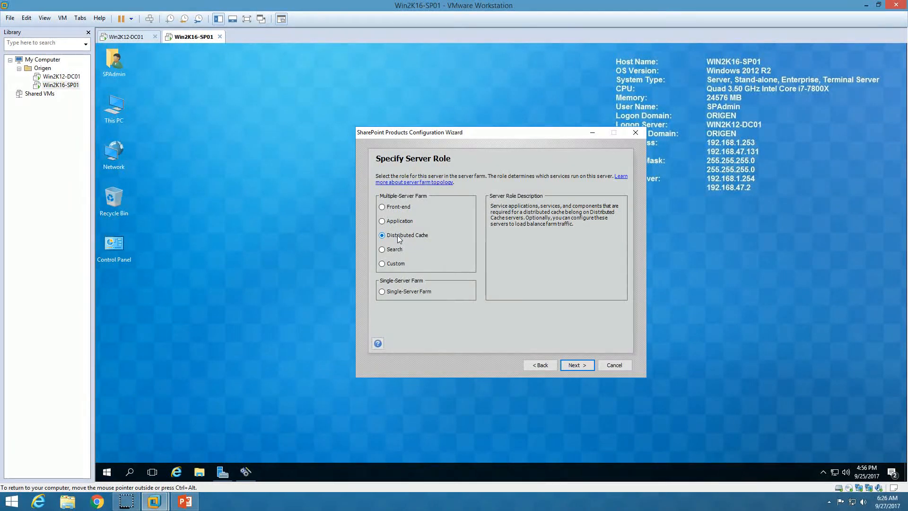
{"action": "left_click", "coordinate": [397, 268]}
{"action": "left_click", "coordinate": [405, 293]}
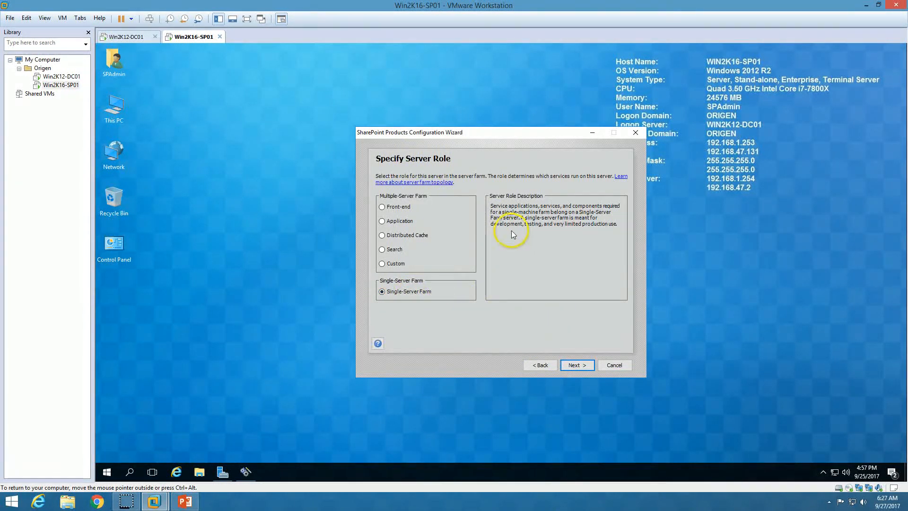
{"action": "left_click", "coordinate": [579, 367]}
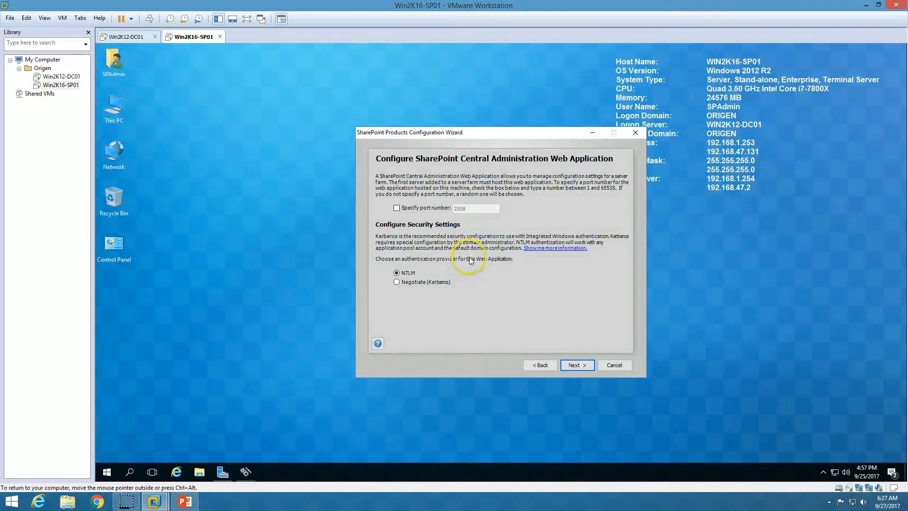
Leave the Central Administration port number unspecified, keep NTLM authentication and continue to the configuration summary
{"action": "left_click", "coordinate": [397, 208]}
{"action": "left_click", "coordinate": [396, 208]}
{"action": "left_click", "coordinate": [584, 367]}
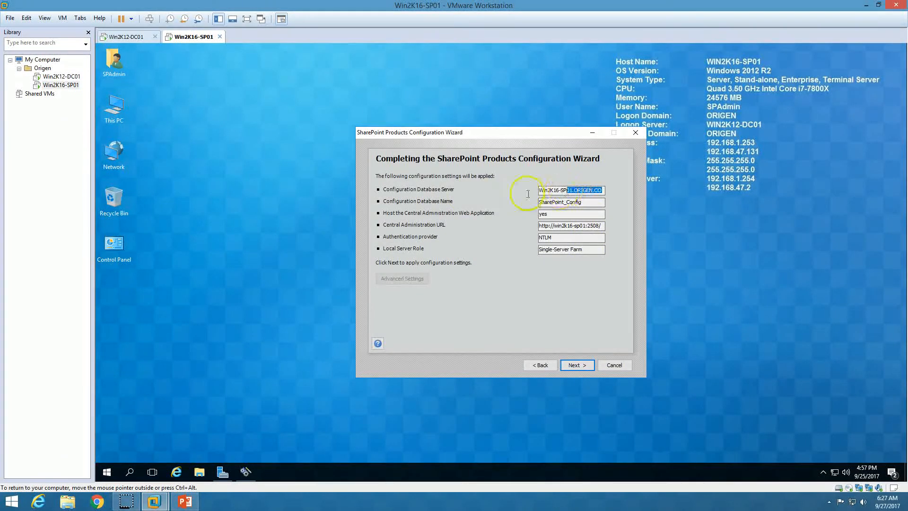
Review the database server, database name, Central Administration hosting and URL, and local server role in the configuration summary
{"action": "left_click_drag", "start_coordinate": [600, 190], "coordinate": [564, 190]}
{"action": "left_click_drag", "start_coordinate": [600, 202], "coordinate": [532, 205]}
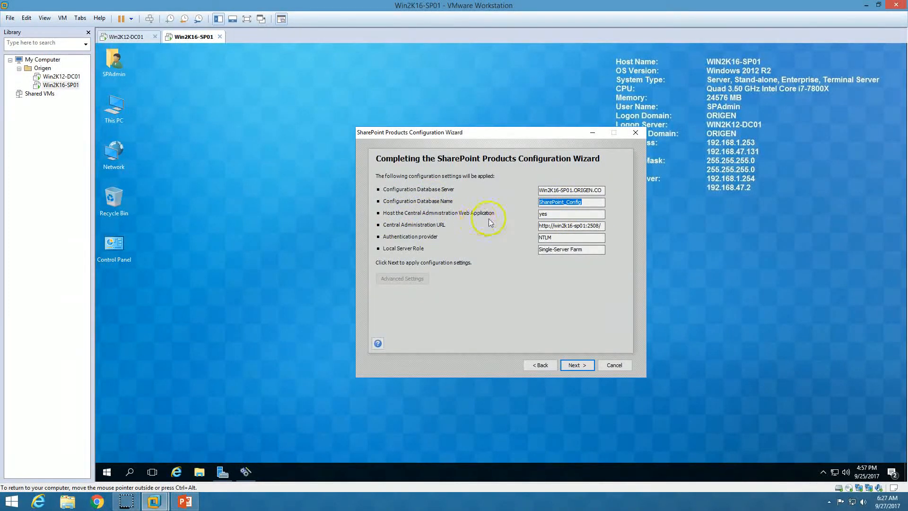
{"action": "left_click", "coordinate": [554, 214]}
{"action": "left_click_drag", "start_coordinate": [548, 213], "coordinate": [540, 214]}
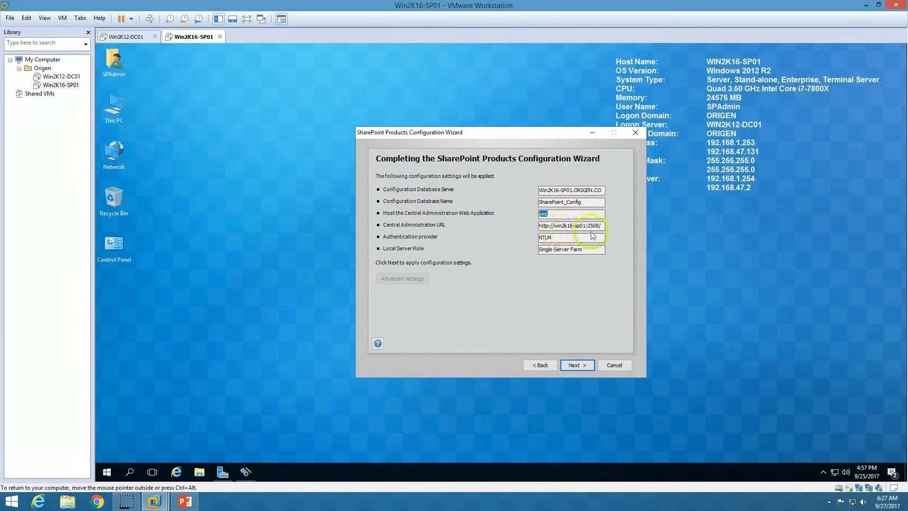
{"action": "left_click_drag", "start_coordinate": [602, 225], "coordinate": [539, 226]}
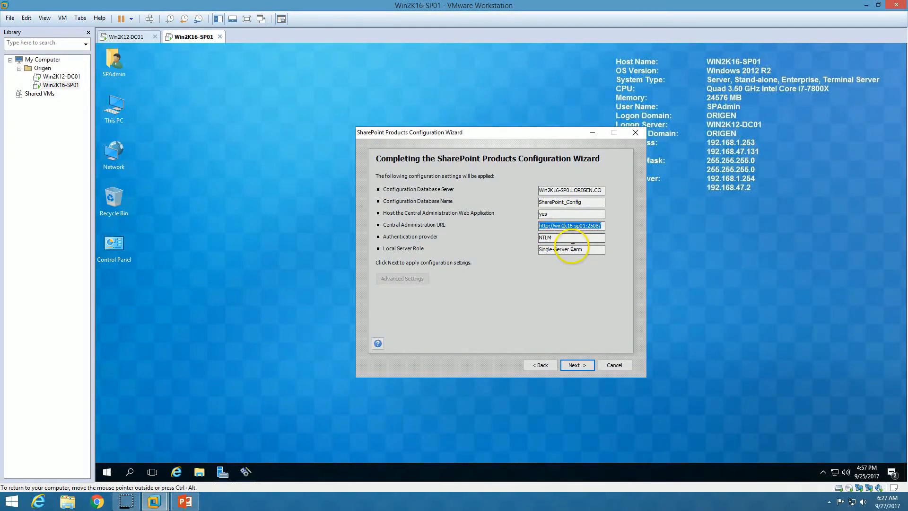
{"action": "left_click_drag", "start_coordinate": [601, 249], "coordinate": [529, 254]}
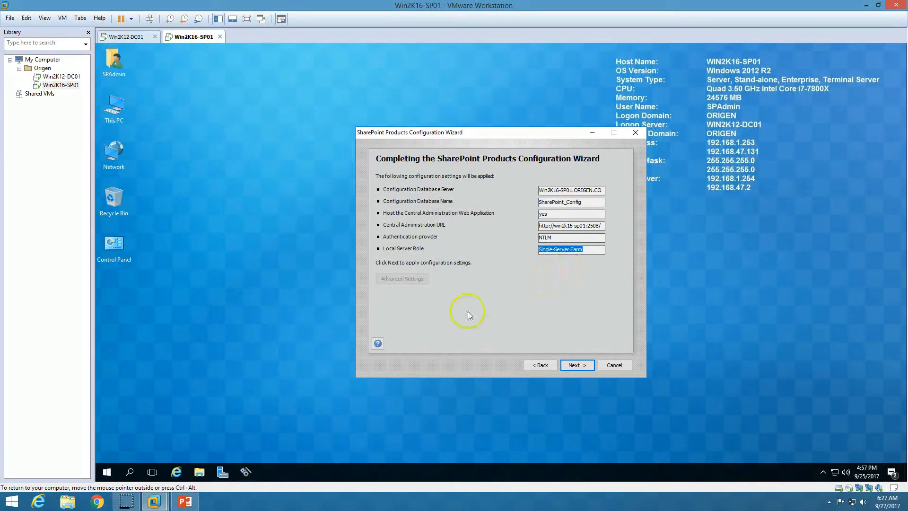
Open SQL Server Management Studio, connect to WIN2K16-SP01 with Windows Authentication and expand its databases
{"action": "left_click", "coordinate": [229, 403]}
{"action": "left_click", "coordinate": [107, 472]}
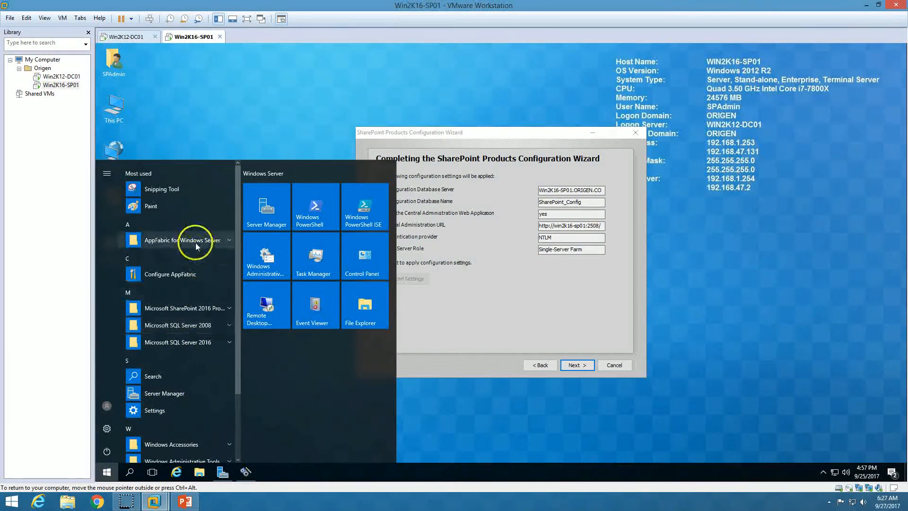
{"action": "left_click", "coordinate": [189, 341]}
{"action": "left_click", "coordinate": [187, 377]}
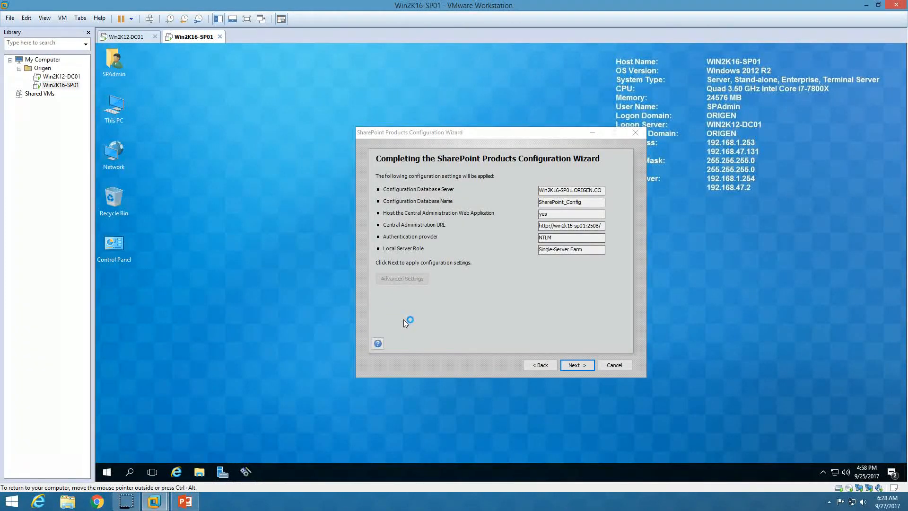
{"action": "left_click", "coordinate": [397, 290]}
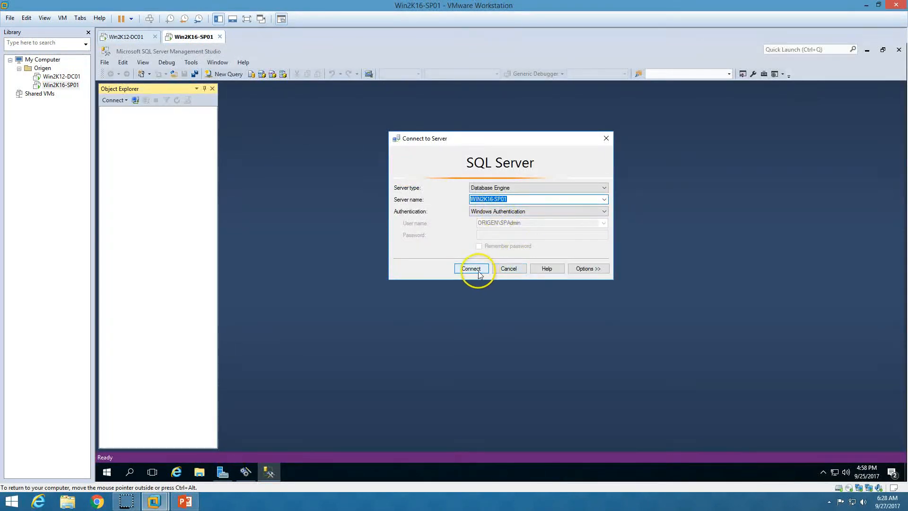
{"action": "left_click", "coordinate": [479, 274]}
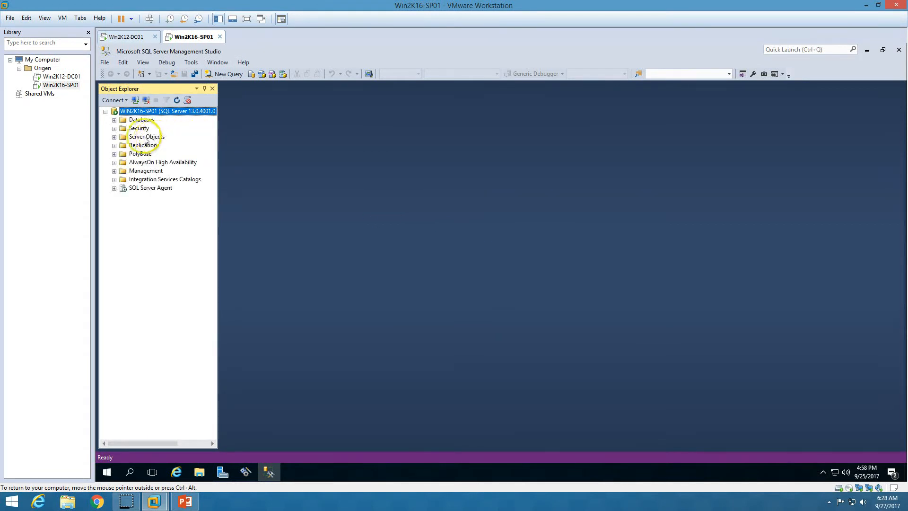
{"action": "left_click", "coordinate": [114, 120]}
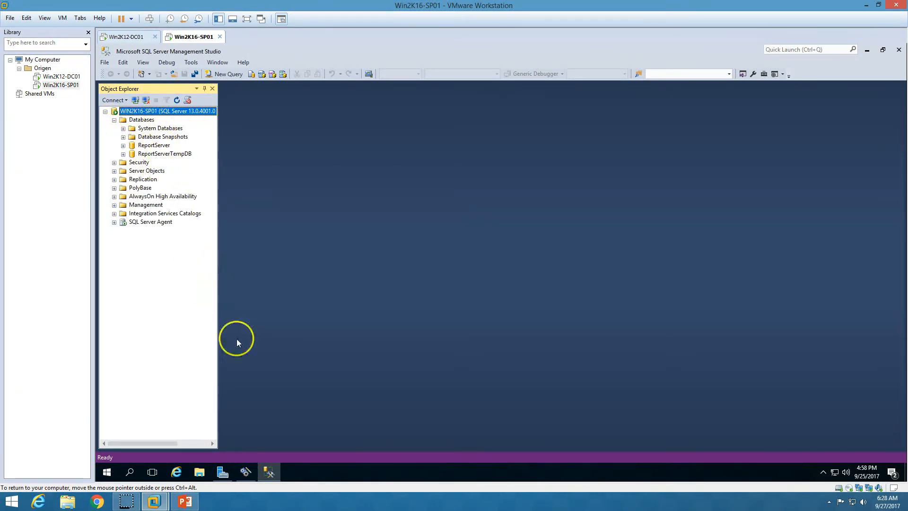
Check the configuration database name in the wizard summary, close SQL Server Management Studio and apply the farm configuration settings
{"action": "left_click", "coordinate": [247, 473]}
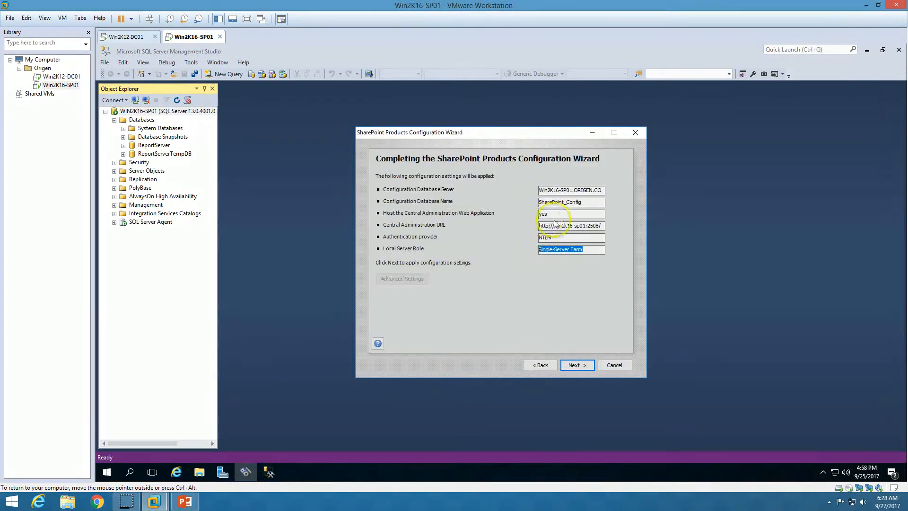
{"action": "left_click_drag", "start_coordinate": [586, 202], "coordinate": [534, 203]}
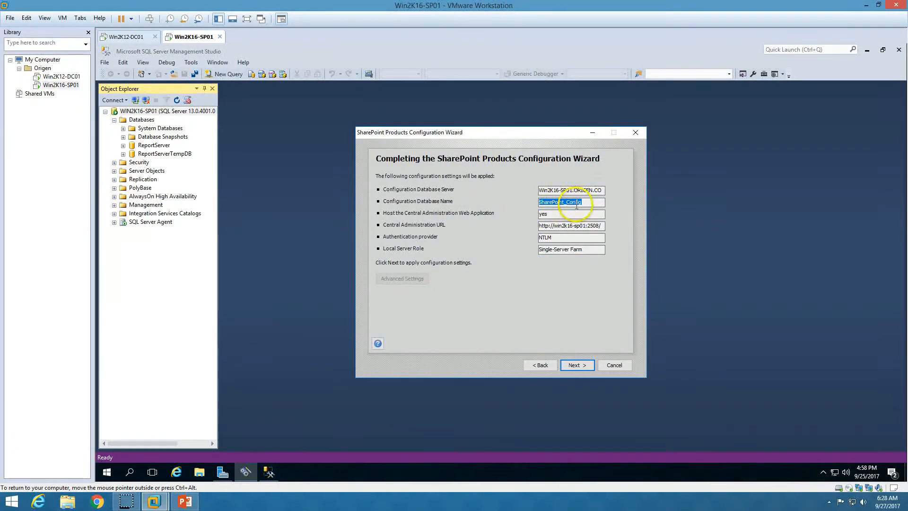
{"action": "left_click", "coordinate": [899, 50]}
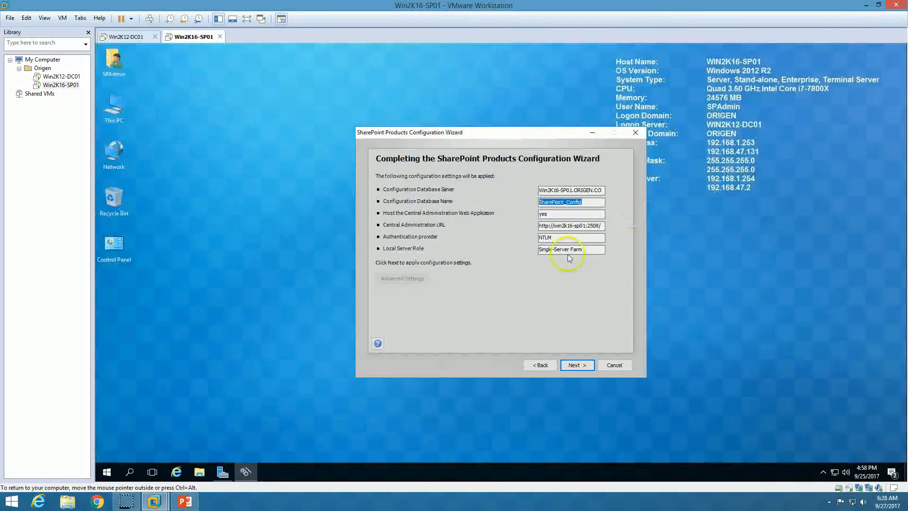
{"action": "left_click", "coordinate": [577, 365]}
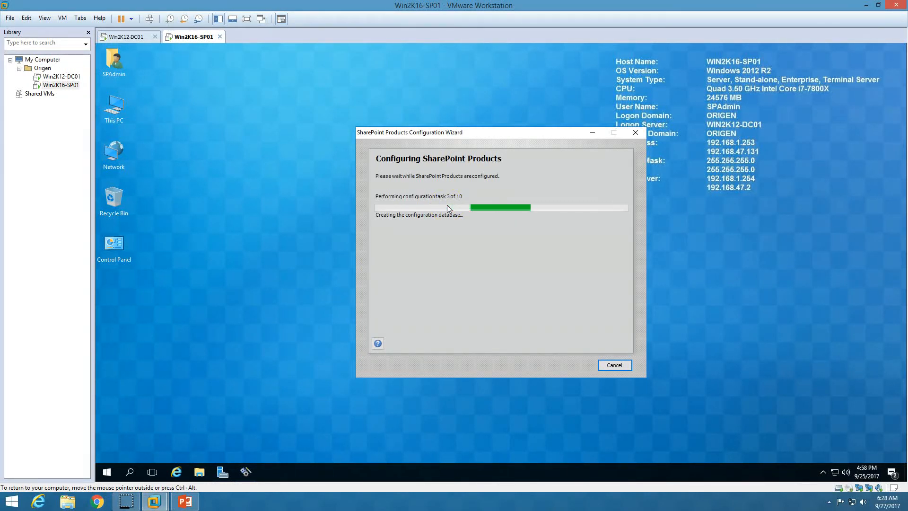
{"action": "right_click", "coordinate": [267, 253]}
{"action": "left_click", "coordinate": [288, 281]}
{"action": "left_click", "coordinate": [468, 228]}
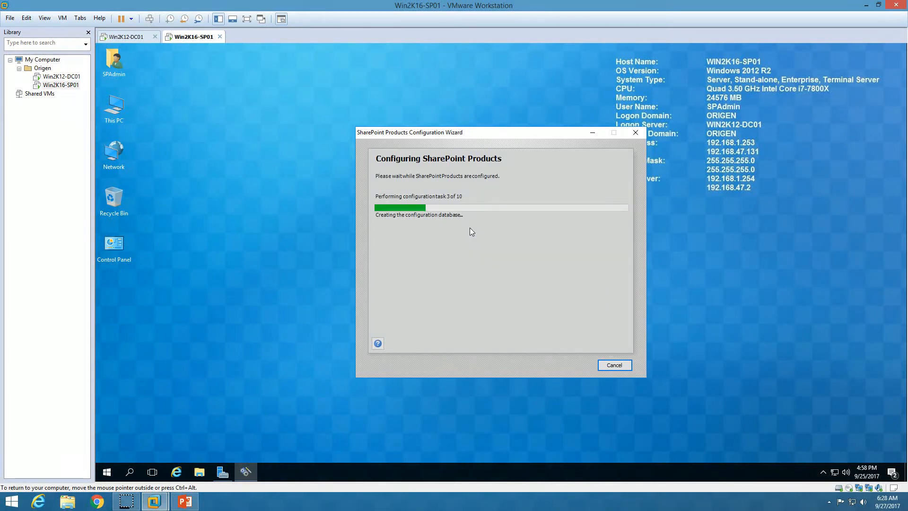
{"action": "left_click", "coordinate": [197, 501]}
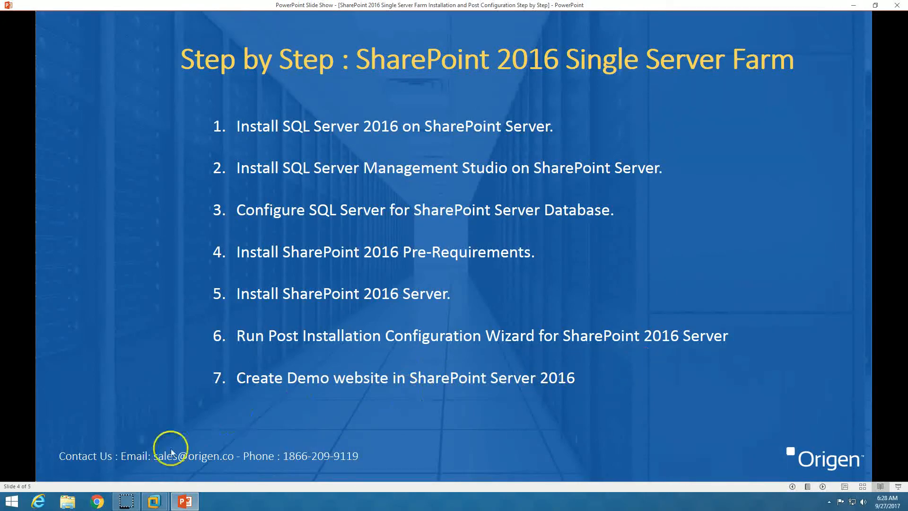
{"action": "left_click", "coordinate": [154, 501]}
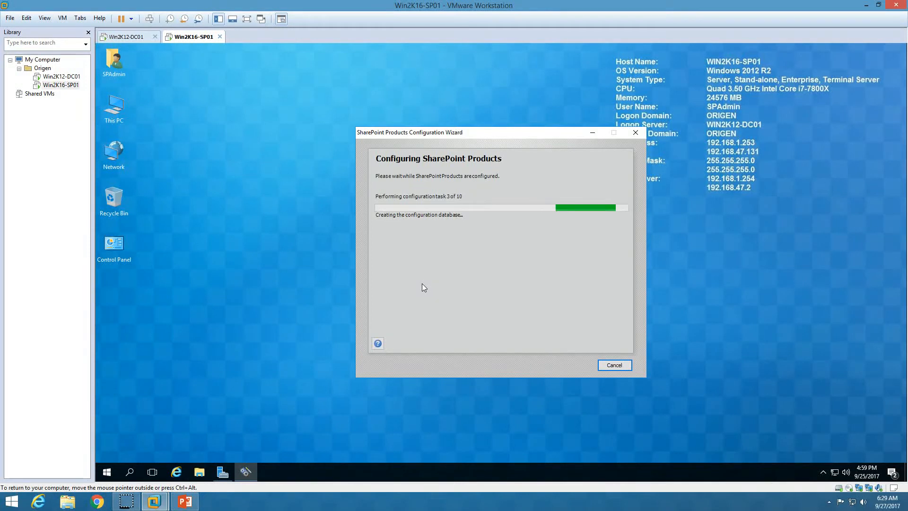
{"action": "left_click", "coordinate": [187, 391]}
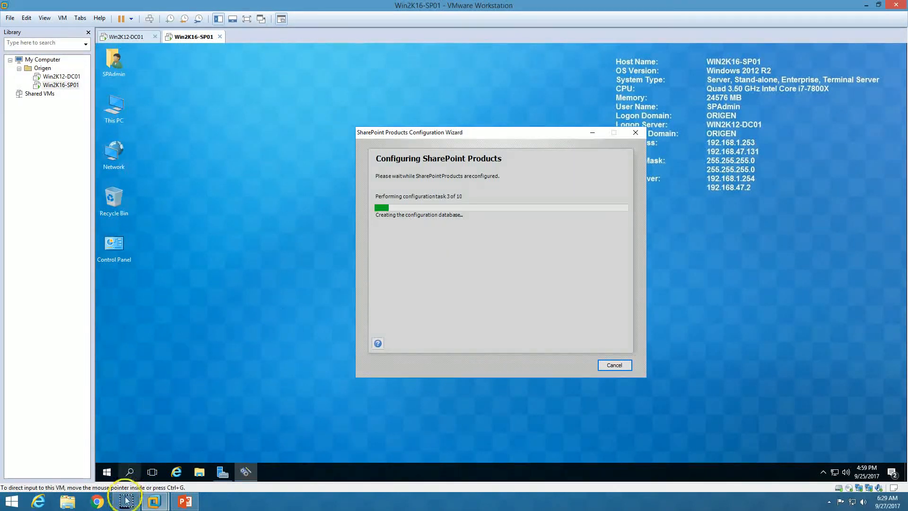
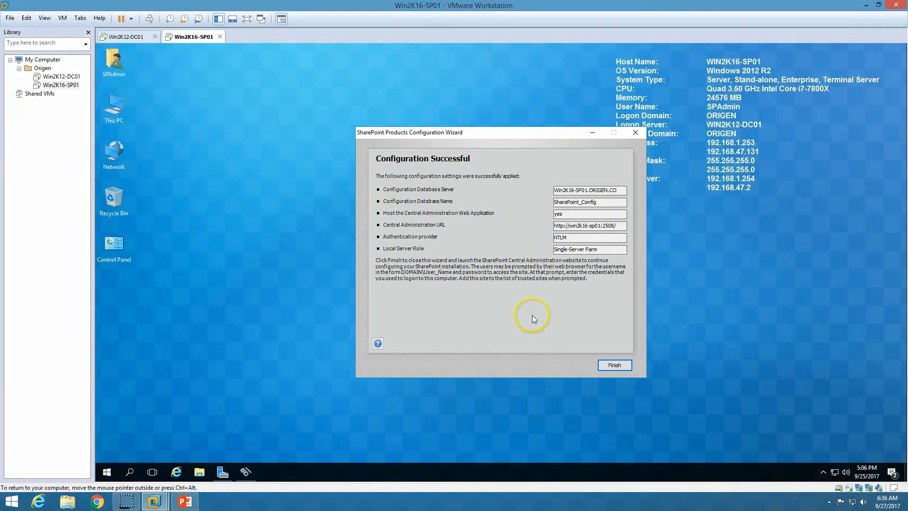
Finish the configuration wizard to launch Central Administration, then maximize the browser window and show its menu bar
{"action": "double_click", "coordinate": [570, 226]}
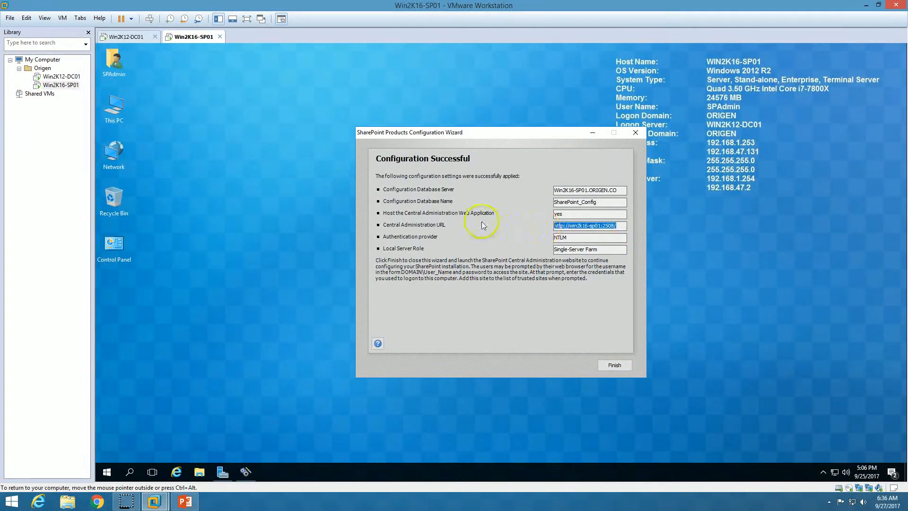
{"action": "left_click", "coordinate": [615, 365]}
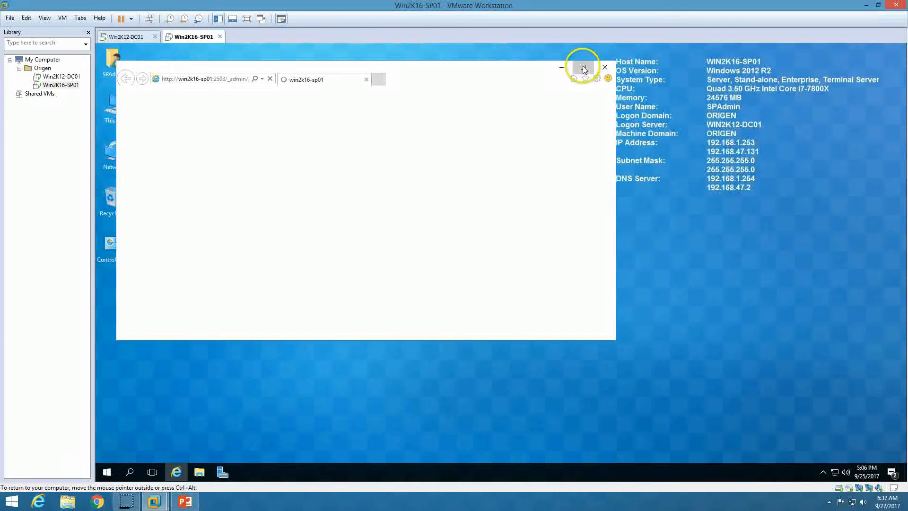
{"action": "left_click", "coordinate": [583, 67]}
{"action": "right_click", "coordinate": [546, 63]}
{"action": "left_click", "coordinate": [545, 64]}
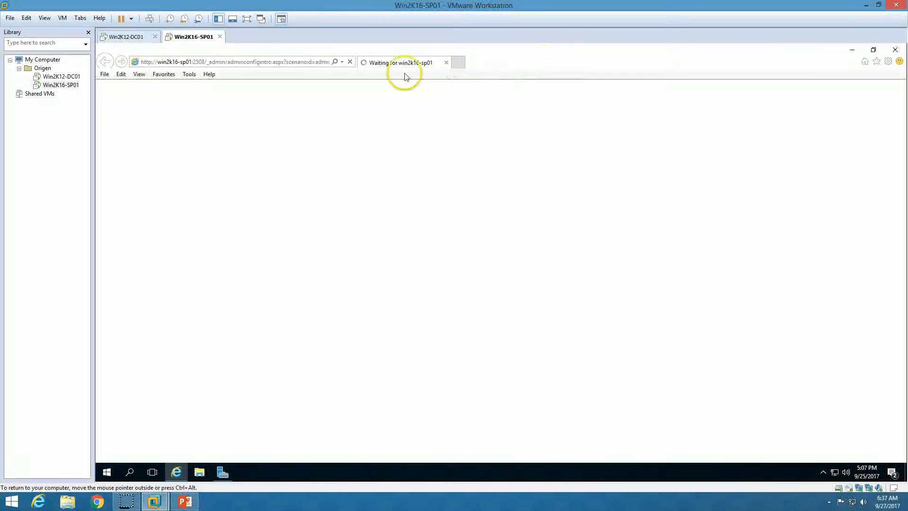
{"action": "left_click", "coordinate": [203, 63]}
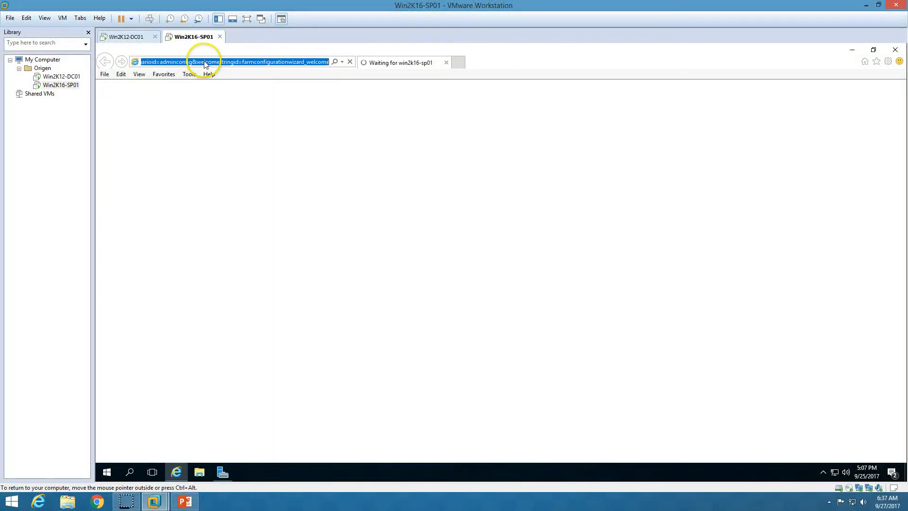
{"action": "left_click", "coordinate": [361, 126]}
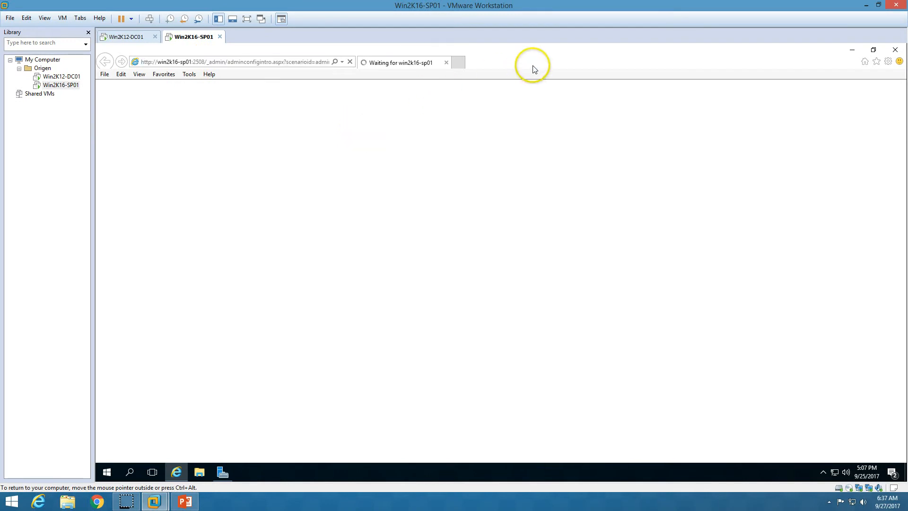
{"action": "left_click", "coordinate": [164, 68]}
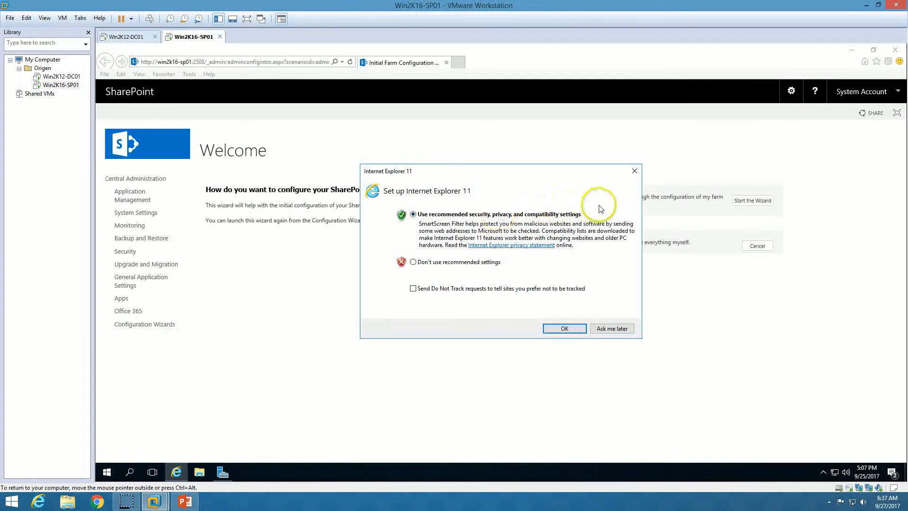
Accept Internet Explorer's recommended settings and decline participation in SharePoint's Customer Experience Improvement Program
{"action": "left_click", "coordinate": [566, 328]}
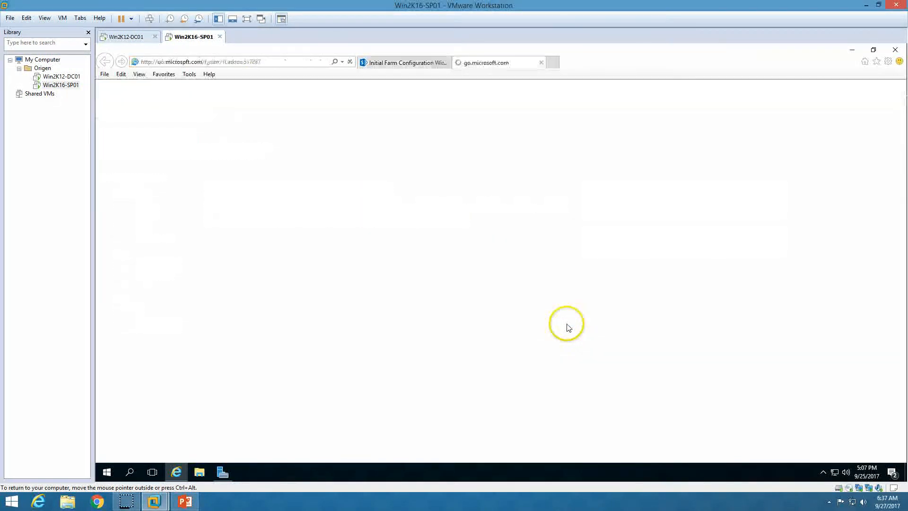
{"action": "left_click", "coordinate": [541, 63]}
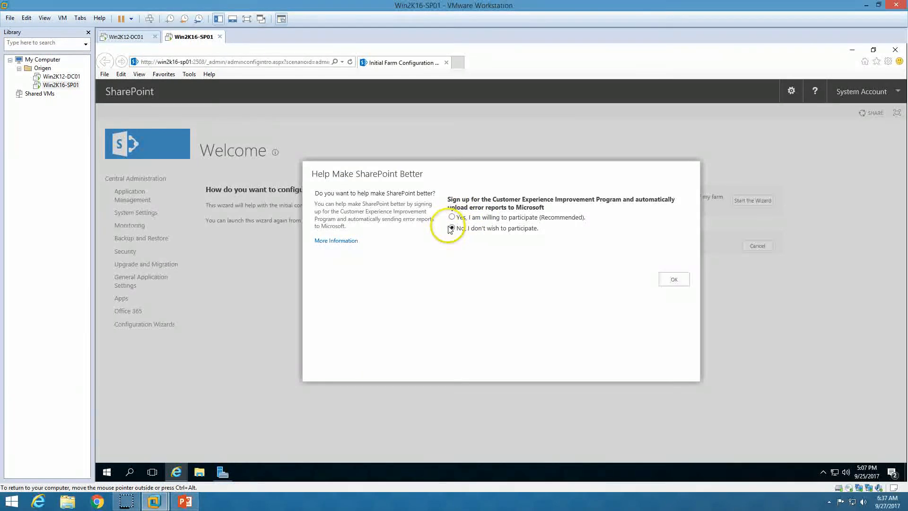
{"action": "left_click", "coordinate": [675, 283]}
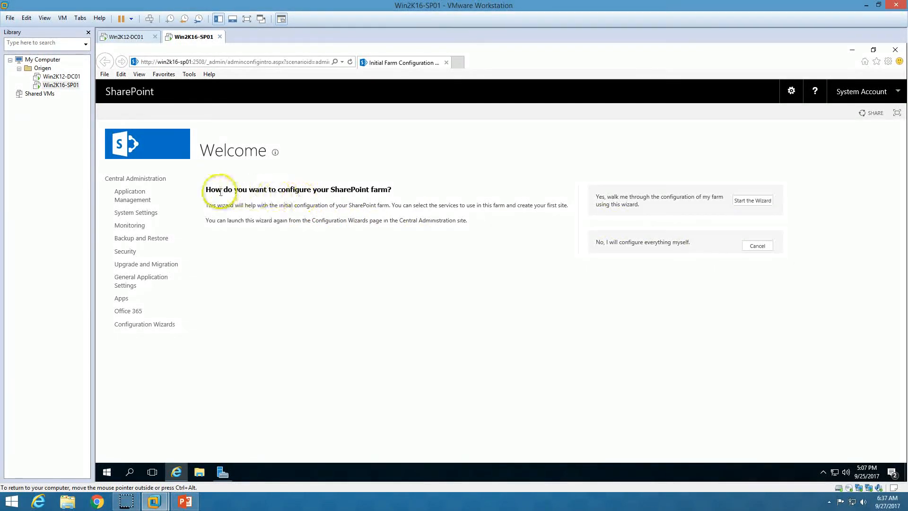
Start the initial farm configuration wizard and use the existing managed account ORIGEN\SPAdmin as the service account
{"action": "left_click_drag", "start_coordinate": [208, 190], "coordinate": [362, 185]}
{"action": "left_click", "coordinate": [450, 191]}
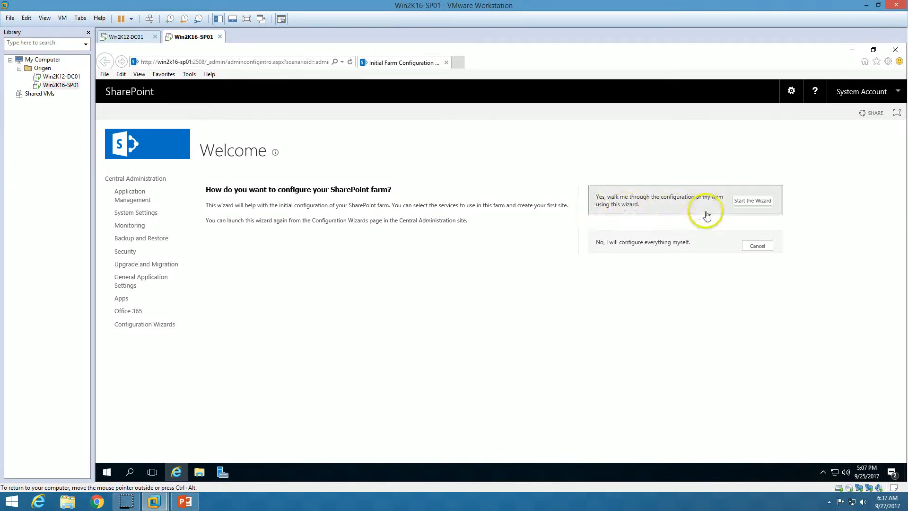
{"action": "left_click", "coordinate": [763, 208]}
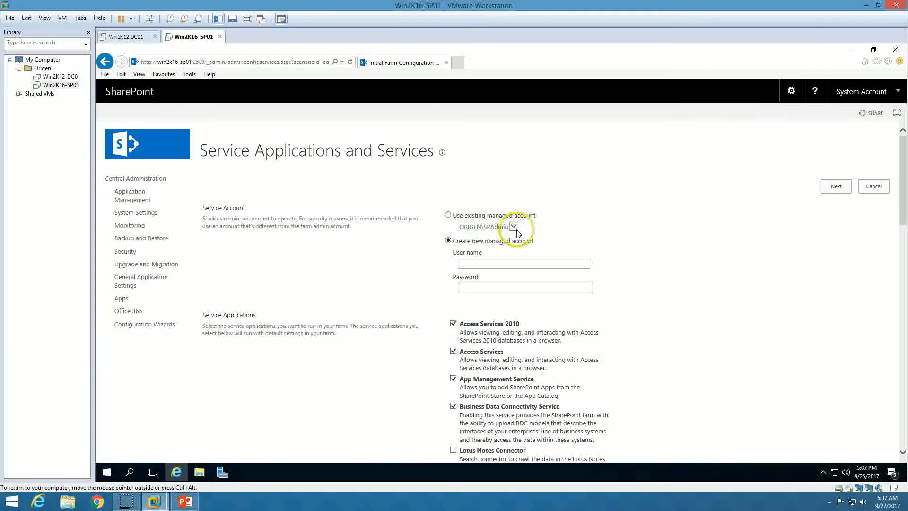
{"action": "left_click", "coordinate": [497, 217]}
{"action": "left_click", "coordinate": [492, 241]}
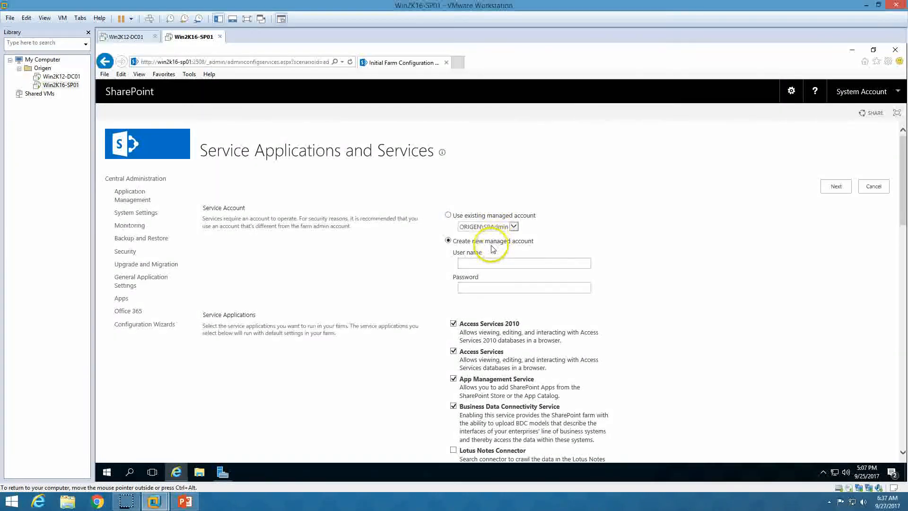
{"action": "left_click", "coordinate": [473, 218]}
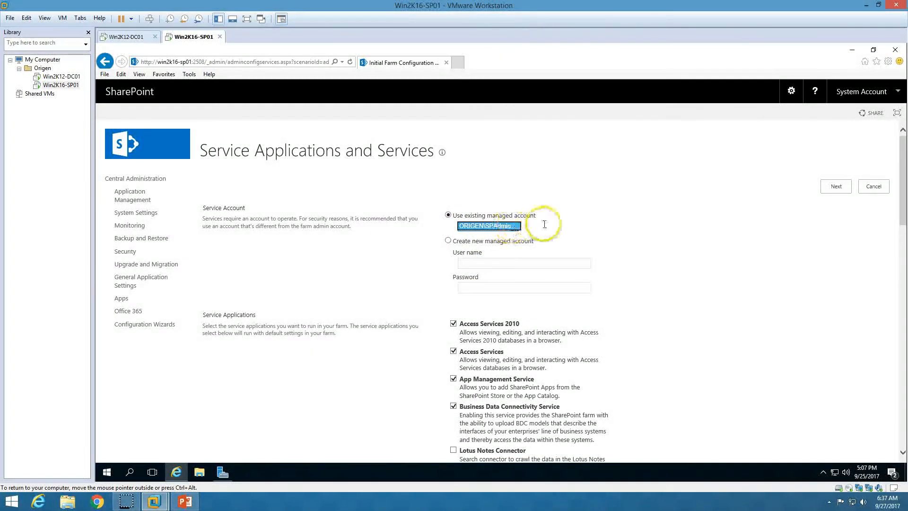
Review the service applications and services offered for the farm, keep the default selections and continue to site collection creation
{"action": "scroll", "coordinate": [526, 231], "scroll_direction": "down", "scroll_amount": 3}
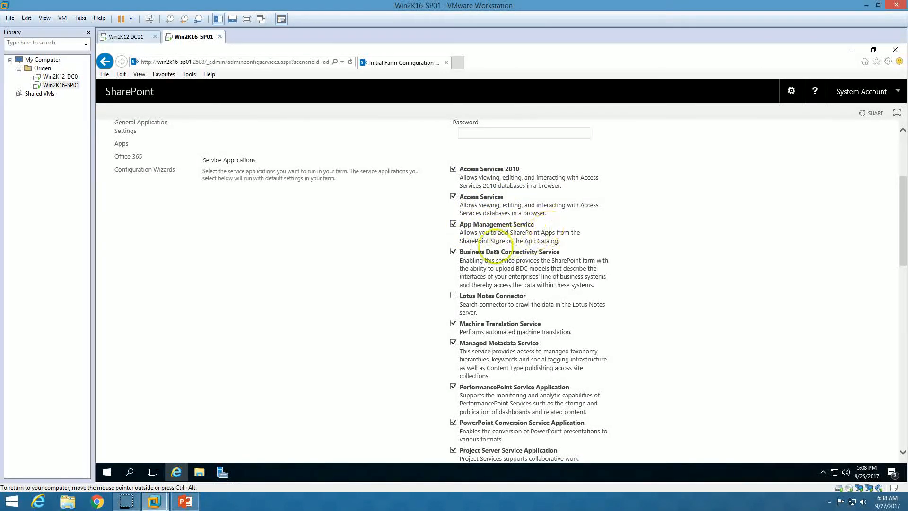
{"action": "scroll", "coordinate": [520, 274], "scroll_direction": "down", "scroll_amount": 1}
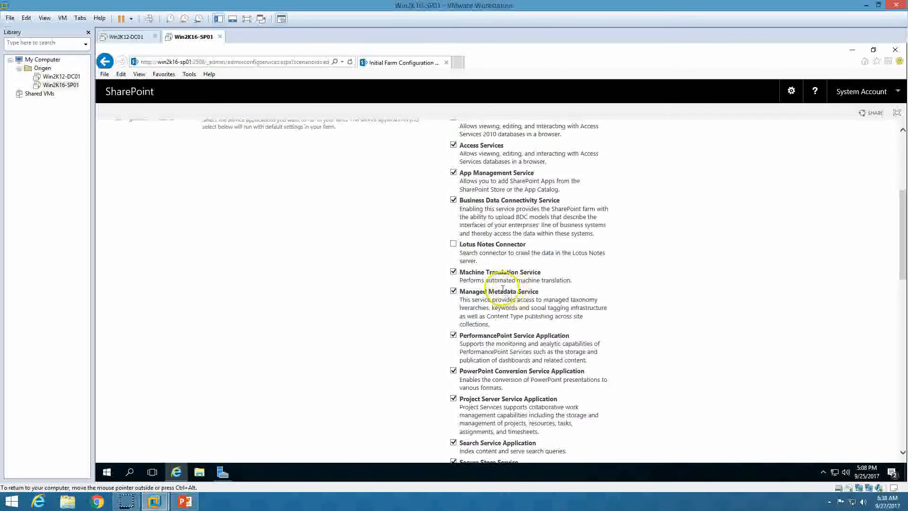
{"action": "scroll", "coordinate": [494, 296], "scroll_direction": "down", "scroll_amount": 5}
{"action": "scroll", "coordinate": [492, 303], "scroll_direction": "down", "scroll_amount": 5}
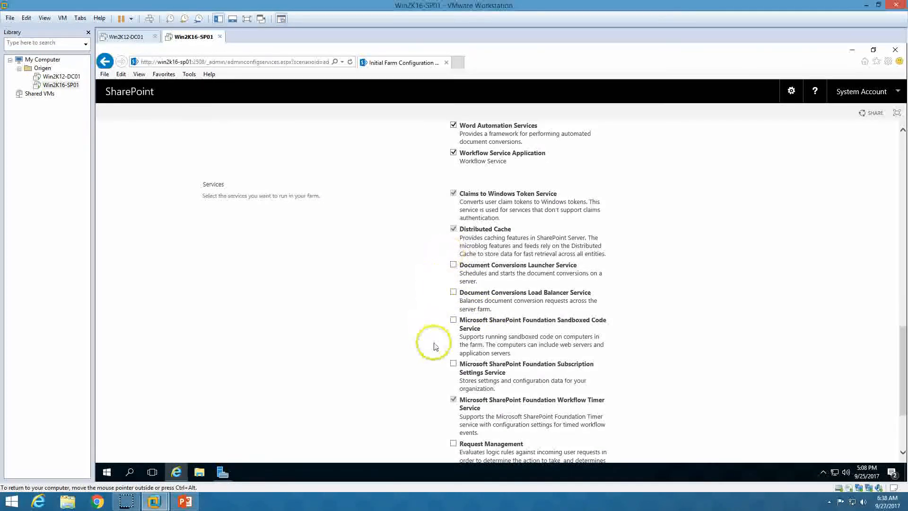
{"action": "scroll", "coordinate": [432, 345], "scroll_direction": "down", "scroll_amount": 3}
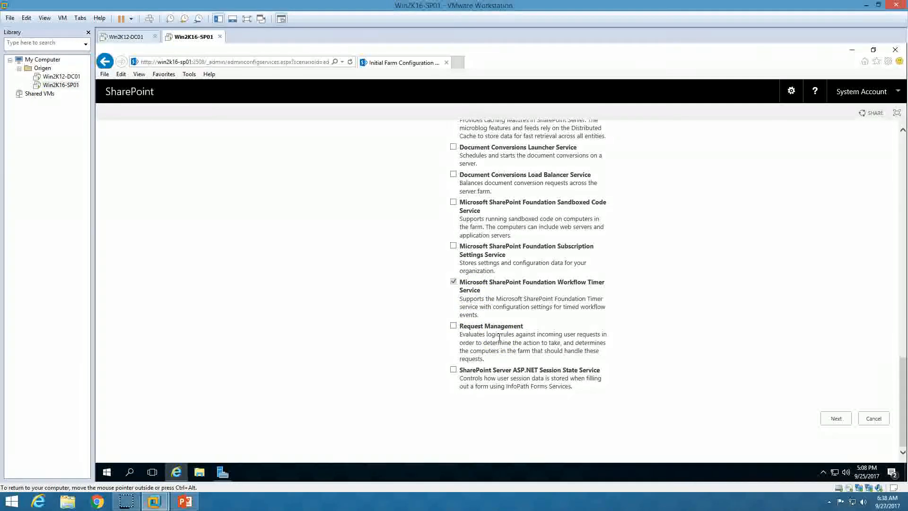
{"action": "scroll", "coordinate": [493, 334], "scroll_direction": "up", "scroll_amount": 15}
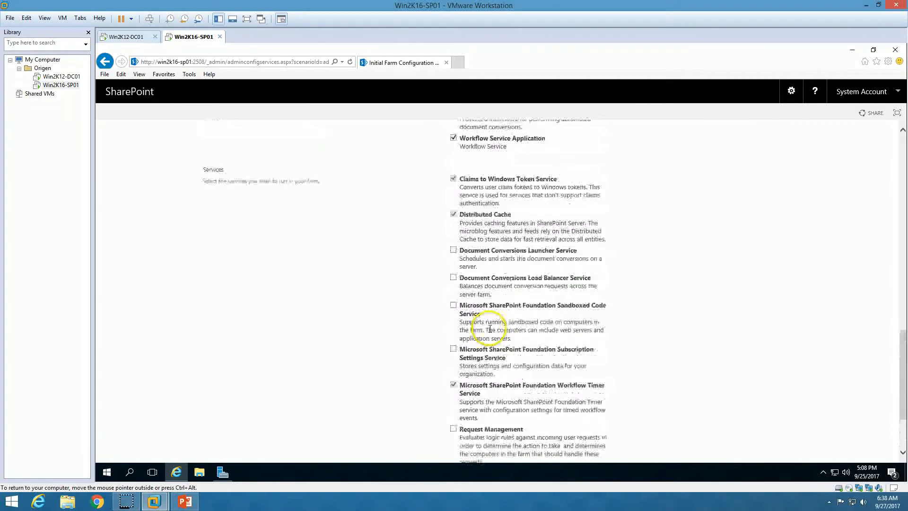
{"action": "scroll", "coordinate": [491, 328], "scroll_direction": "up", "scroll_amount": 3}
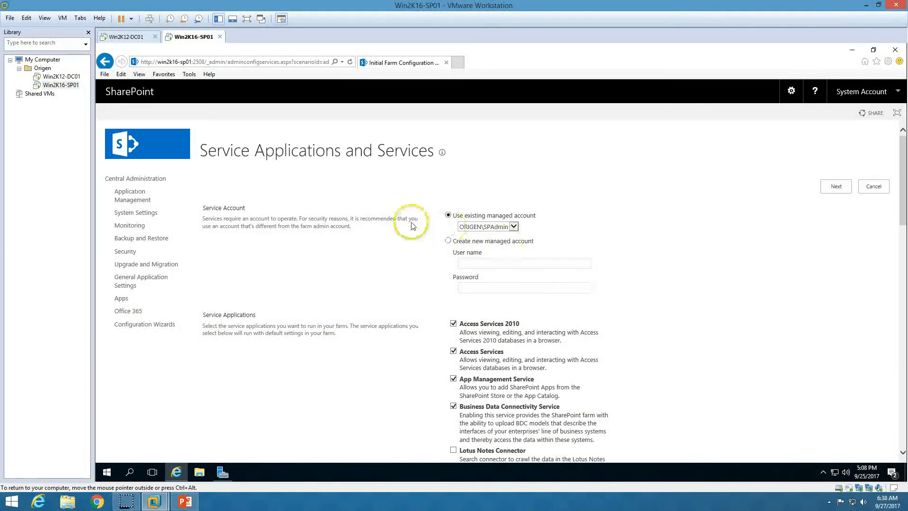
{"action": "left_click", "coordinate": [836, 188]}
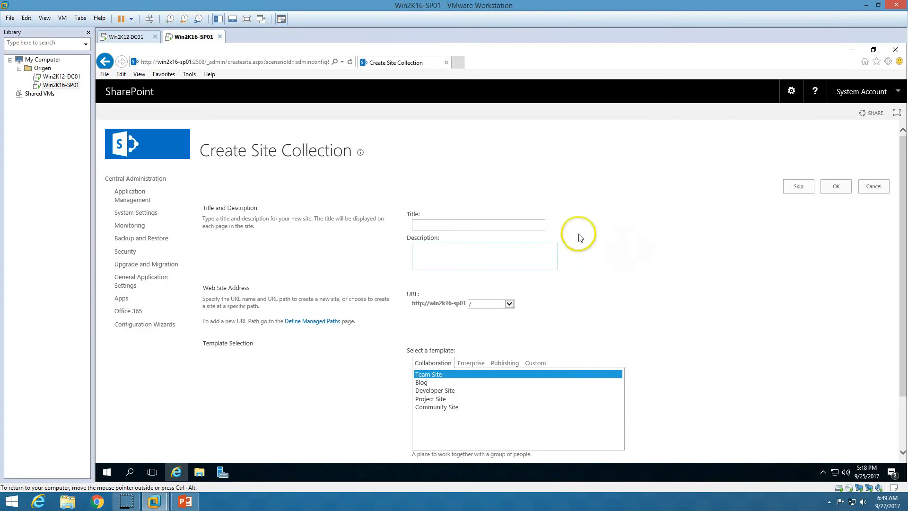
Put the new site collection under the /sites/ path, title it "Origen Demo" and describe it as "This is SP216 Demo Site"
{"action": "left_click", "coordinate": [511, 305]}
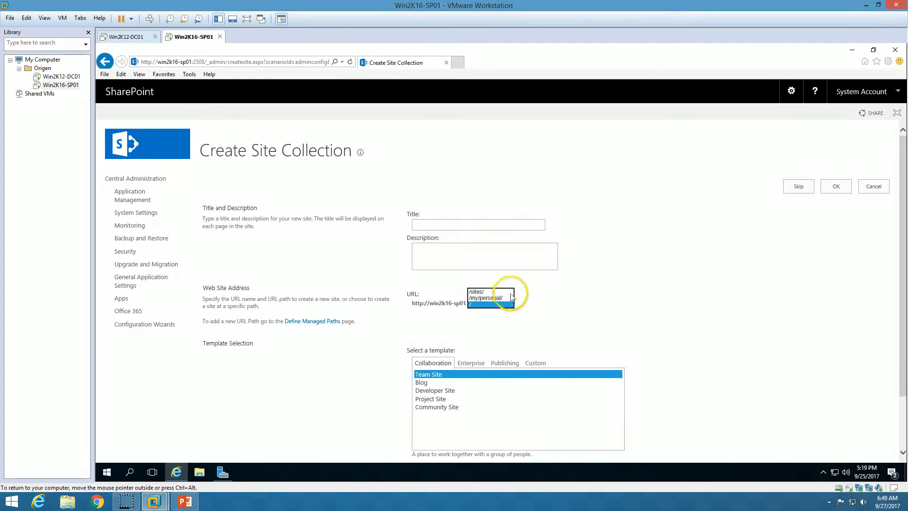
{"action": "left_click", "coordinate": [508, 294]}
{"action": "left_click", "coordinate": [457, 224]}
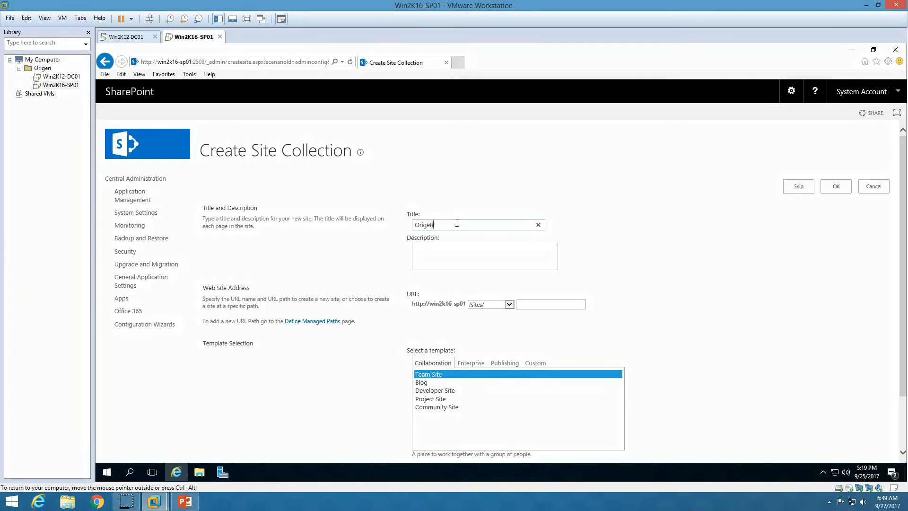
{"action": "type", "text": "Origen Demo"}
{"action": "left_click", "coordinate": [454, 255]}
{"action": "type", "text": "This is SP216 Demo Site"}
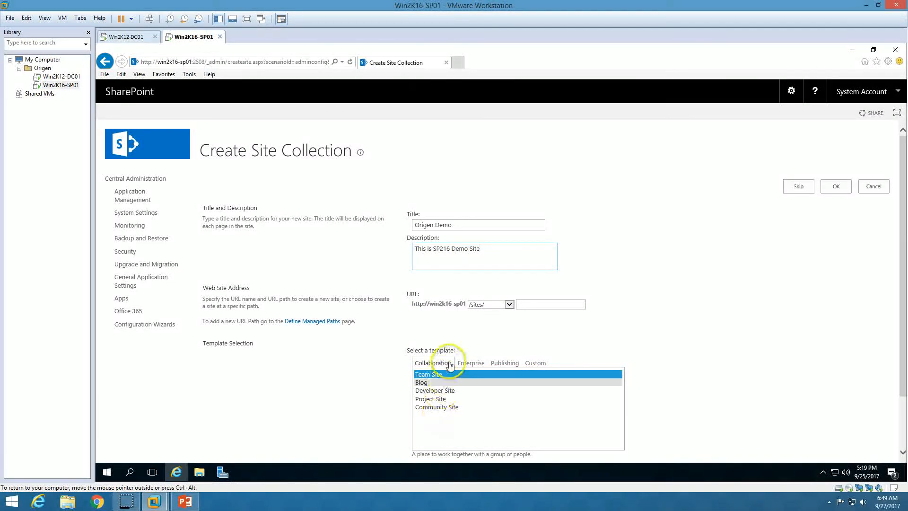
Look through the Enterprise, Publishing and Custom site templates offered for the new site collection
{"action": "left_click", "coordinate": [471, 364]}
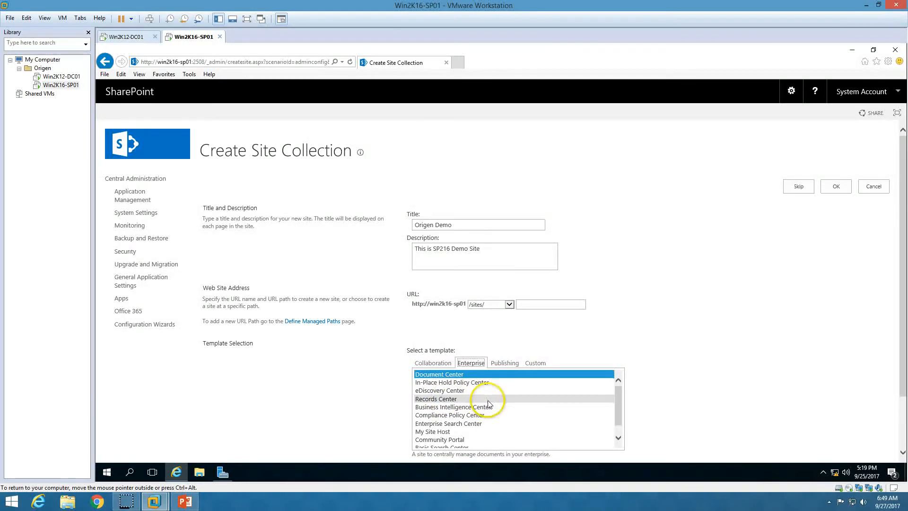
{"action": "left_click", "coordinate": [458, 432]}
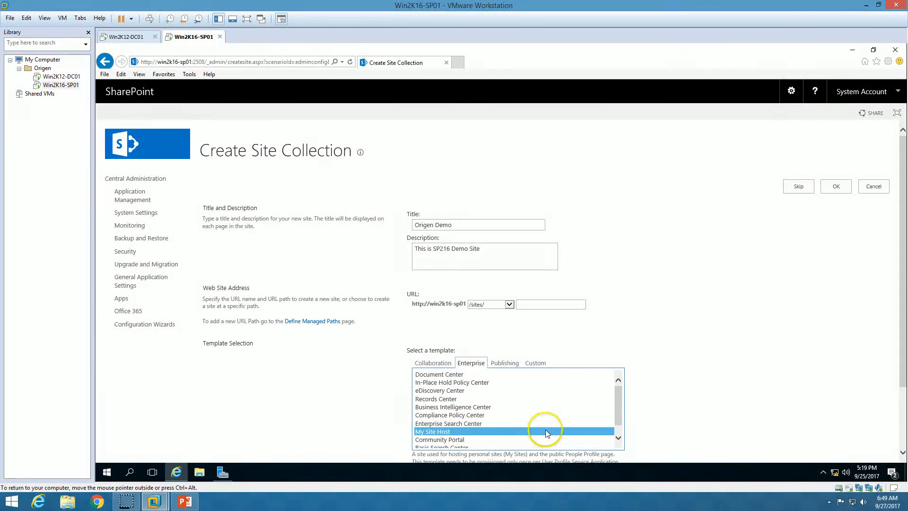
{"action": "scroll", "coordinate": [546, 429], "scroll_direction": "down", "scroll_amount": 1}
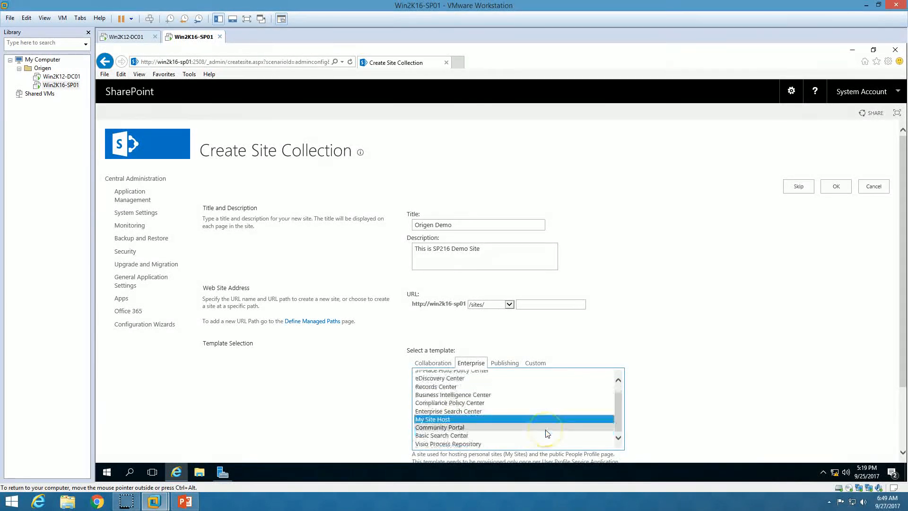
{"action": "left_click", "coordinate": [505, 363]}
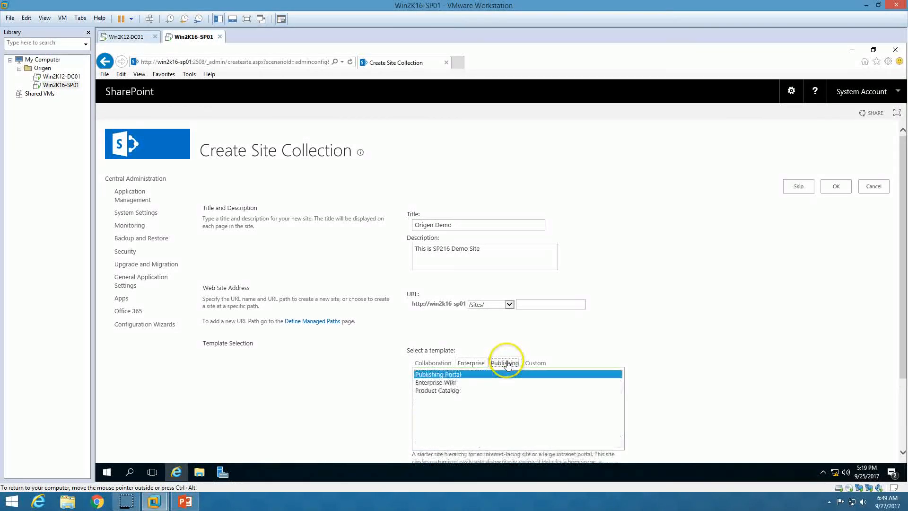
{"action": "left_click", "coordinate": [452, 383]}
{"action": "left_click", "coordinate": [456, 391]}
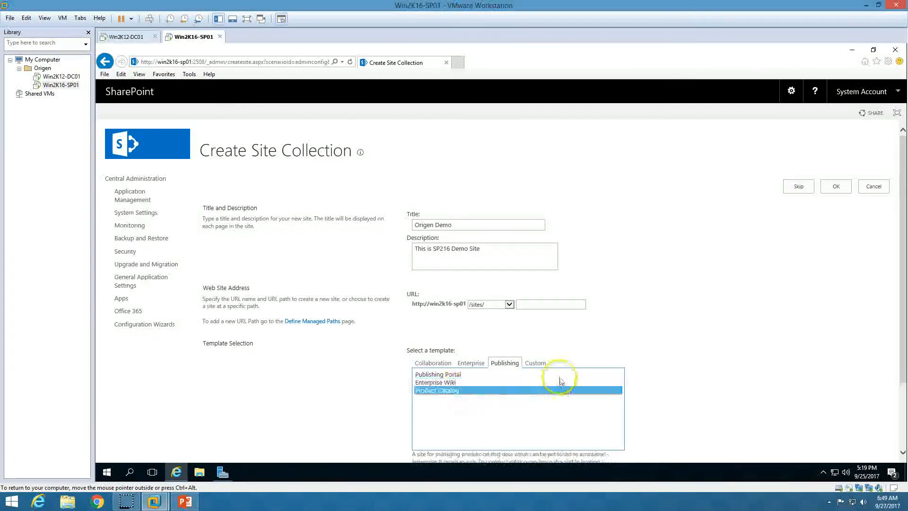
{"action": "left_click", "coordinate": [535, 363]}
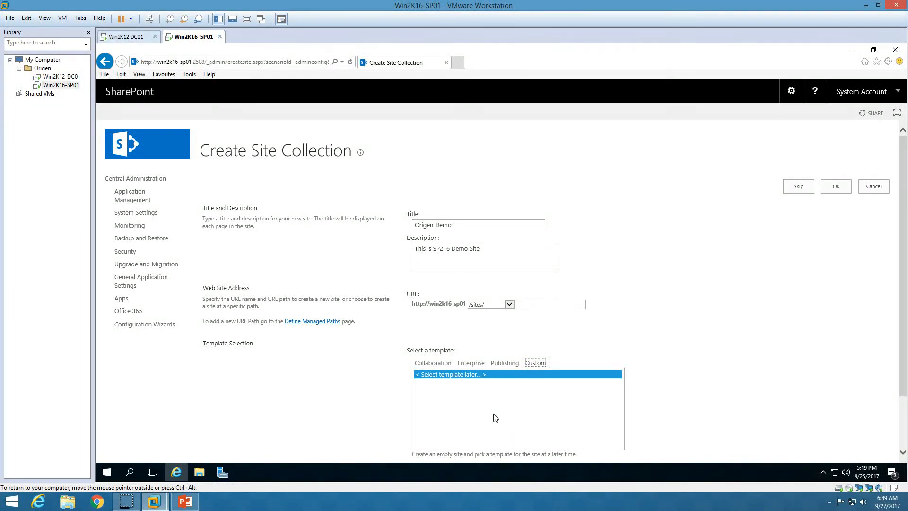
Look over the Collaboration templates and choose Team Site for the new site collection
{"action": "left_click", "coordinate": [432, 364]}
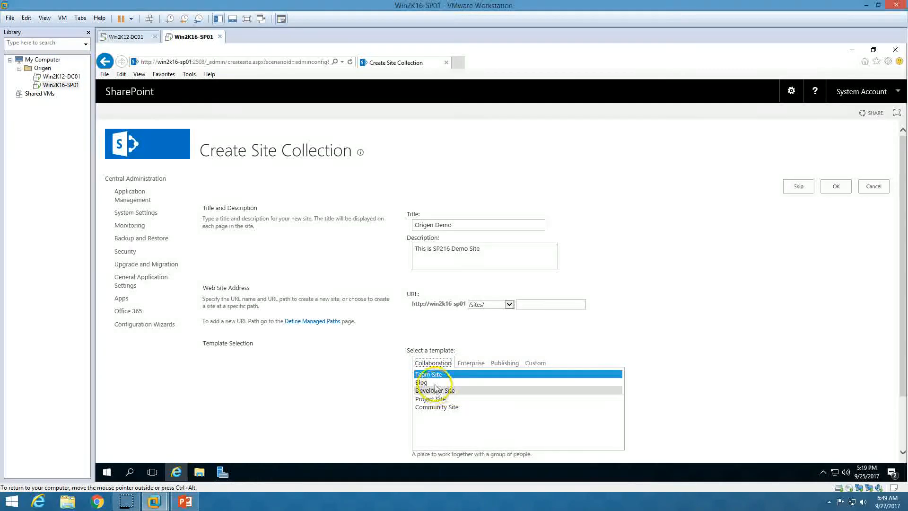
{"action": "left_click", "coordinate": [436, 383]}
{"action": "left_click", "coordinate": [429, 374]}
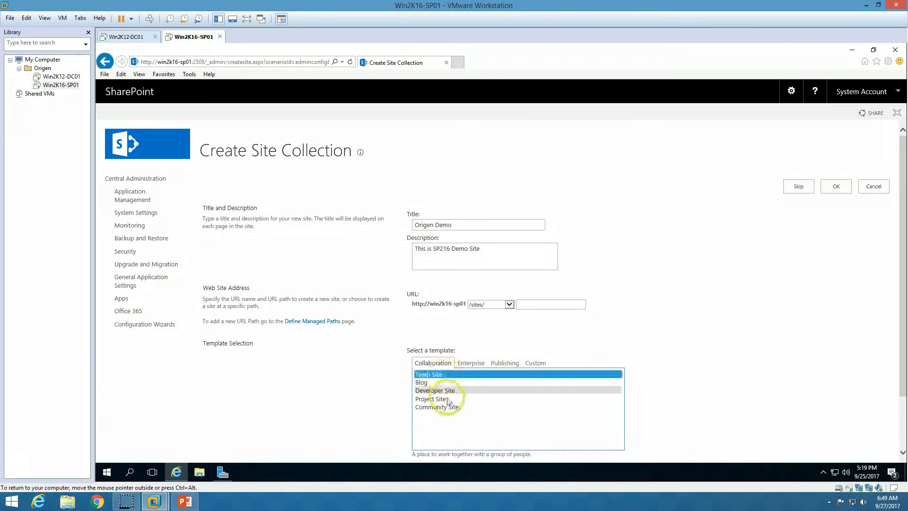
{"action": "left_click", "coordinate": [450, 399]}
{"action": "left_click", "coordinate": [452, 407]}
{"action": "left_click", "coordinate": [440, 383]}
{"action": "left_click", "coordinate": [430, 373]}
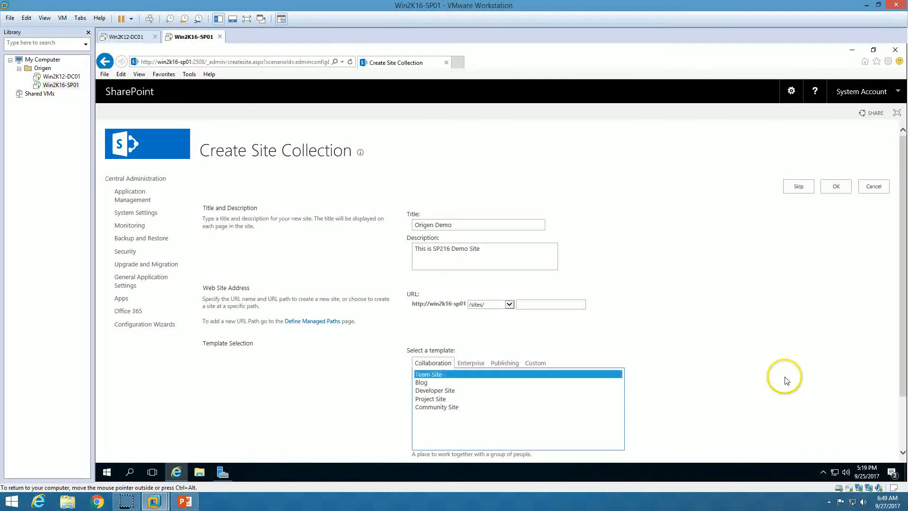
Set the site collection's URL name under /sites/ to OrigenDemo and create the site collection
{"action": "scroll", "coordinate": [786, 373], "scroll_direction": "down", "scroll_amount": 3}
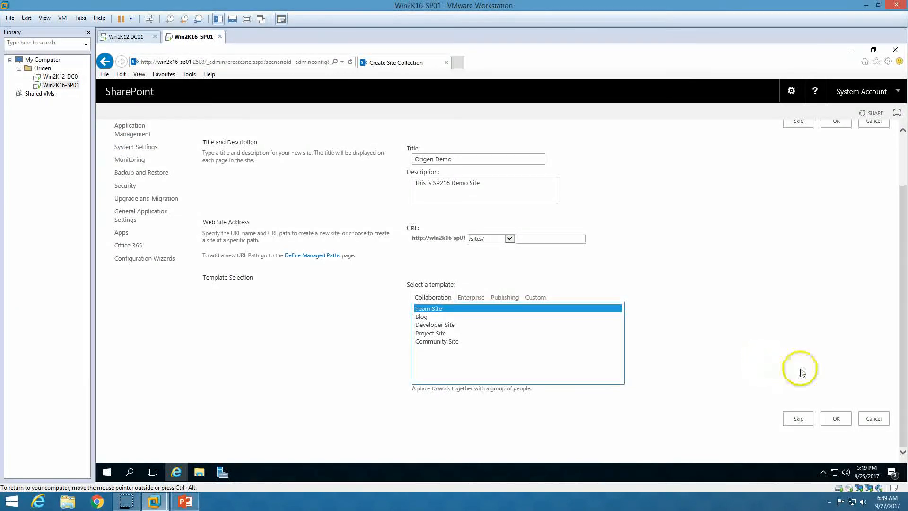
{"action": "left_click", "coordinate": [837, 419]}
{"action": "left_click", "coordinate": [520, 266]}
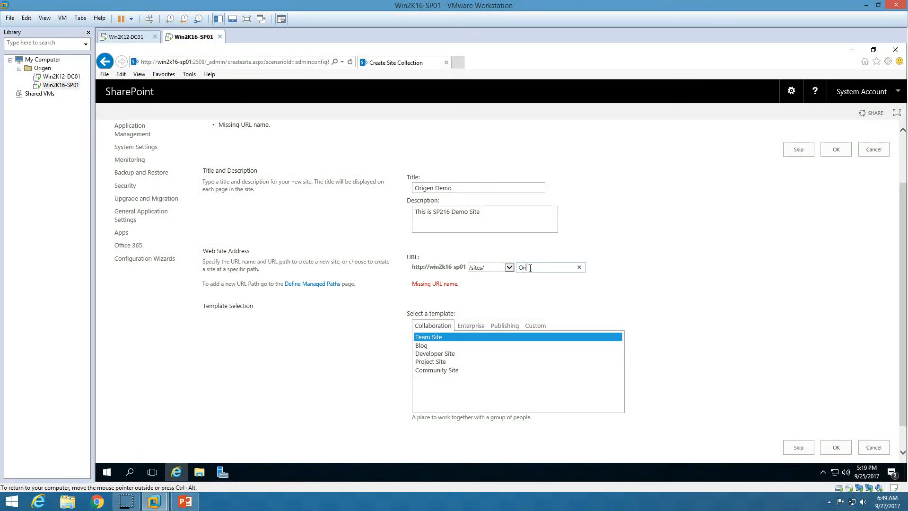
{"action": "type", "text": "Origen-Demo"}
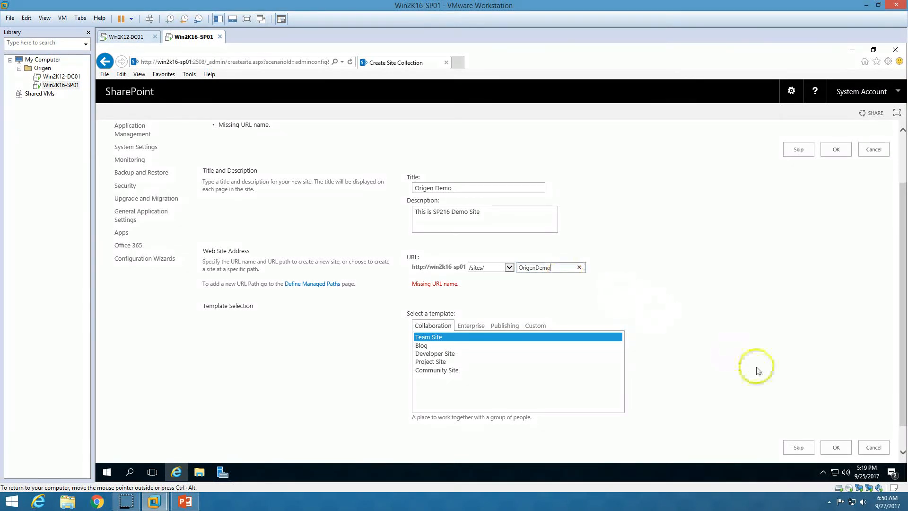
{"action": "left_click", "coordinate": [837, 447]}
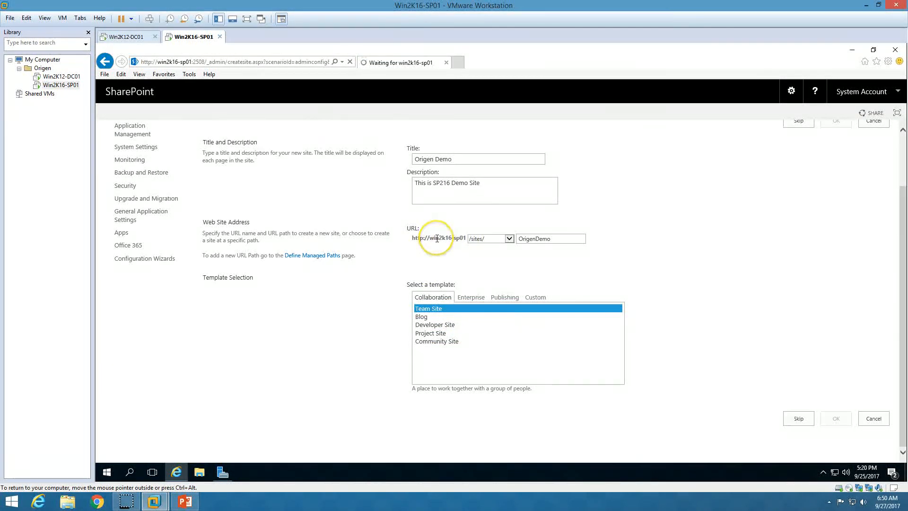
{"action": "left_click", "coordinate": [483, 229]}
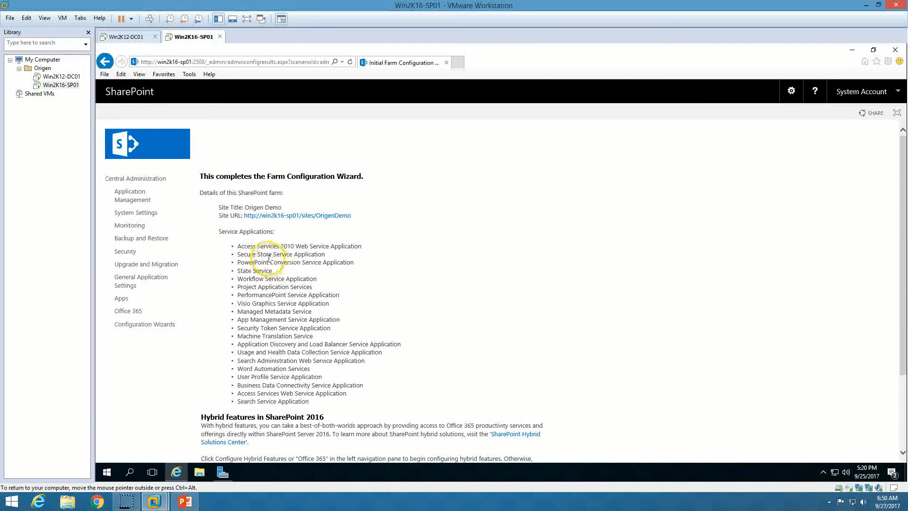
Copy the new Origen Demo site's link from the farm configuration results and open the site
{"action": "left_click_drag", "start_coordinate": [203, 178], "coordinate": [336, 178]}
{"action": "left_click", "coordinate": [397, 182]}
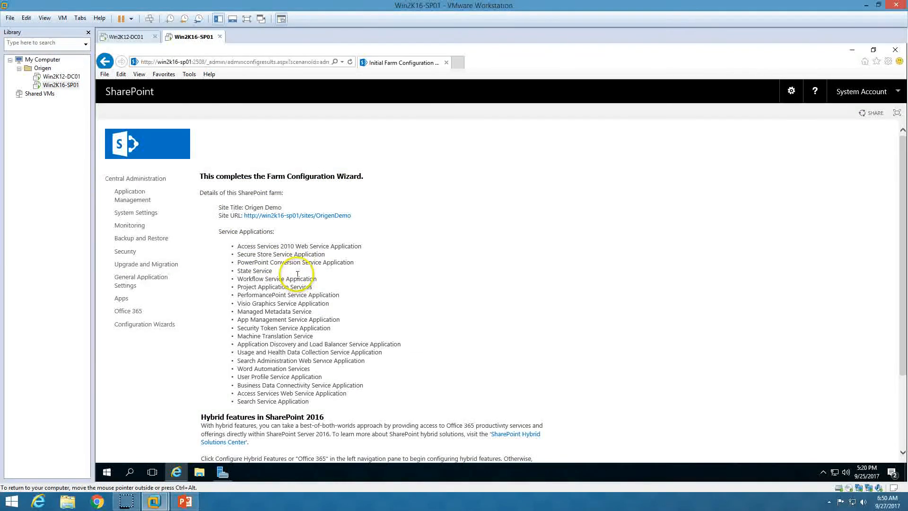
{"action": "right_click", "coordinate": [291, 217]}
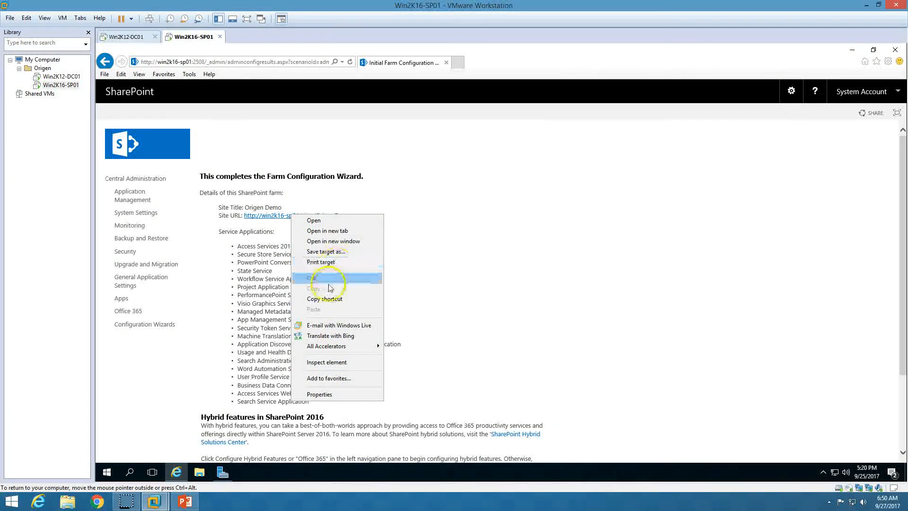
{"action": "left_click", "coordinate": [345, 298]}
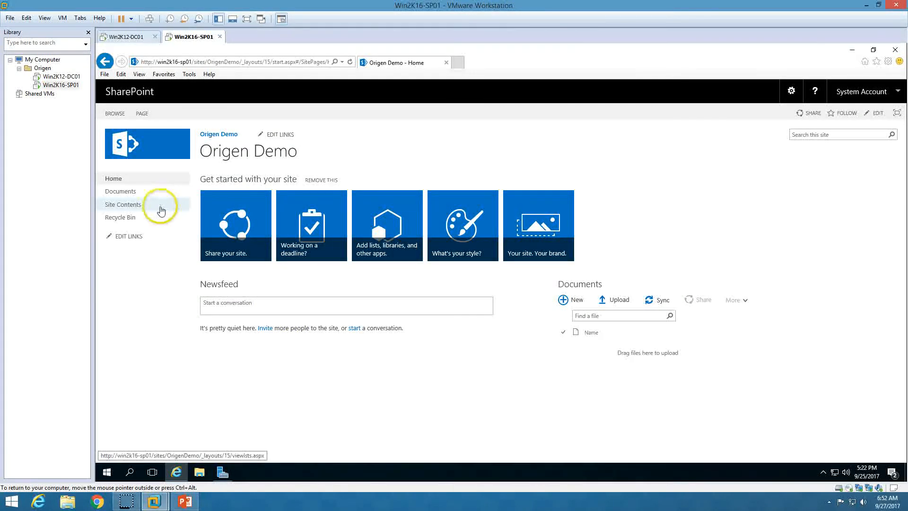
View the demo site's Documents library and Site Contents, and return to its home page
{"action": "left_click", "coordinate": [142, 197]}
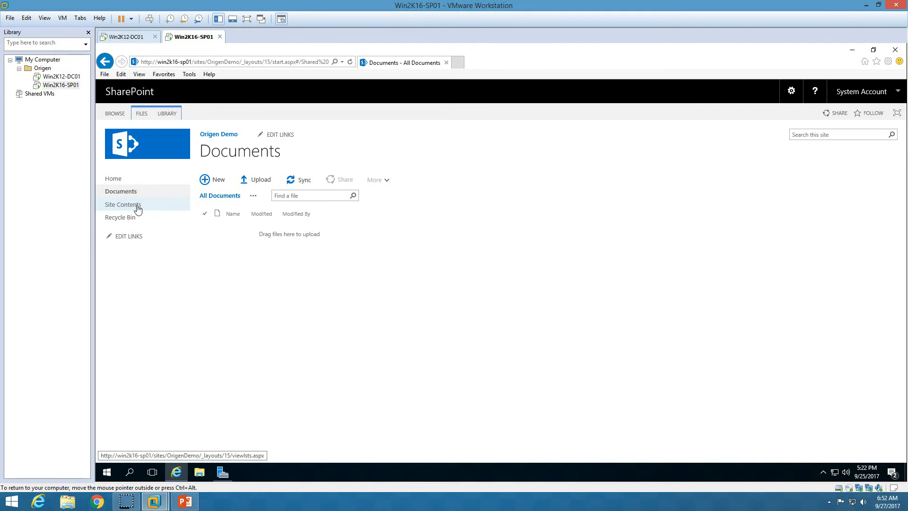
{"action": "left_click", "coordinate": [137, 207]}
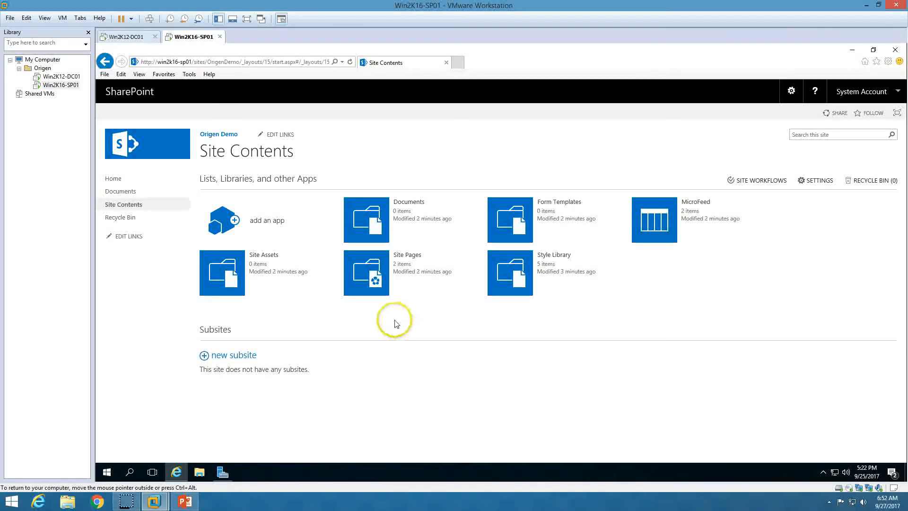
{"action": "left_click", "coordinate": [116, 180]}
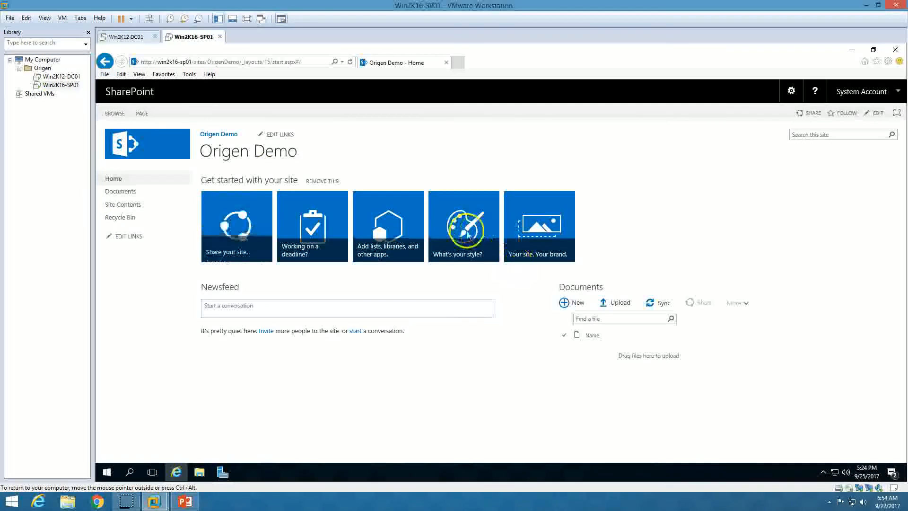
Open the site's home page for editing, look over its web parts, save the page and dismiss the AutoComplete prompt
{"action": "left_click", "coordinate": [877, 114]}
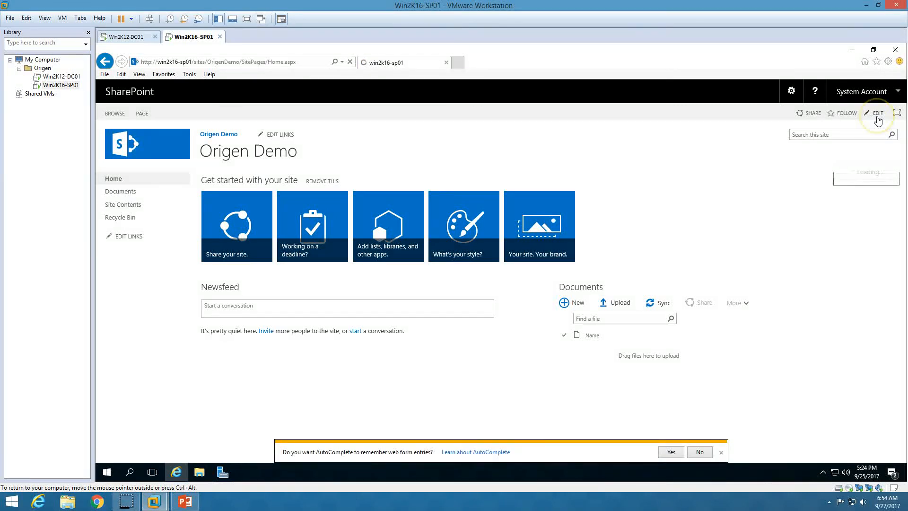
{"action": "left_click", "coordinate": [727, 250]}
{"action": "scroll", "coordinate": [689, 298], "scroll_direction": "down", "scroll_amount": 2}
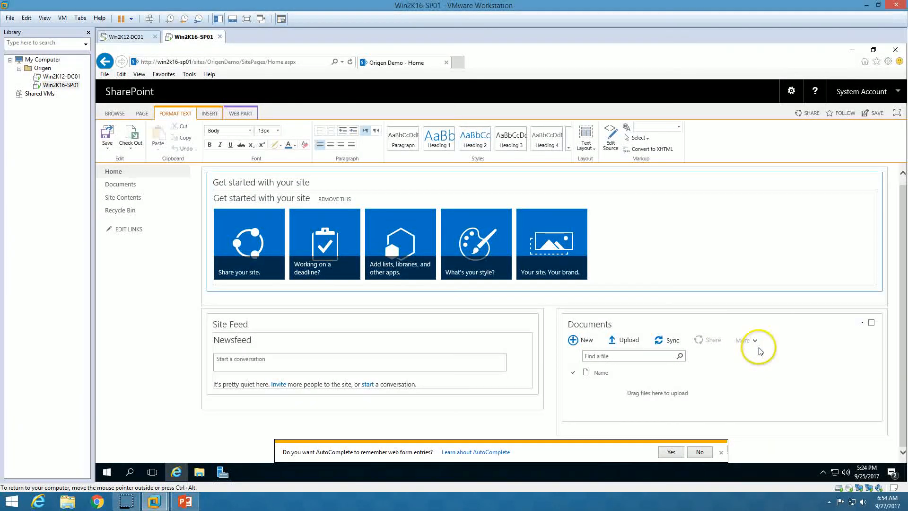
{"action": "left_click", "coordinate": [721, 453]}
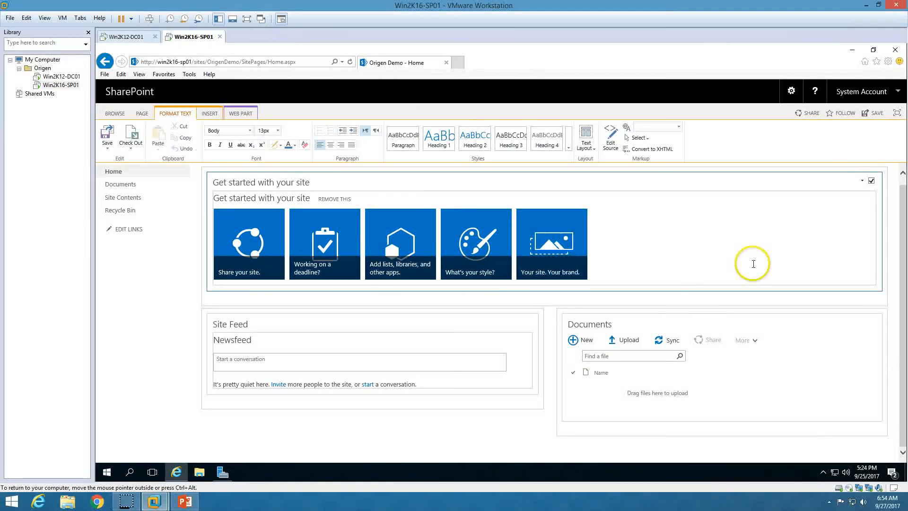
{"action": "left_click", "coordinate": [876, 118]}
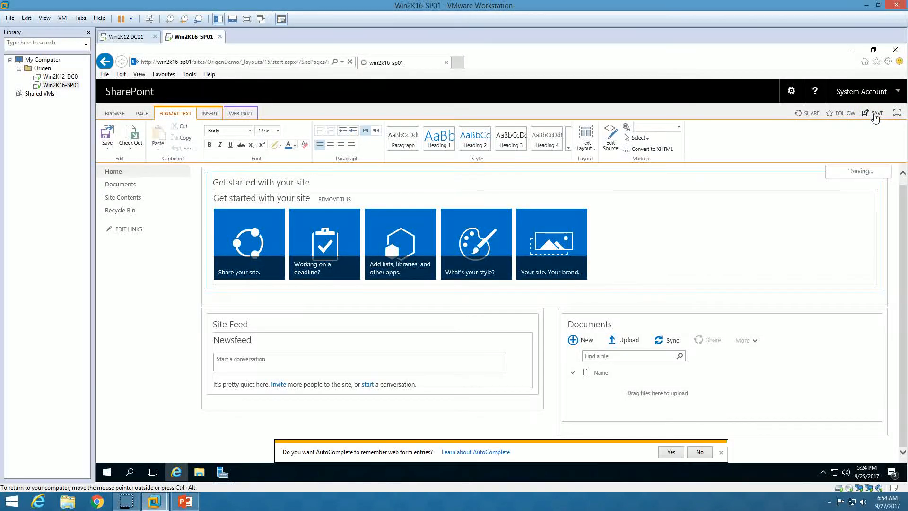
{"action": "left_click", "coordinate": [720, 453]}
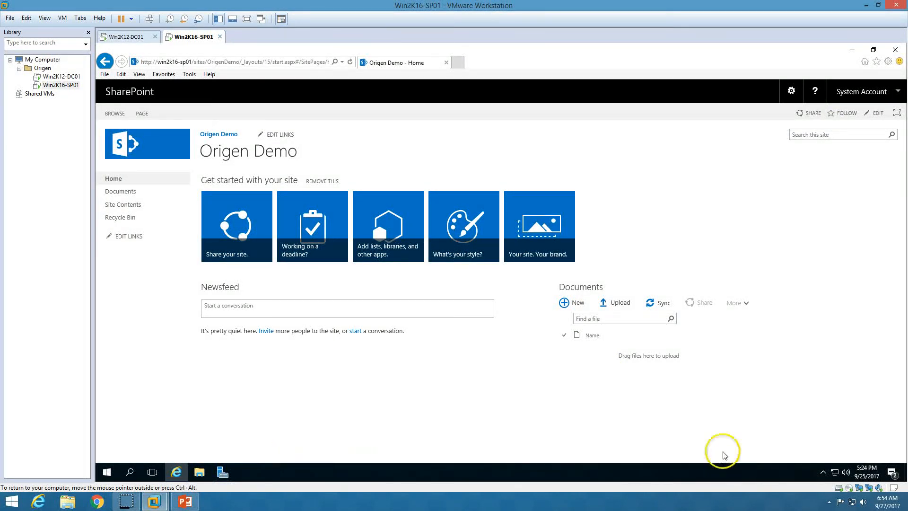
Open the demo site's settings and look over the available administration options
{"action": "left_click", "coordinate": [791, 92]}
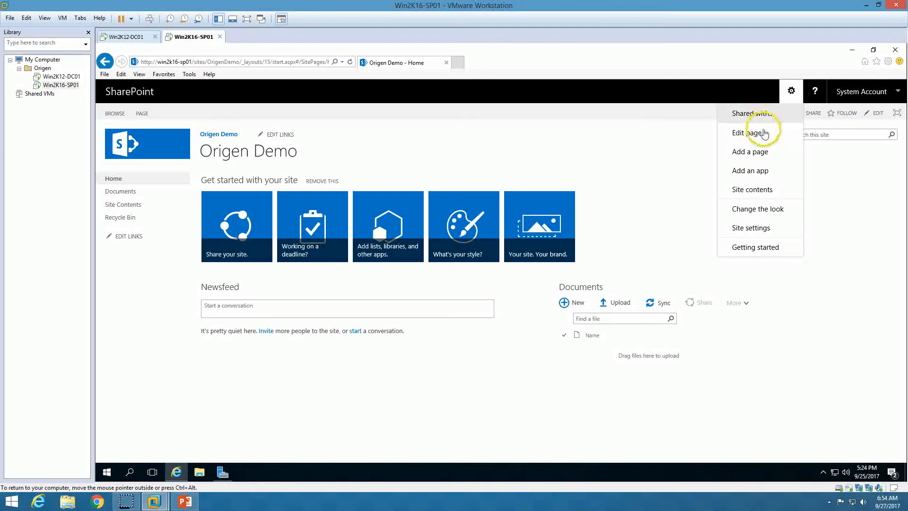
{"action": "left_click", "coordinate": [760, 228]}
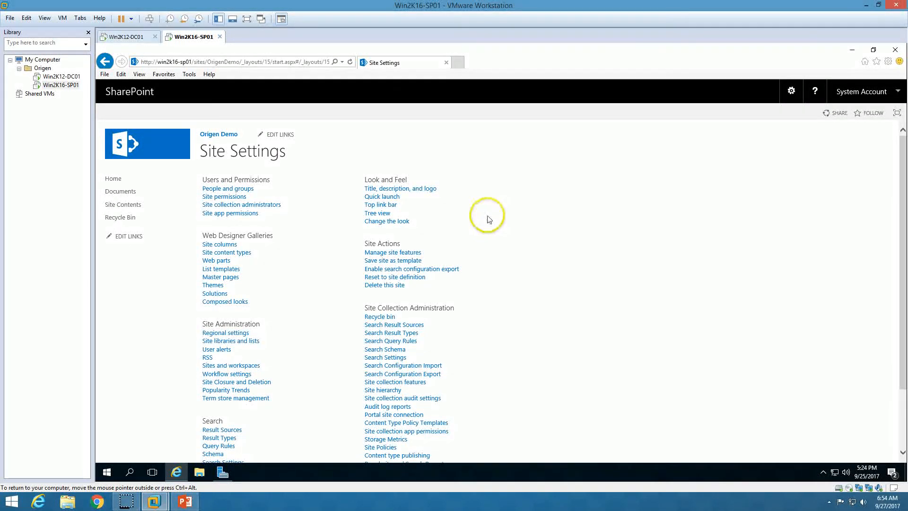
{"action": "scroll", "coordinate": [524, 206], "scroll_direction": "down", "scroll_amount": 3}
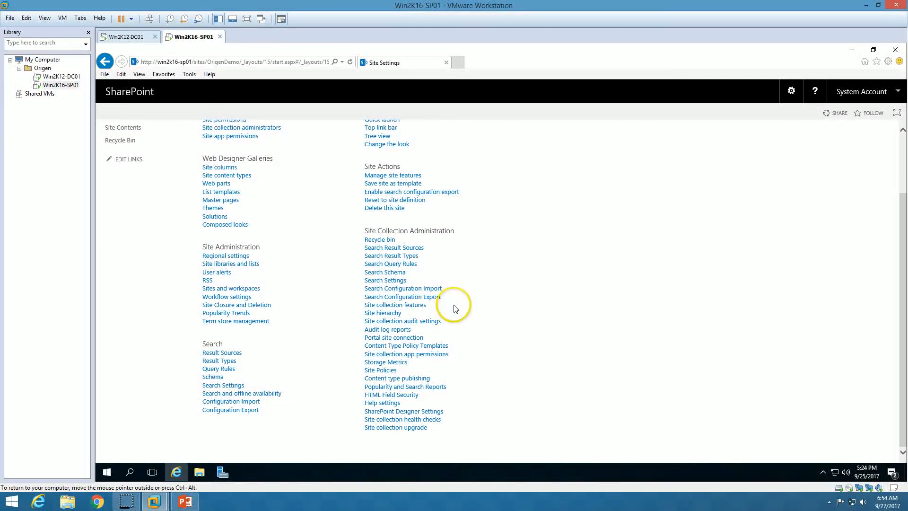
{"action": "left_click", "coordinate": [370, 264]}
{"action": "scroll", "coordinate": [370, 264], "scroll_direction": "up", "scroll_amount": 3}
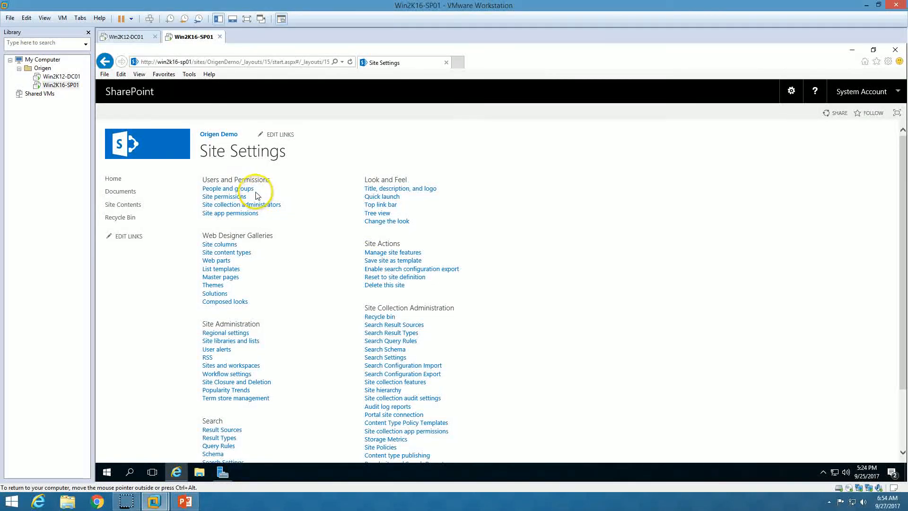
Open People and Groups for the demo site and view the list of all its groups
{"action": "left_click", "coordinate": [239, 185]}
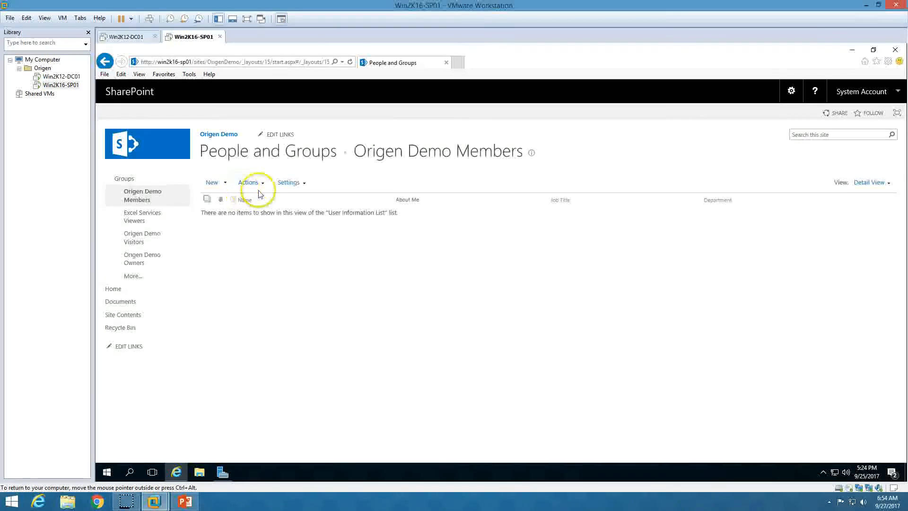
{"action": "left_click", "coordinate": [185, 275]}
{"action": "left_click", "coordinate": [132, 181]}
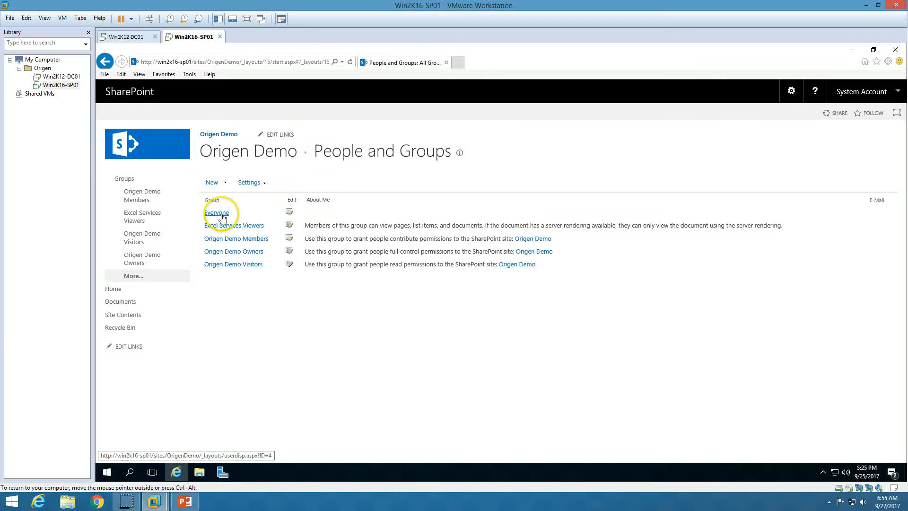
Add ORIGEN\administrator and Everyone to the Origen Demo Members group by sharing the site with them
{"action": "left_click", "coordinate": [792, 91]}
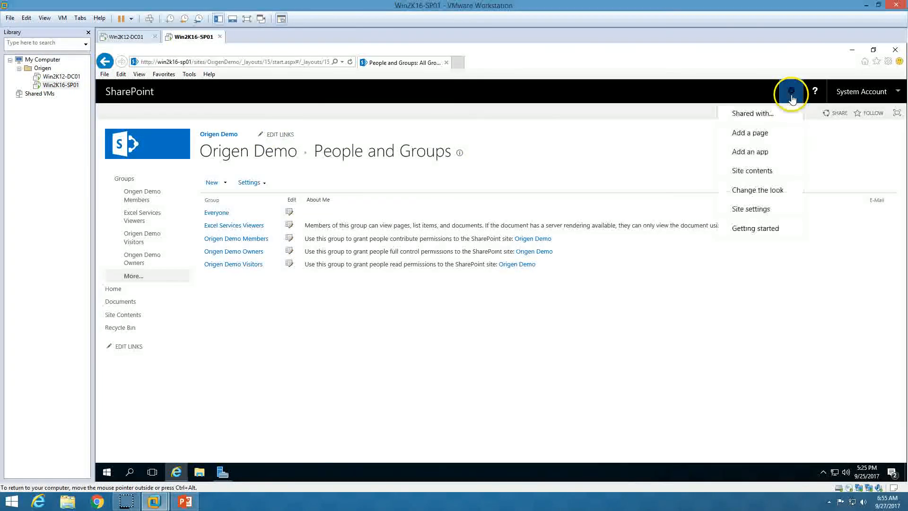
{"action": "left_click", "coordinate": [750, 207]}
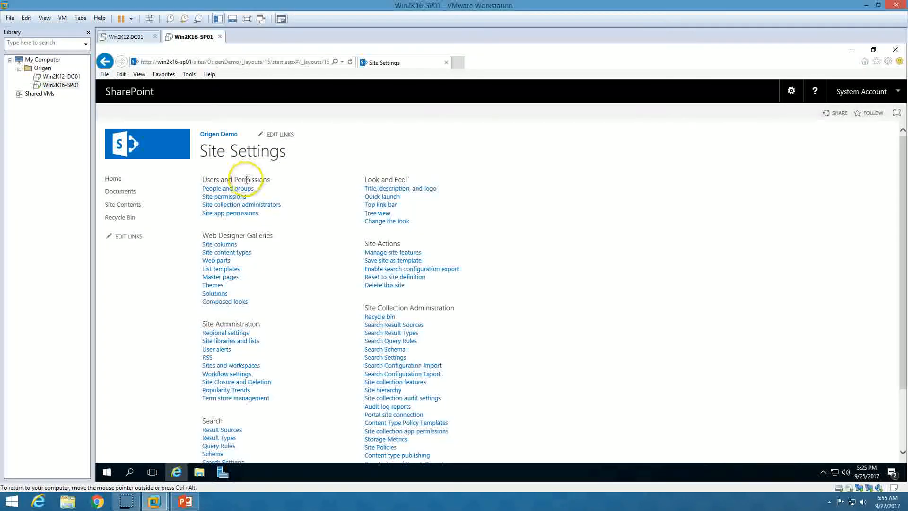
{"action": "left_click", "coordinate": [238, 188]}
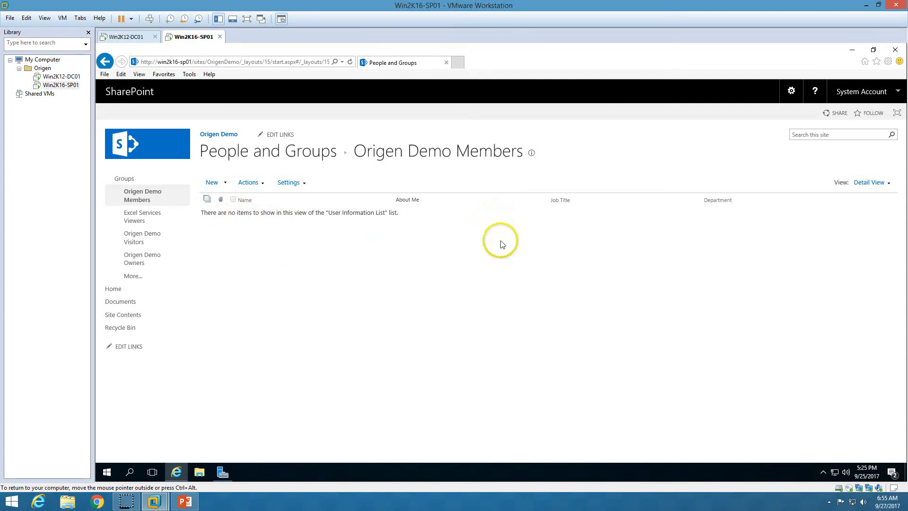
{"action": "left_click", "coordinate": [220, 187]}
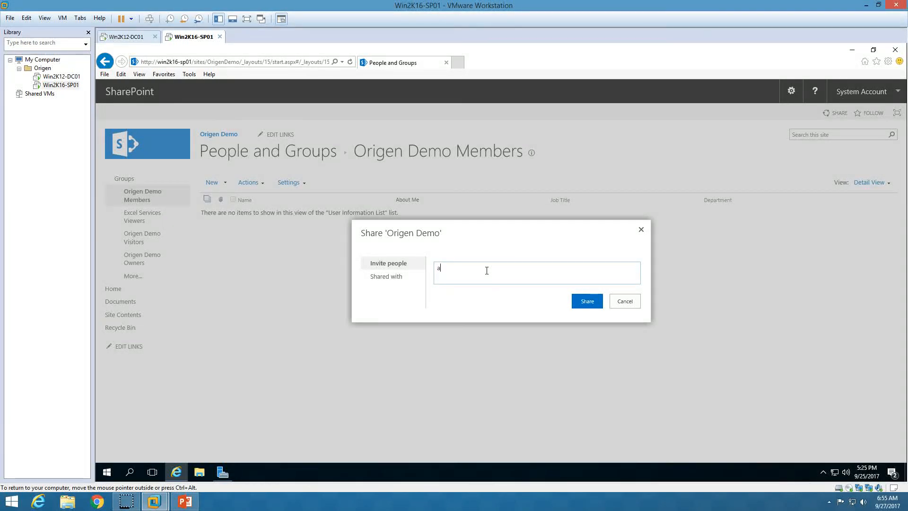
{"action": "type", "text": "admini"}
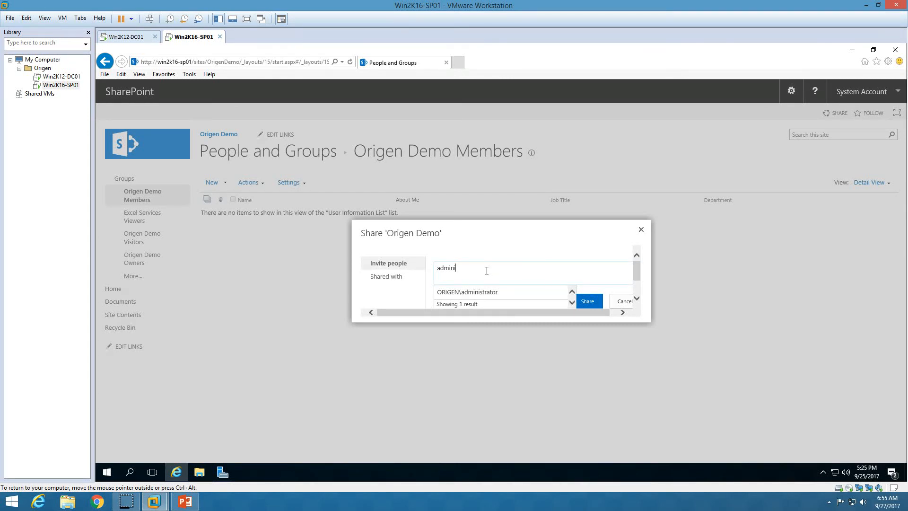
{"action": "left_click", "coordinate": [492, 292]}
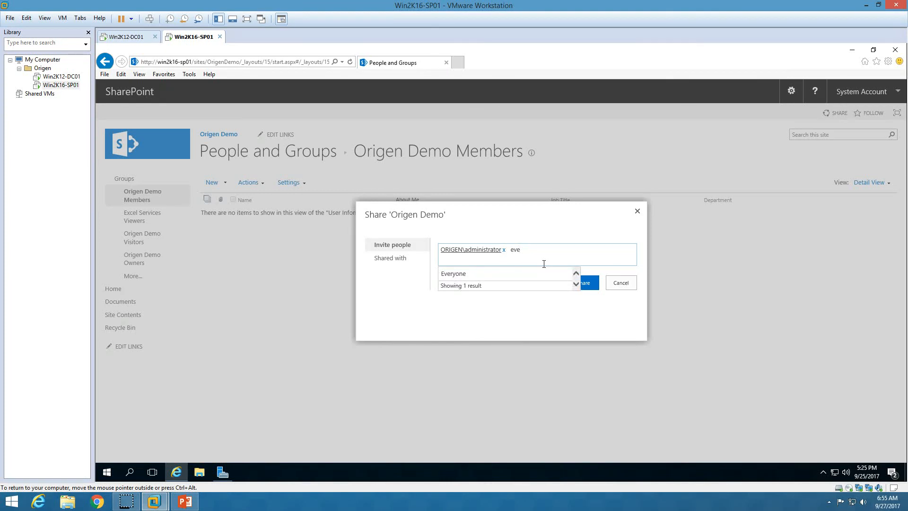
{"action": "left_click", "coordinate": [527, 274]}
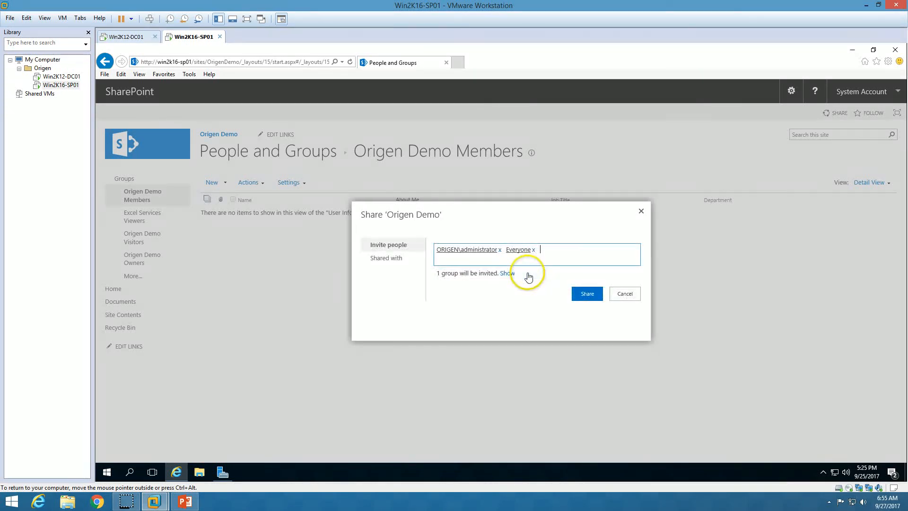
{"action": "left_click", "coordinate": [587, 293]}
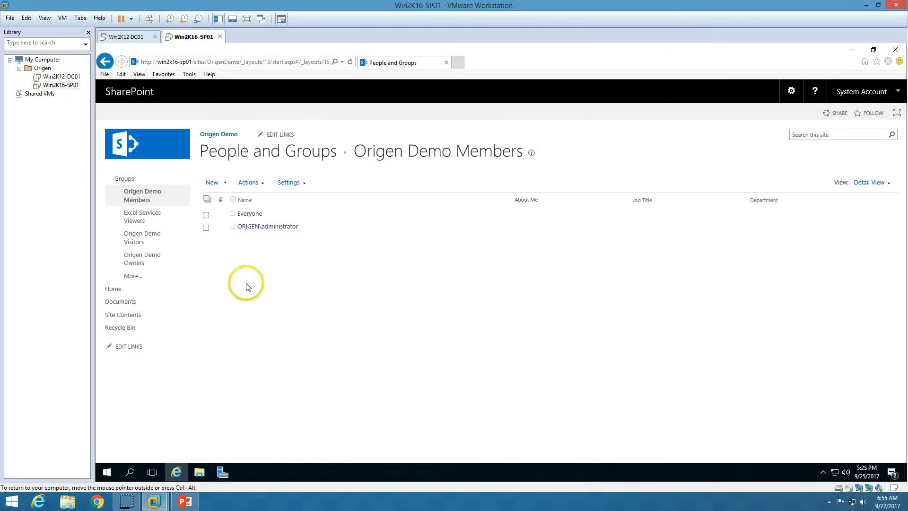
View the member lists of the Excel Services Viewers and Origen Demo Visitors groups
{"action": "left_click", "coordinate": [136, 216]}
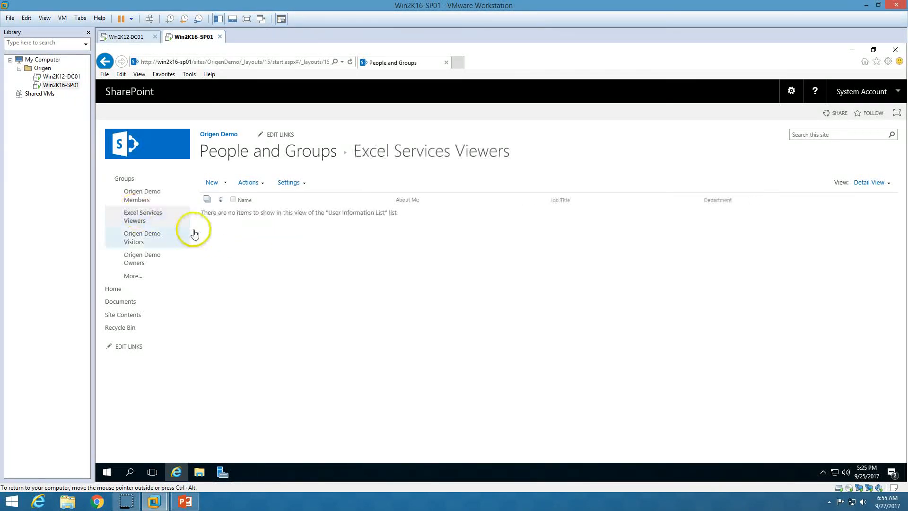
{"action": "left_click", "coordinate": [148, 238]}
{"action": "left_click_drag", "start_coordinate": [477, 310], "coordinate": [487, 305]}
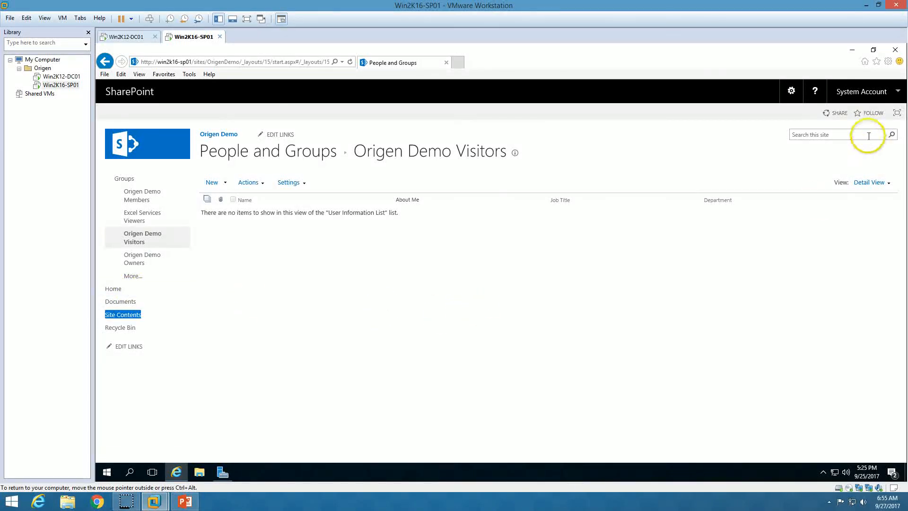
Review the Origen Demo site's settings options down to the end of the page and return to the home page
{"action": "left_click", "coordinate": [791, 93]}
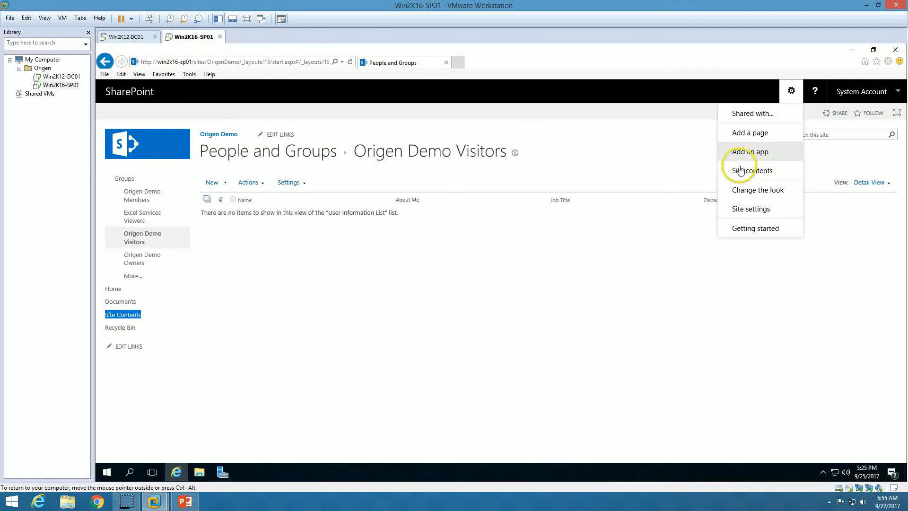
{"action": "left_click", "coordinate": [754, 210]}
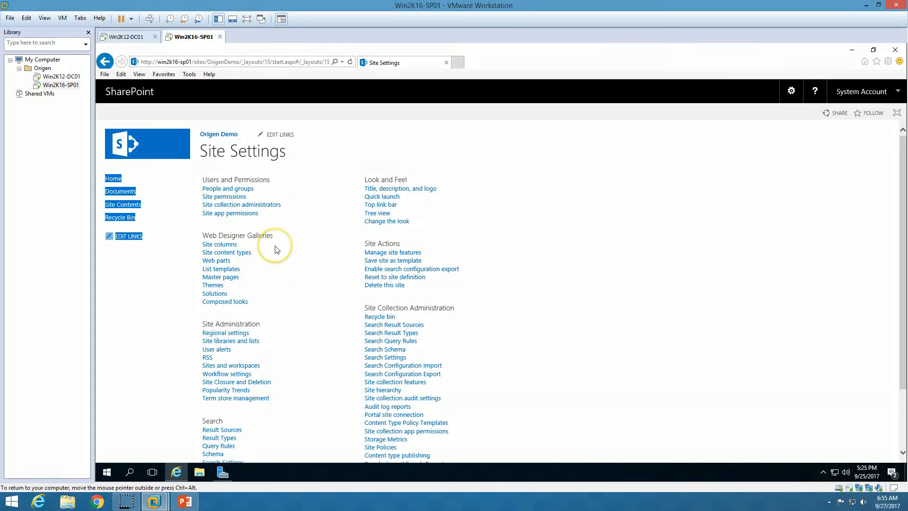
{"action": "scroll", "coordinate": [274, 250], "scroll_direction": "down", "scroll_amount": 2}
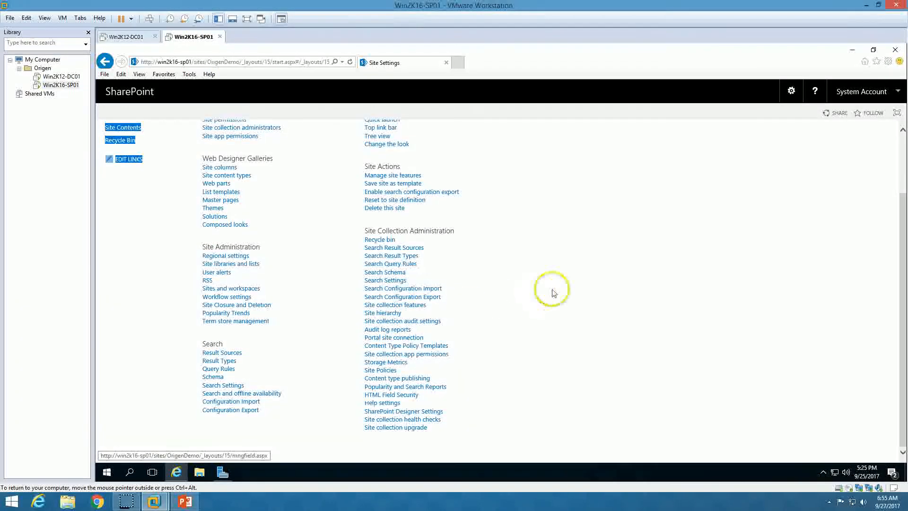
{"action": "scroll", "coordinate": [549, 288], "scroll_direction": "up", "scroll_amount": 2}
{"action": "left_click", "coordinate": [592, 271]}
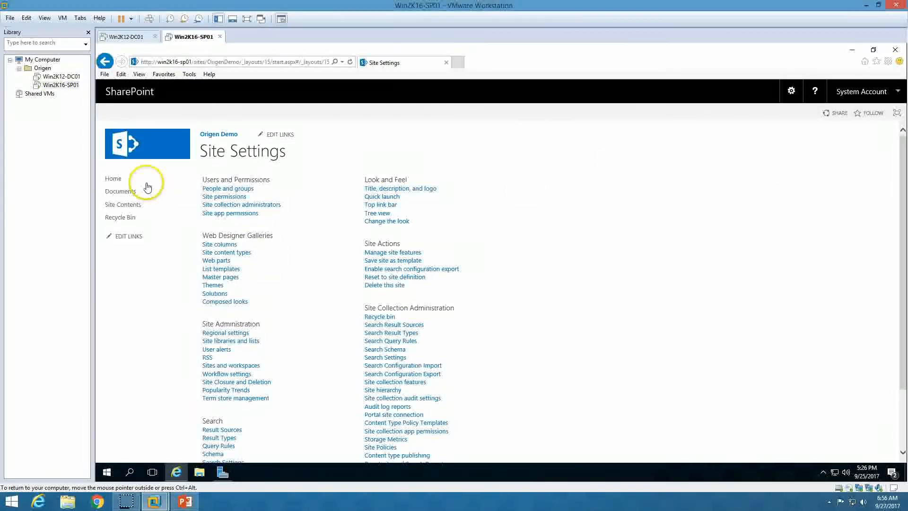
{"action": "left_click", "coordinate": [124, 180]}
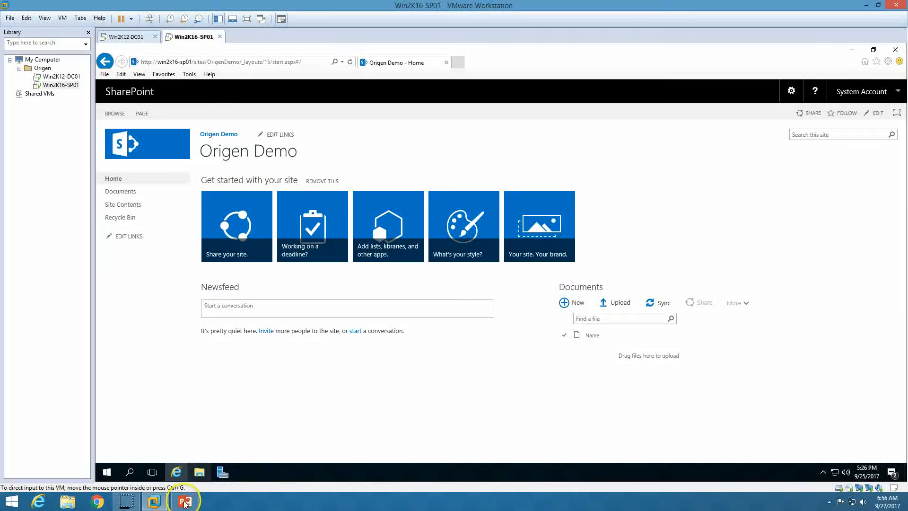
Switch to the PowerPoint slide show and advance to the closing contact slide
{"action": "left_click", "coordinate": [184, 502]}
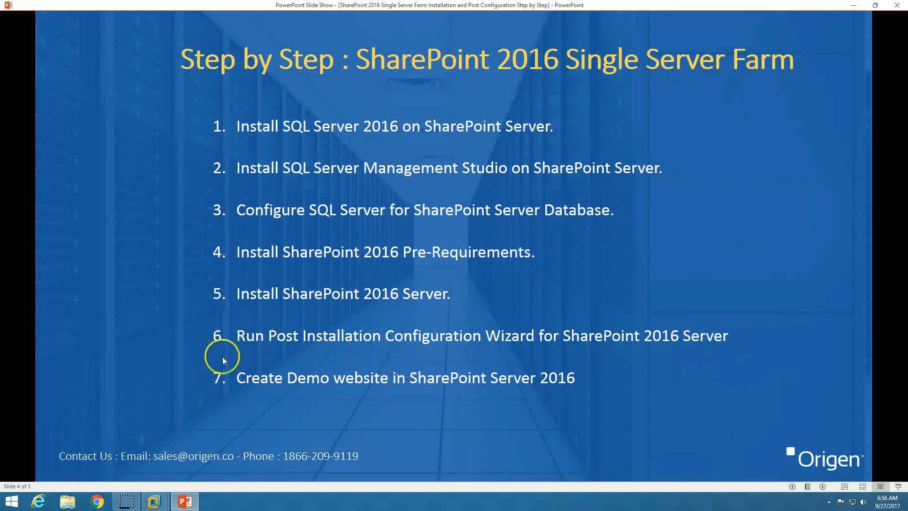
{"action": "left_click", "coordinate": [822, 487]}
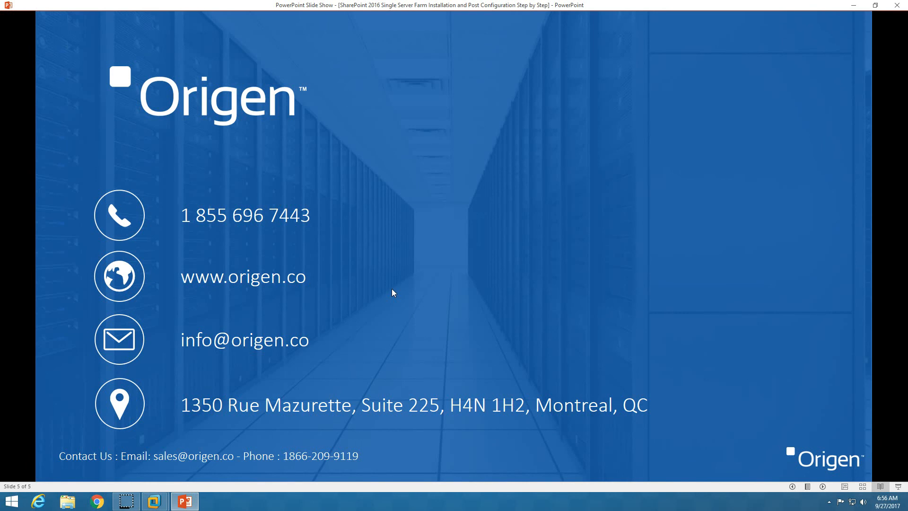
{"action": "left_click", "coordinate": [398, 269]}
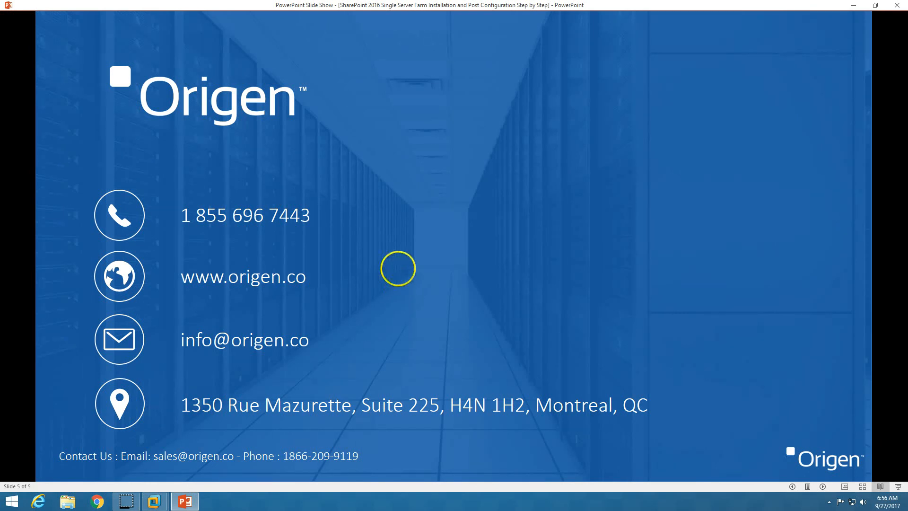